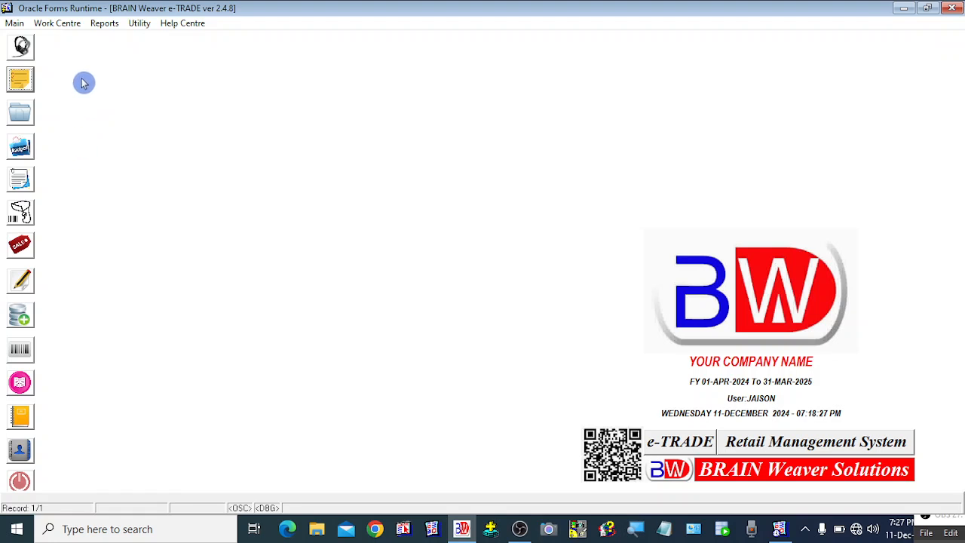
Step: Drop down the Main menu's list of master setup screens
click(13, 23)
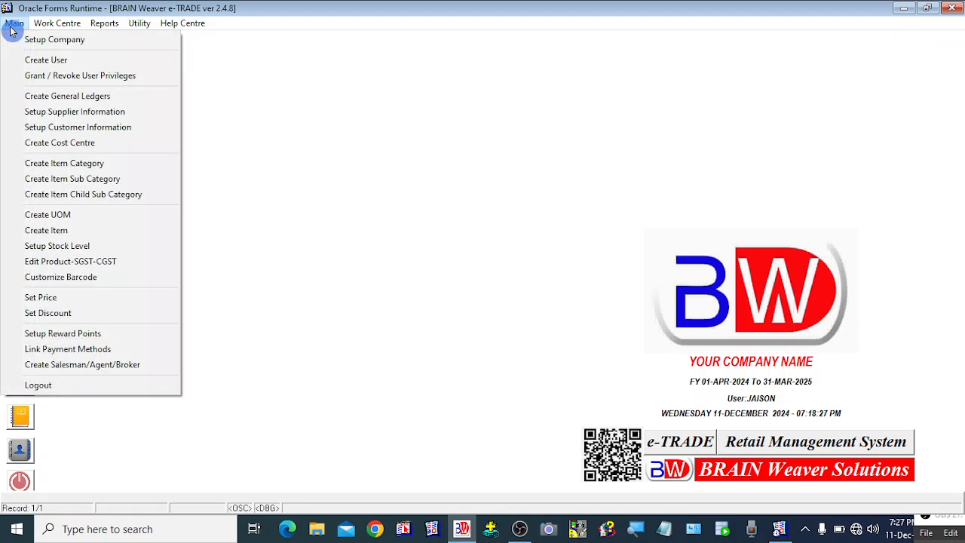
Step: Open the Create Salesman/Agent/Broker form at code 17 and list all 16 existing salesmen and agents
click(78, 373)
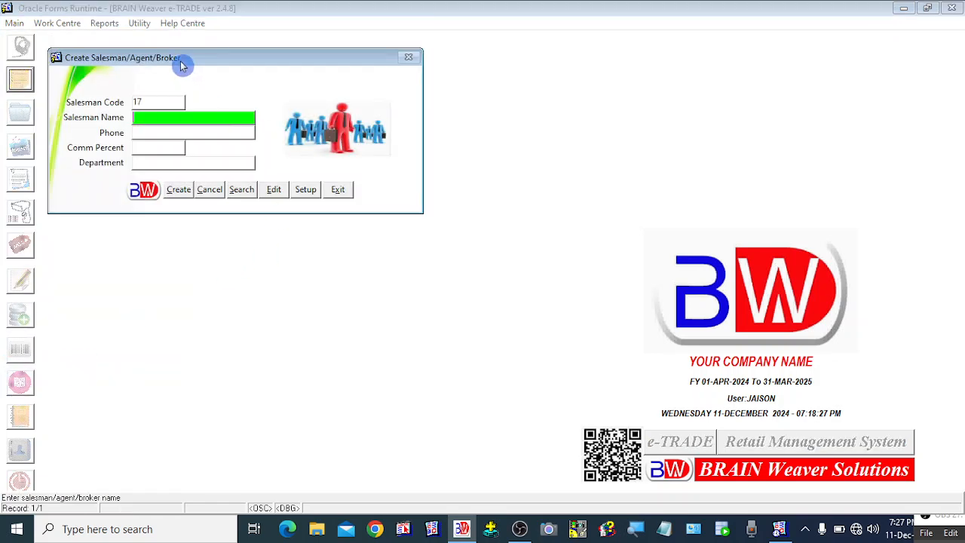
drag(182, 66, 196, 72)
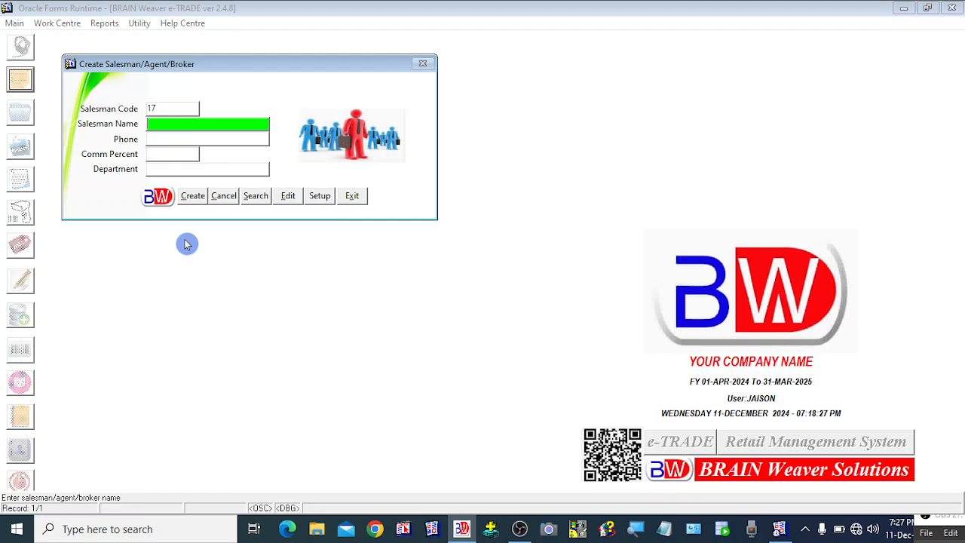
click(255, 197)
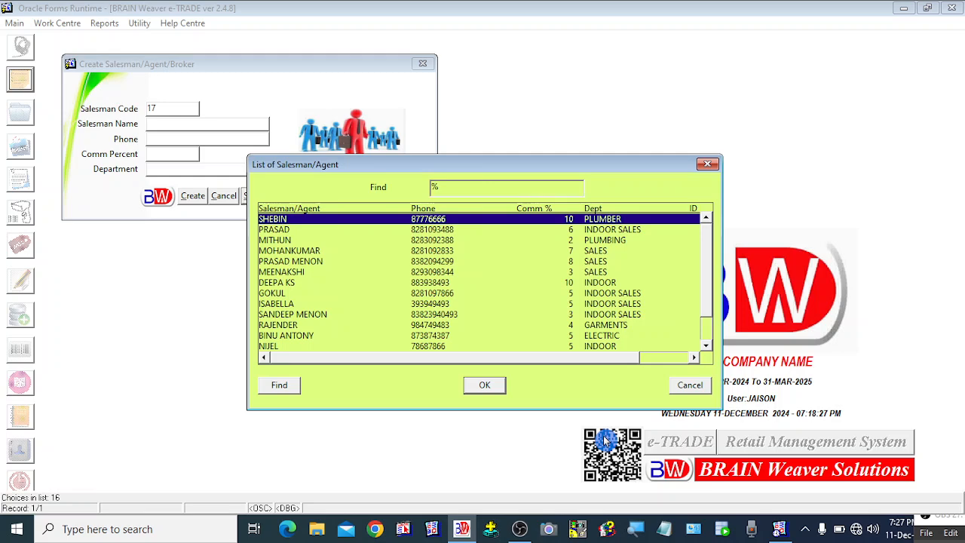
Step: Inspect list entries such as SALES 7%, INDOOR SALES 6% and 3%, and INDOOR 10%
click(291, 250)
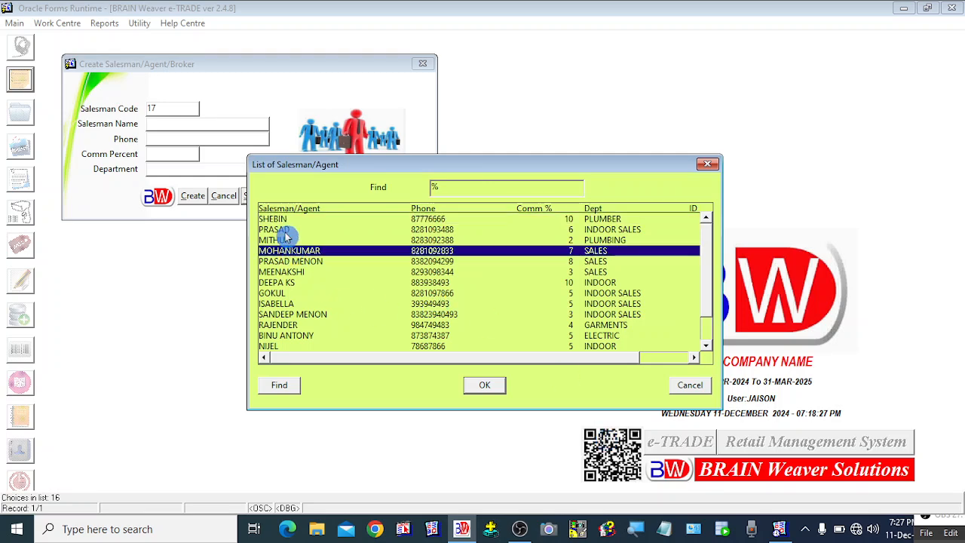
click(284, 232)
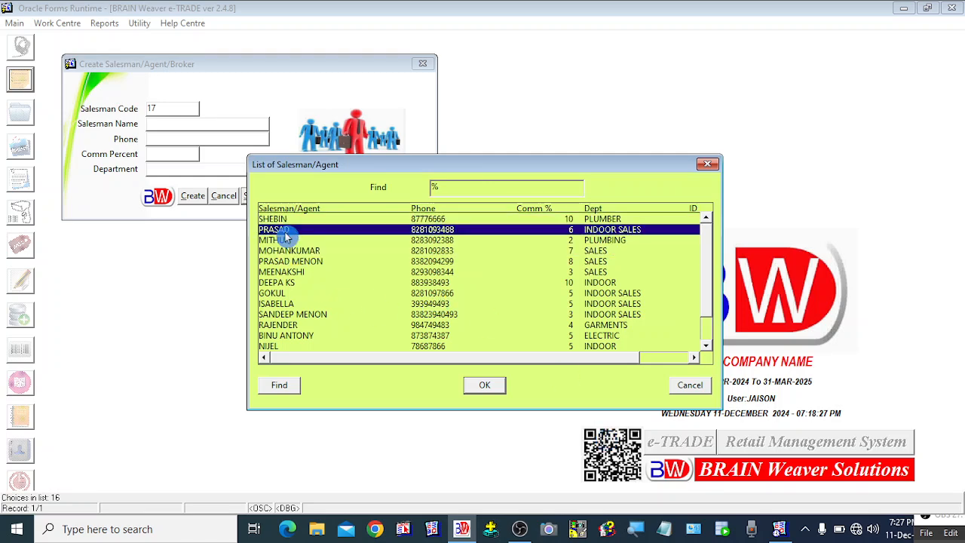
click(440, 254)
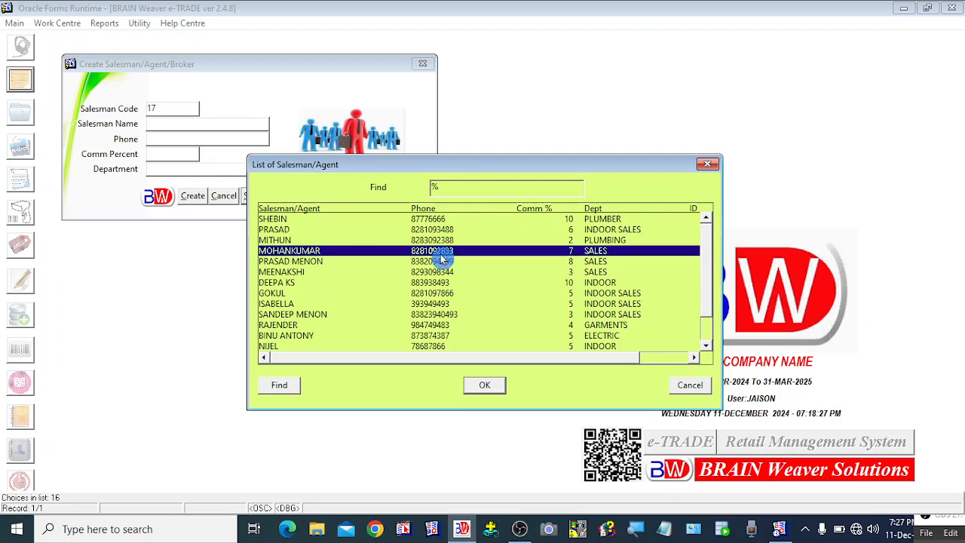
click(551, 233)
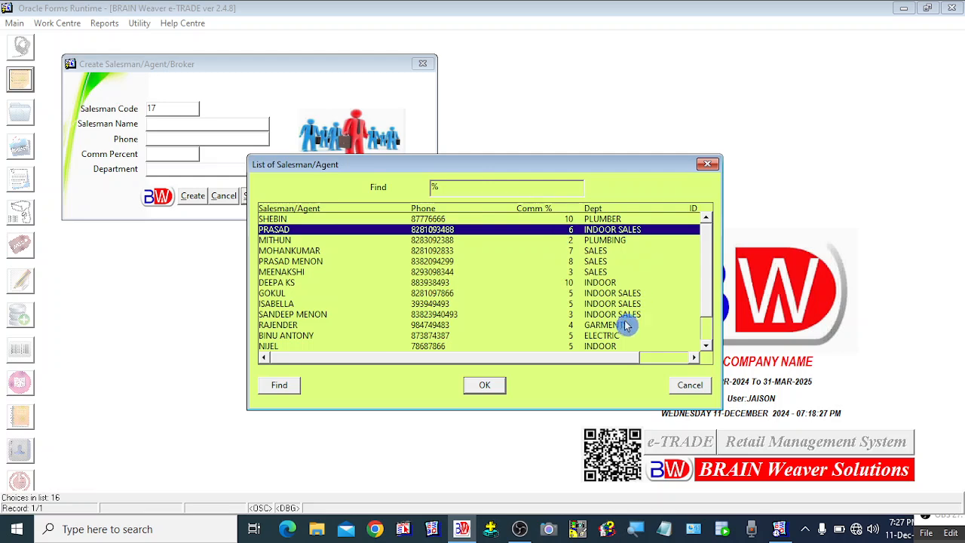
drag(609, 363, 556, 368)
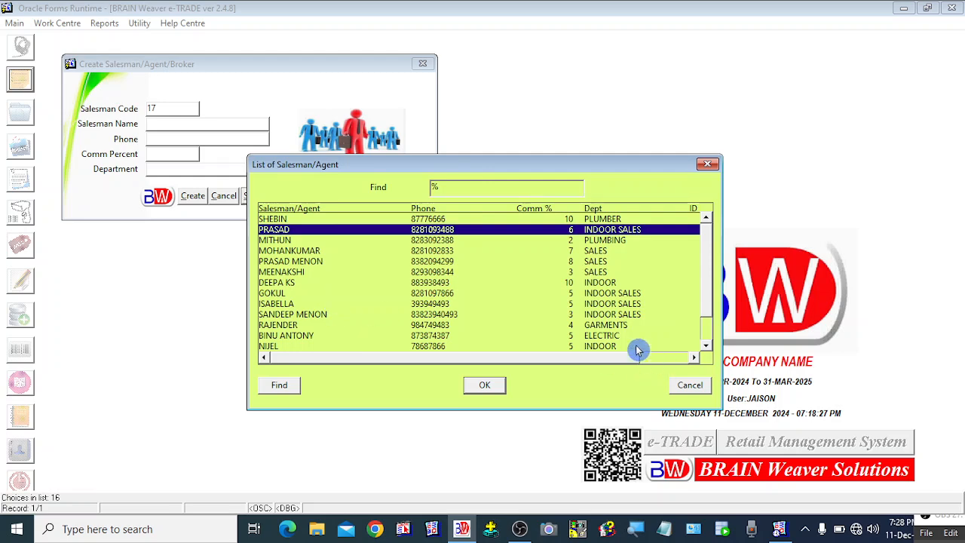
click(567, 276)
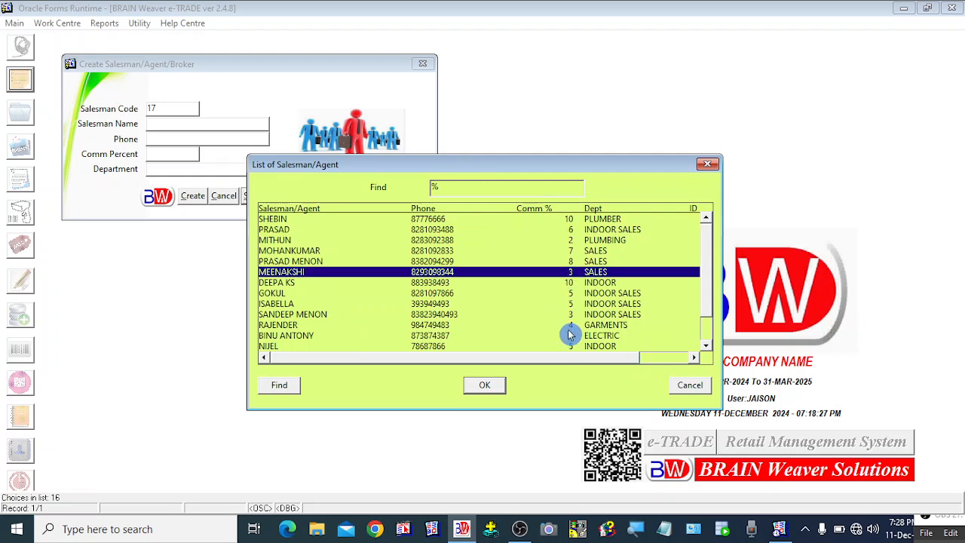
click(567, 314)
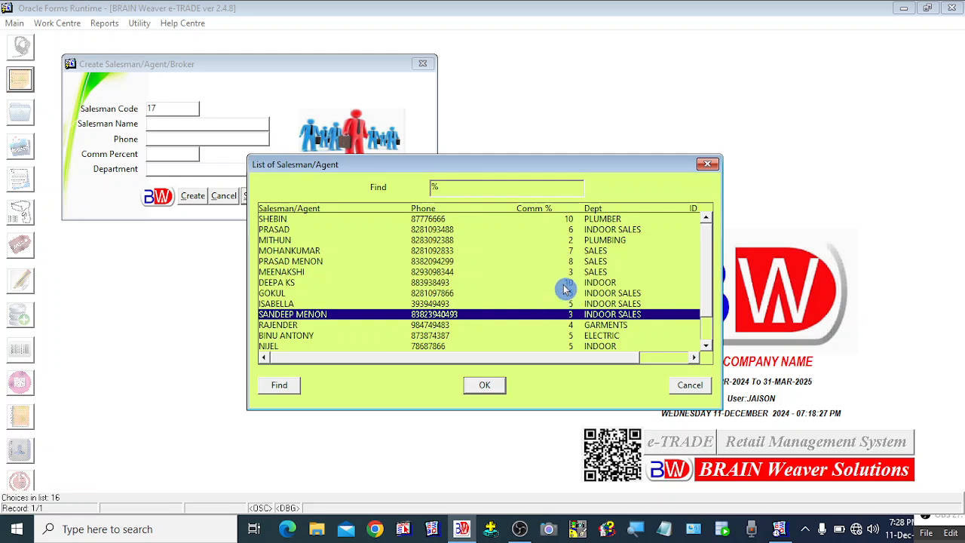
click(563, 283)
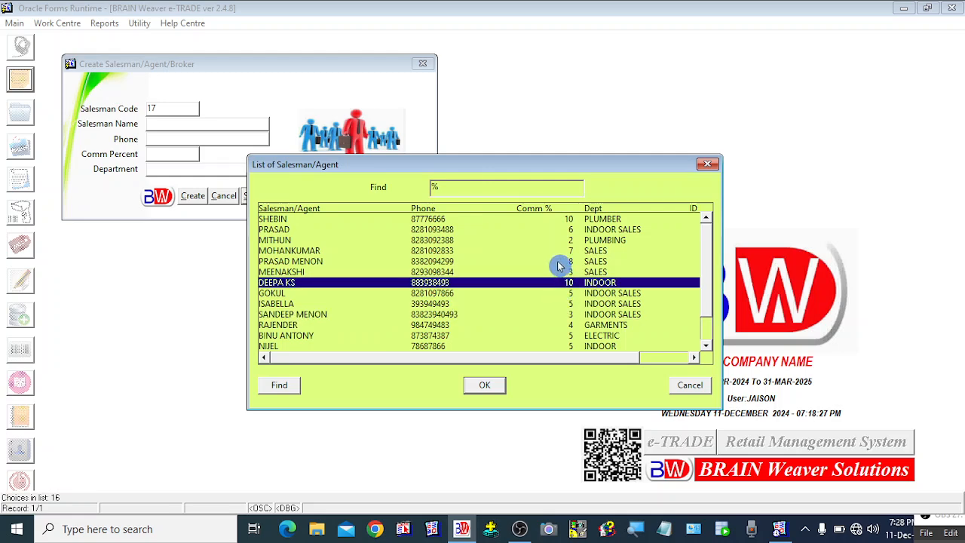
Step: Inspect the SALES 8%, PLUMBING 2% and SALES 3% entries, then cancel the list without choosing
click(558, 263)
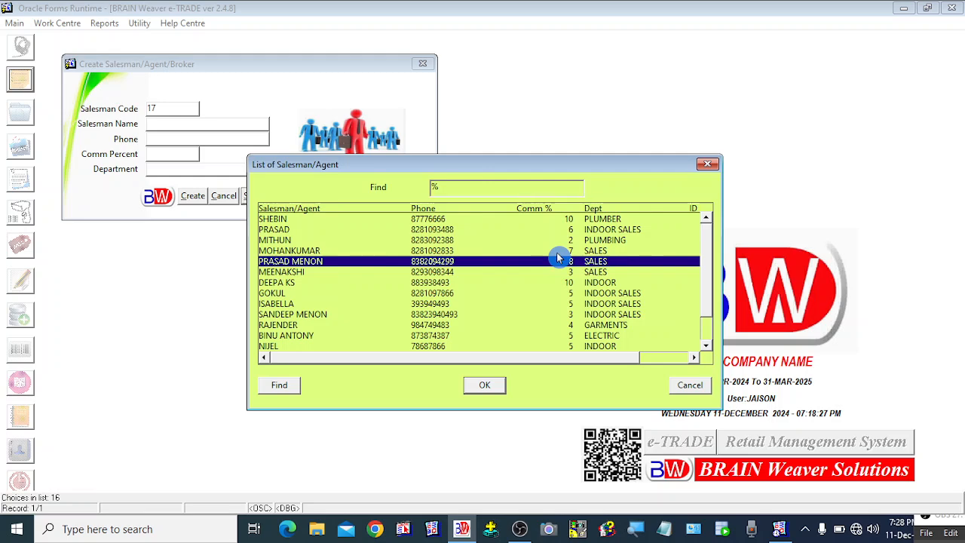
click(557, 241)
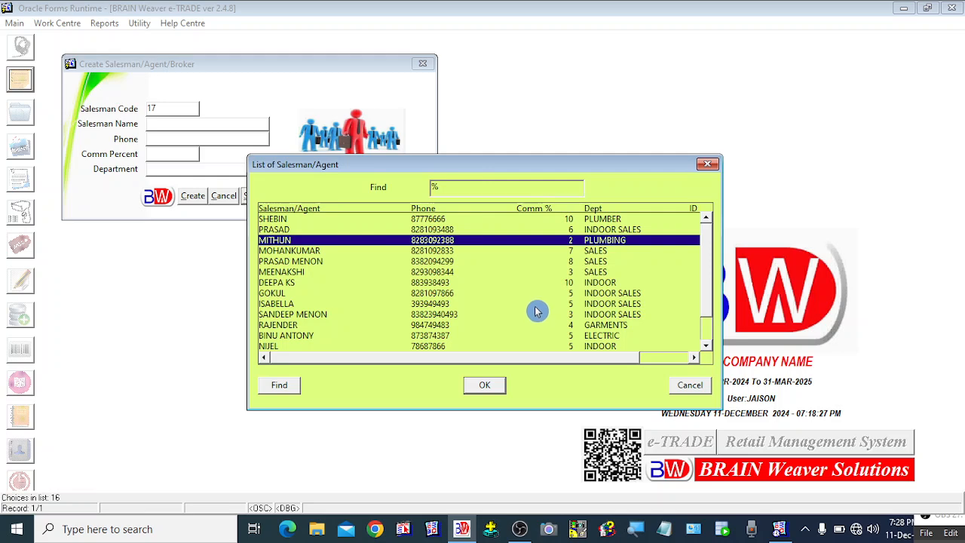
click(536, 308)
click(536, 274)
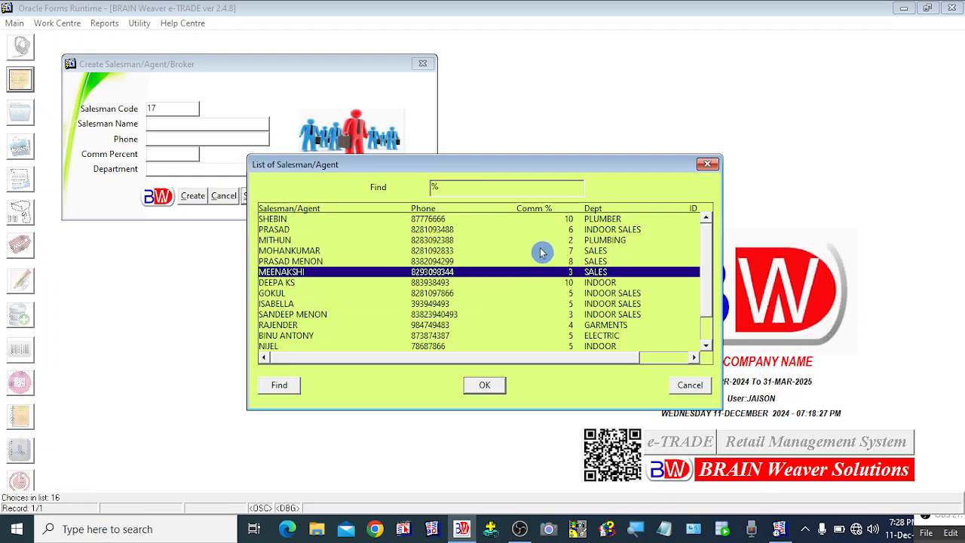
click(541, 241)
click(558, 295)
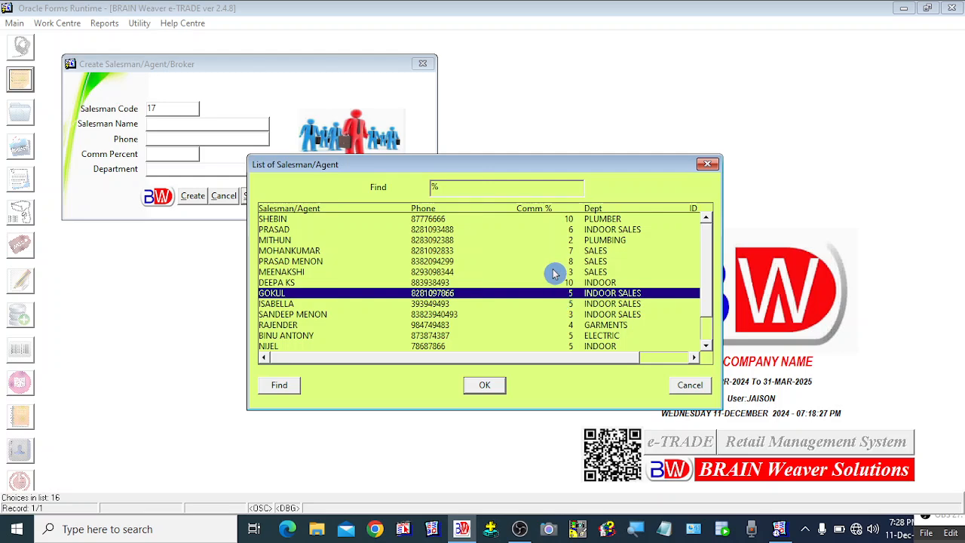
click(555, 272)
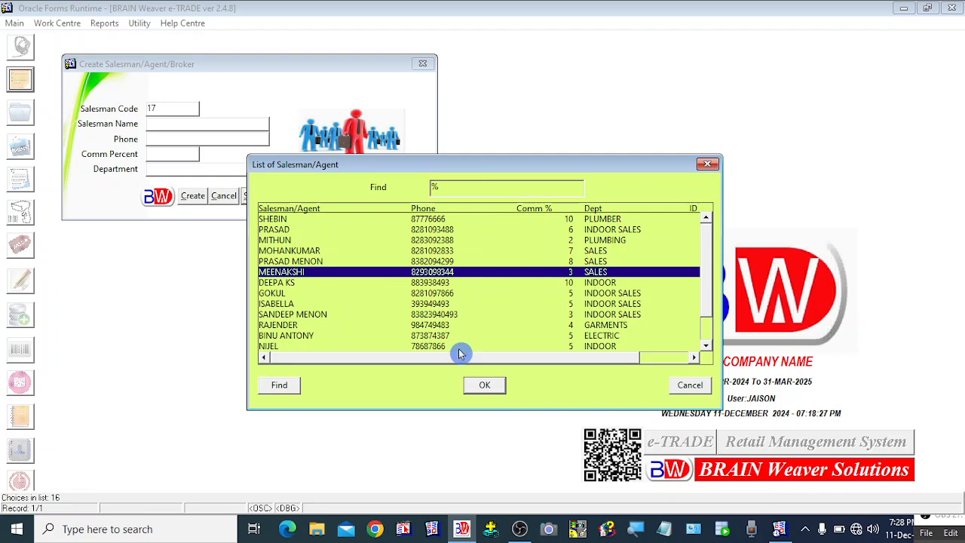
click(686, 388)
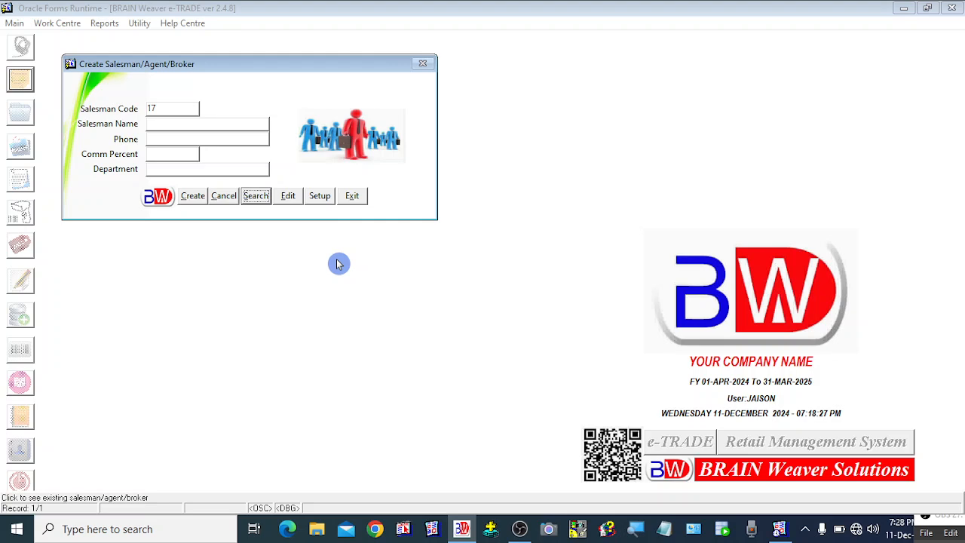
Step: Open the Modify Salesman grid and look through salesman codes 14, 7, 10 and 13
click(288, 197)
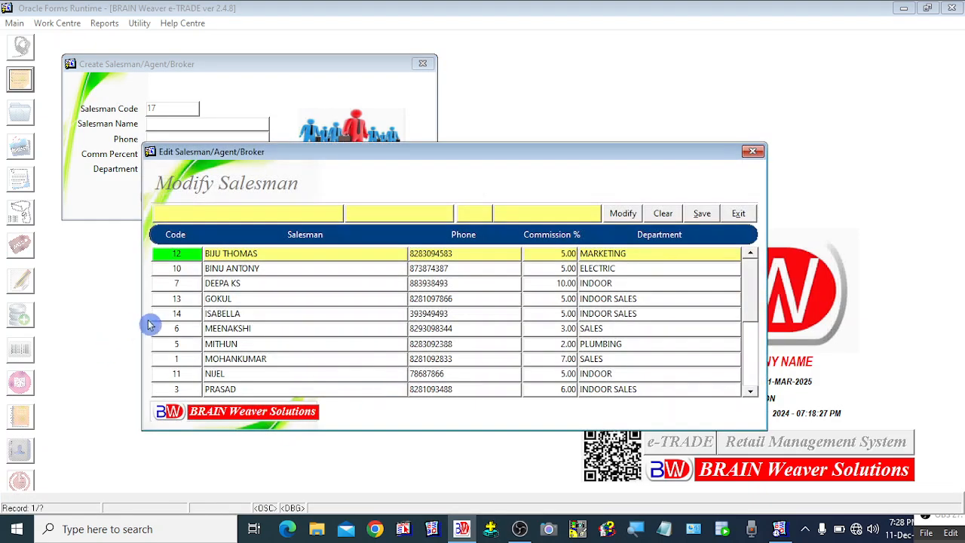
click(241, 314)
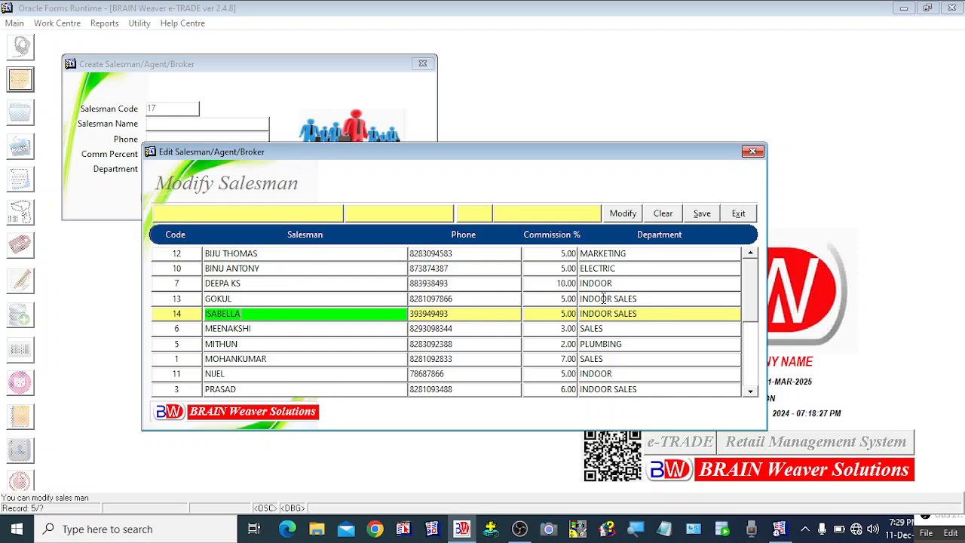
click(551, 309)
click(550, 299)
click(546, 282)
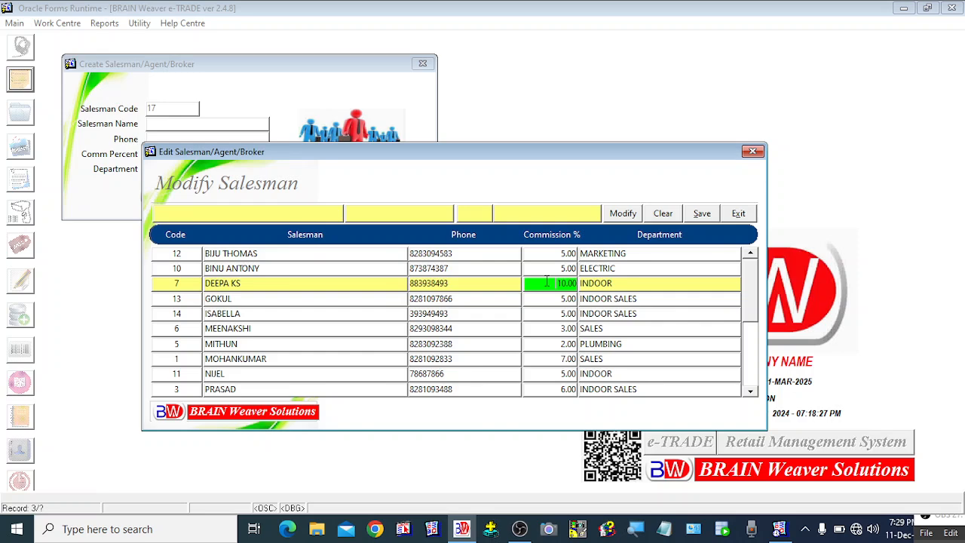
click(556, 271)
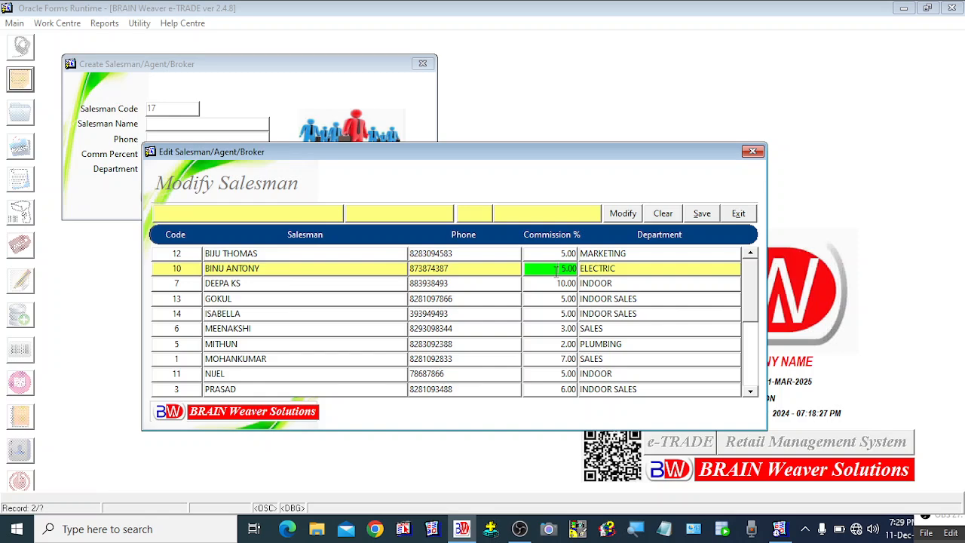
click(557, 284)
click(560, 268)
click(231, 298)
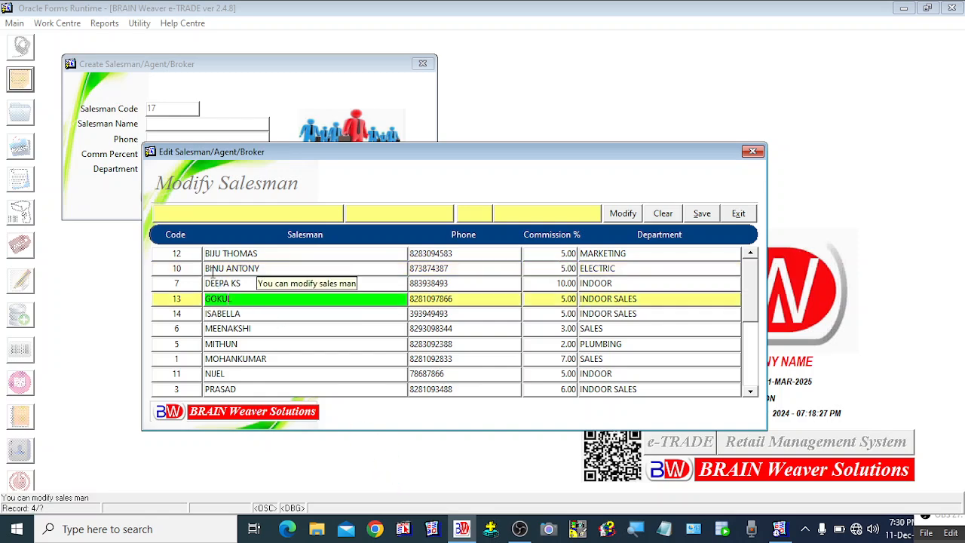
Step: Load salesman code 13, save its phone, commission and department unchanged, then exit the edit list
click(635, 216)
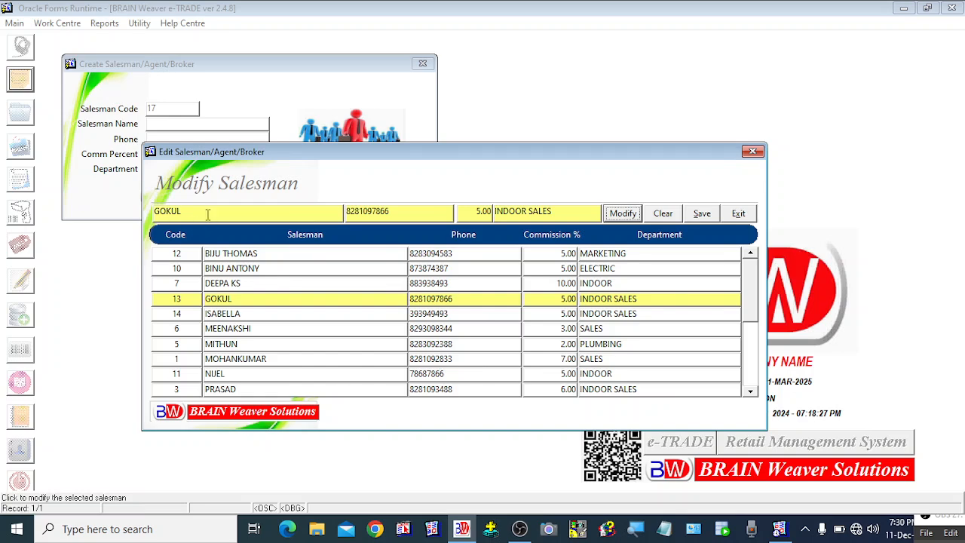
click(412, 218)
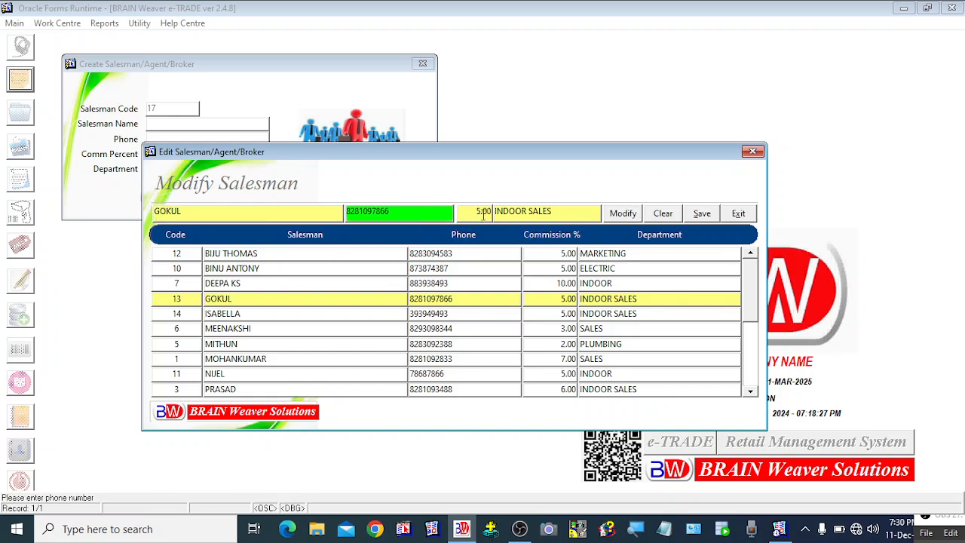
click(479, 213)
click(555, 211)
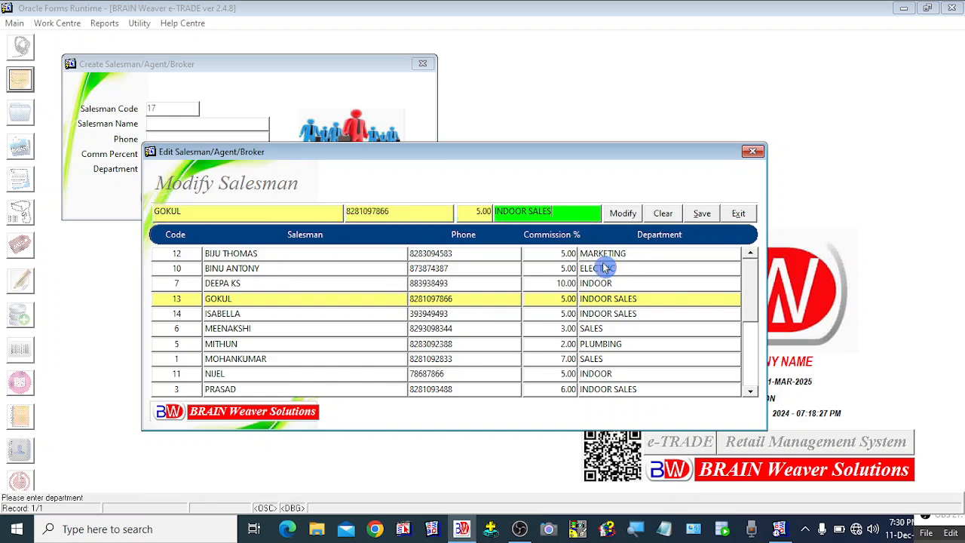
click(705, 215)
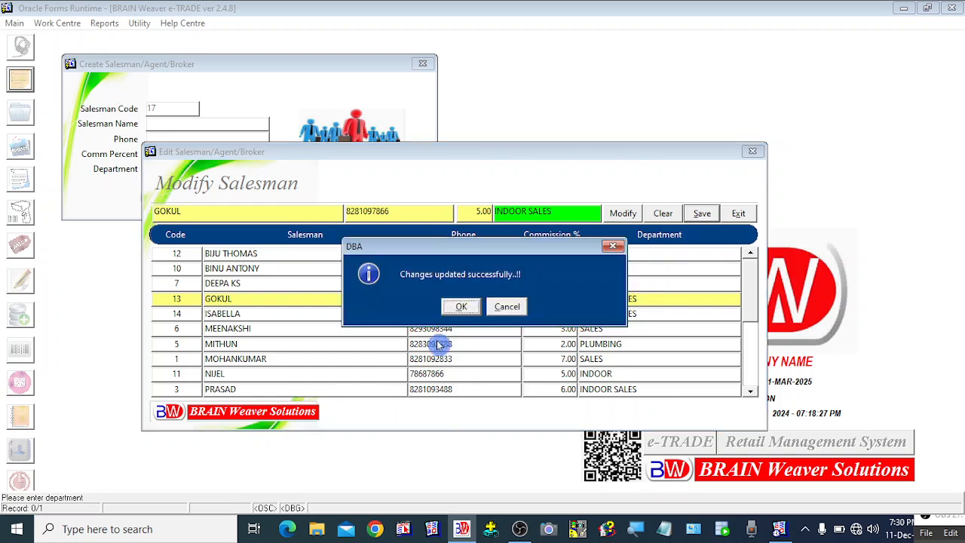
click(459, 308)
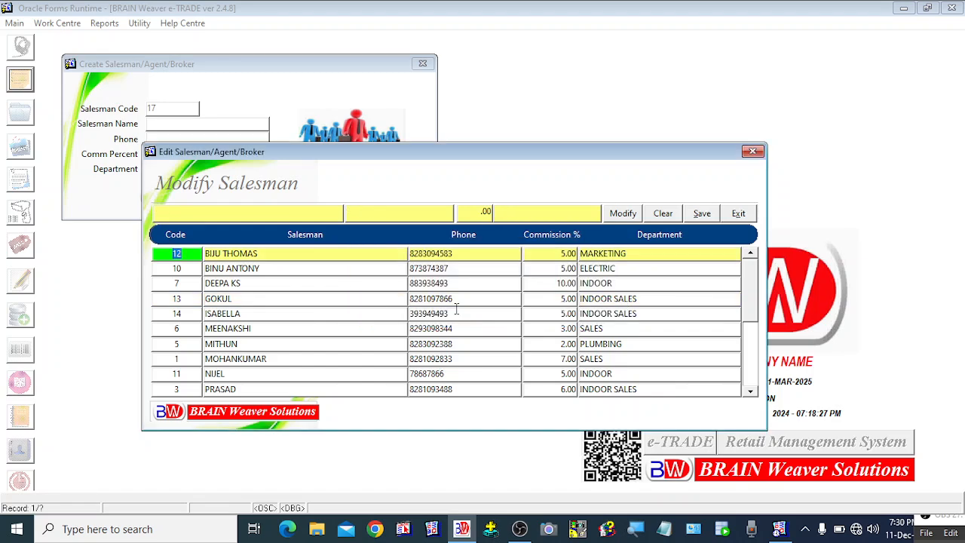
click(243, 314)
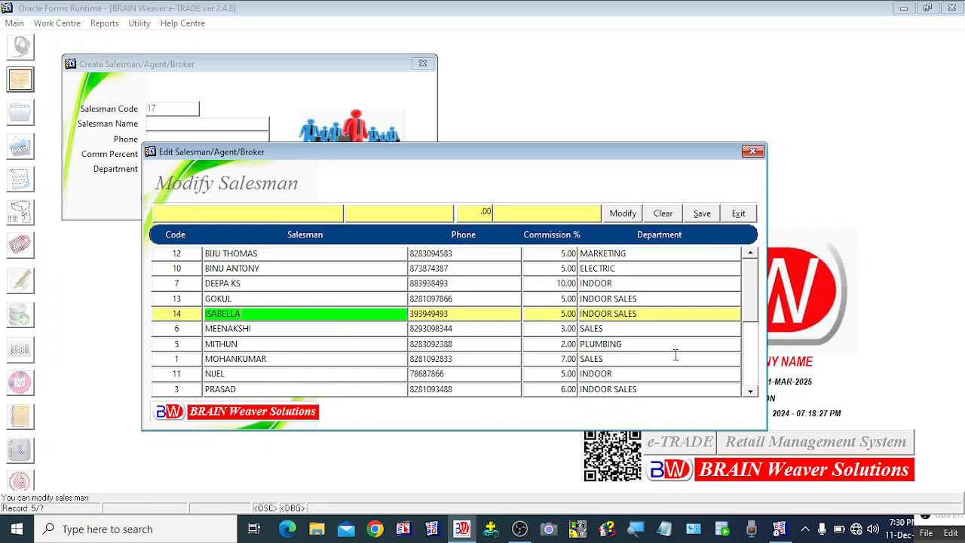
click(735, 214)
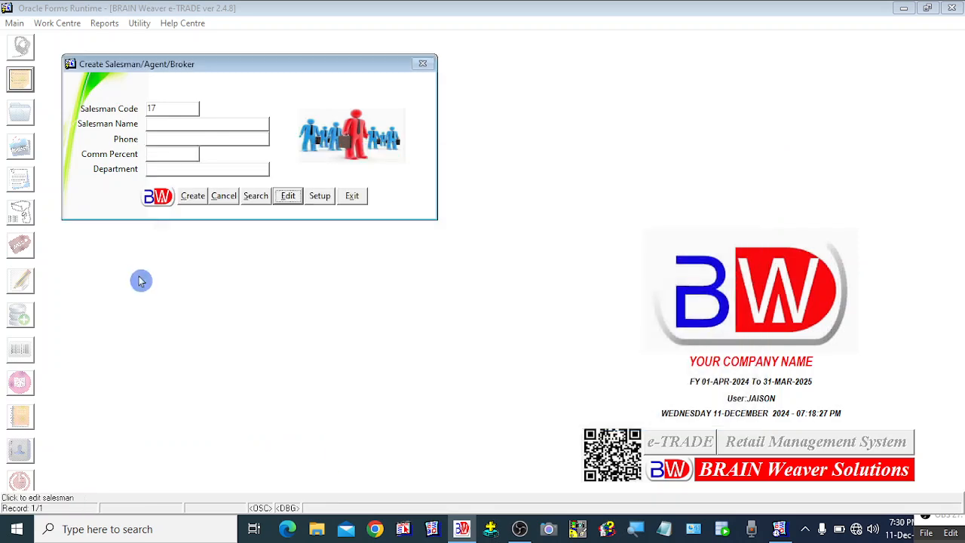
Step: Enter the new code 17 salesman's name and phone number
click(154, 125)
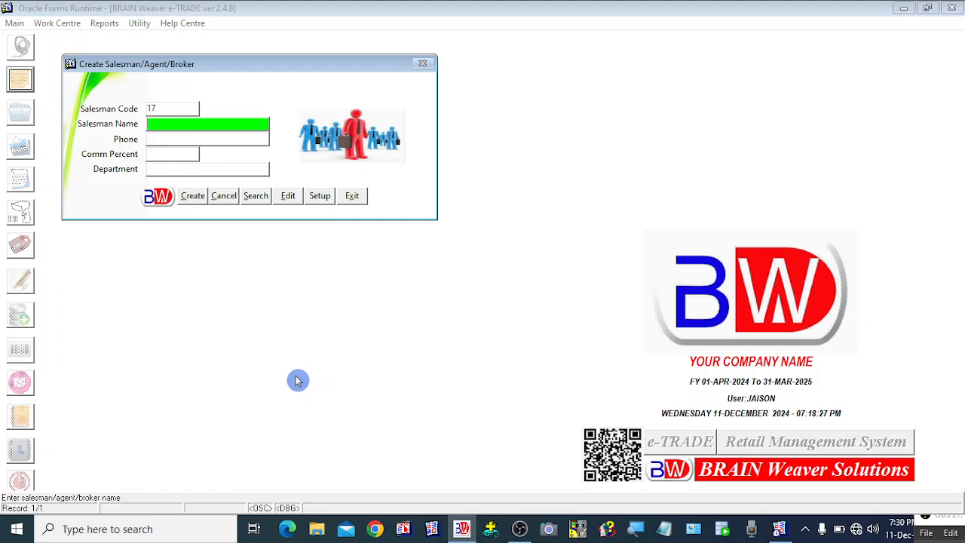
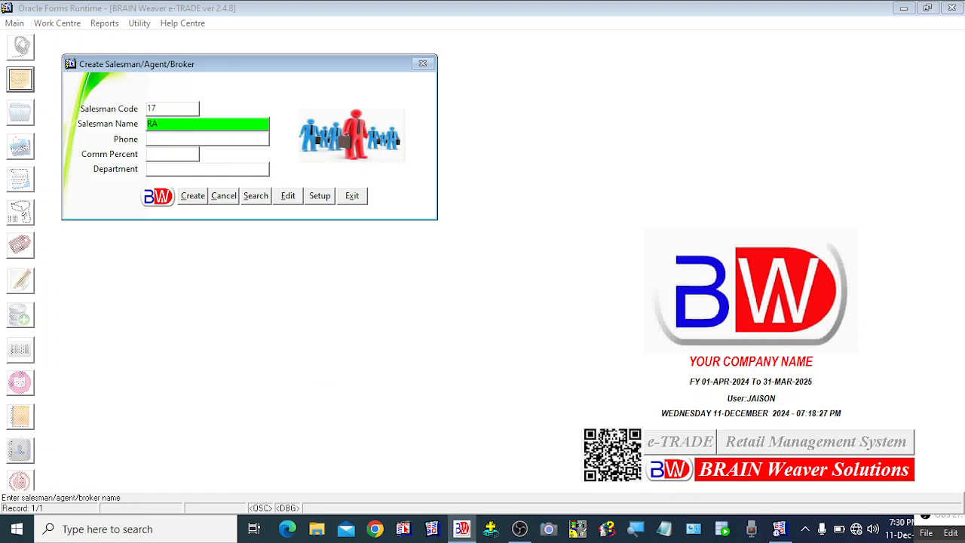
key(Tab)
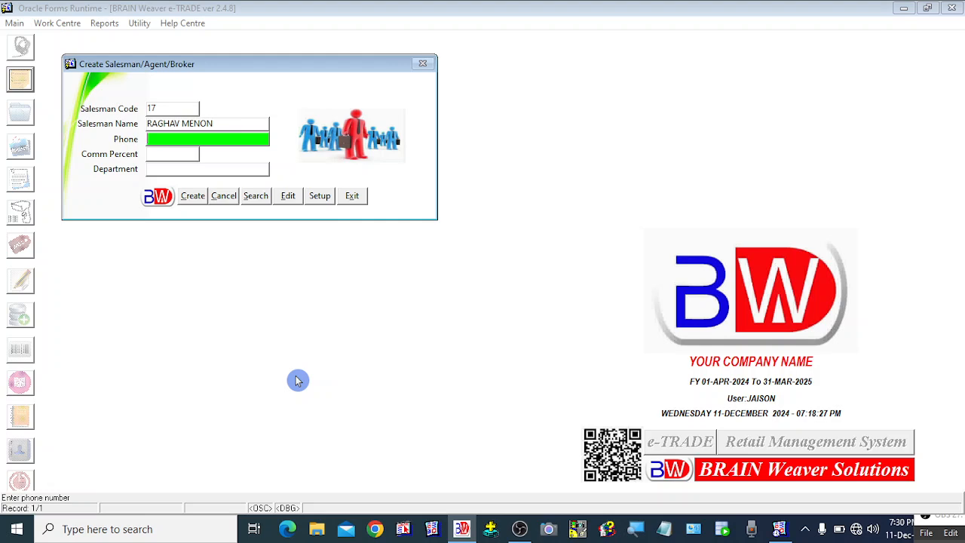
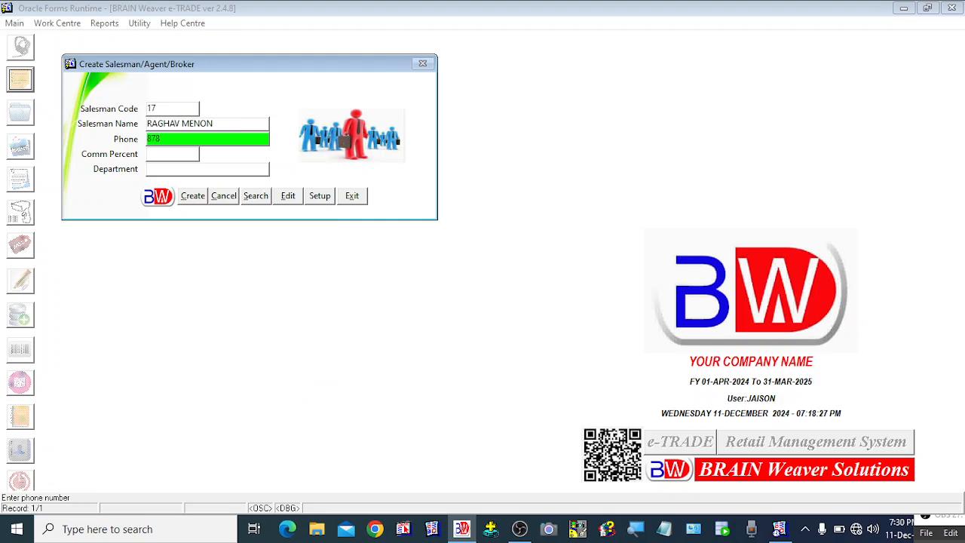
key(Tab)
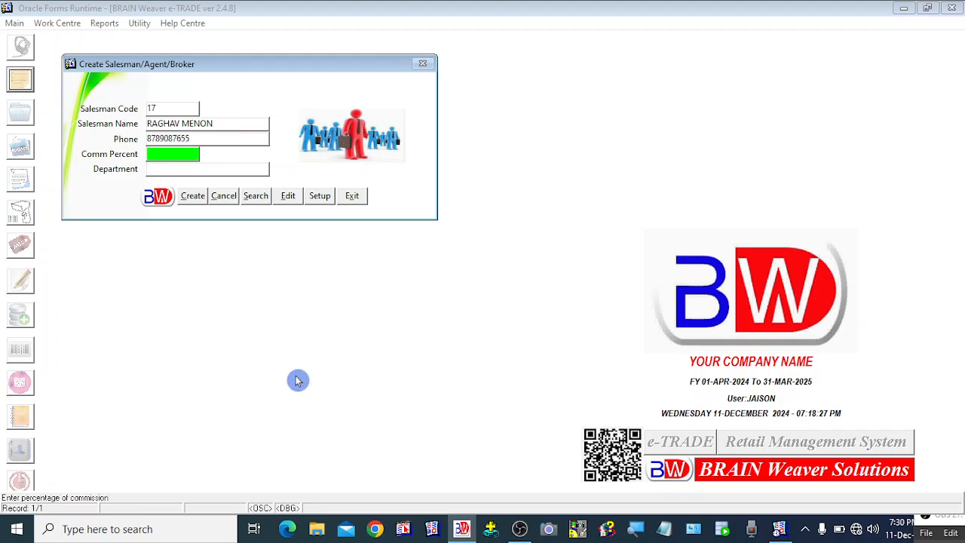
Step: Set commission to 5 and department to OUTDOOR, then create the salesman and confirm
text(OUTD)
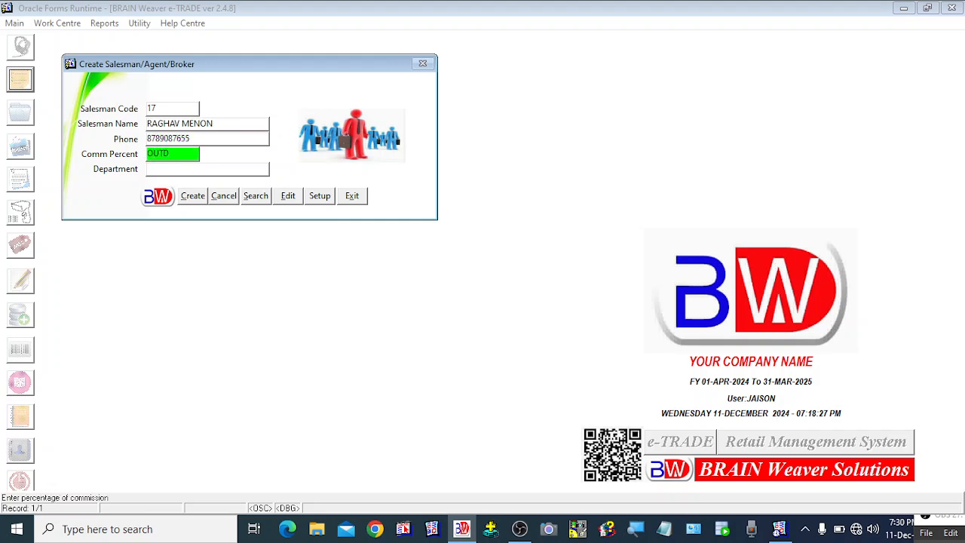
text(OO)
key(BackSpace)
key(BackSpace)
key(BackSpace)
key(Tab)
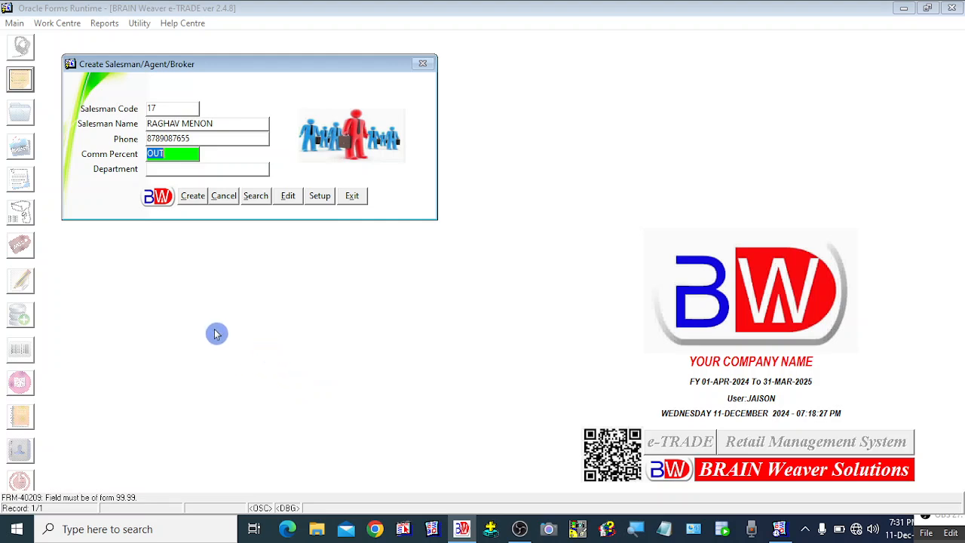
text(5)
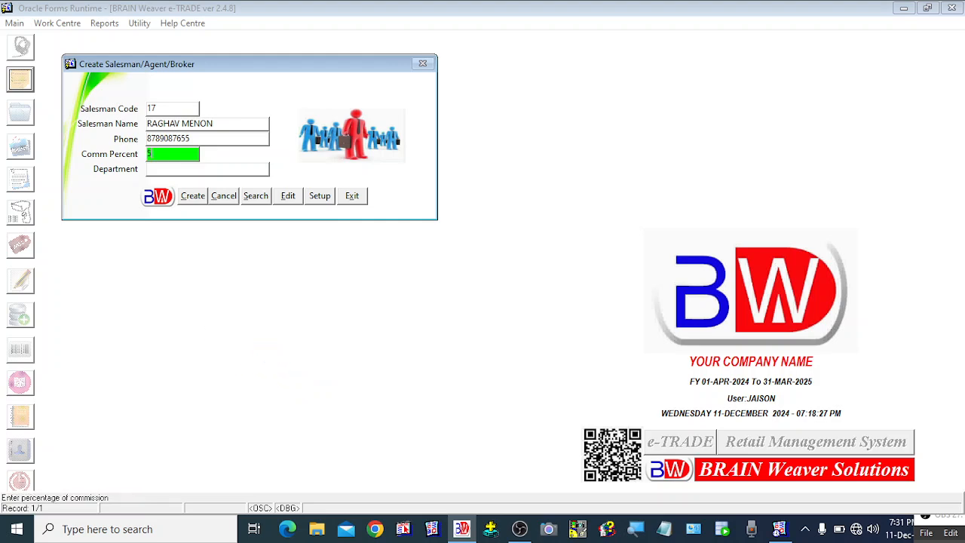
key(Tab)
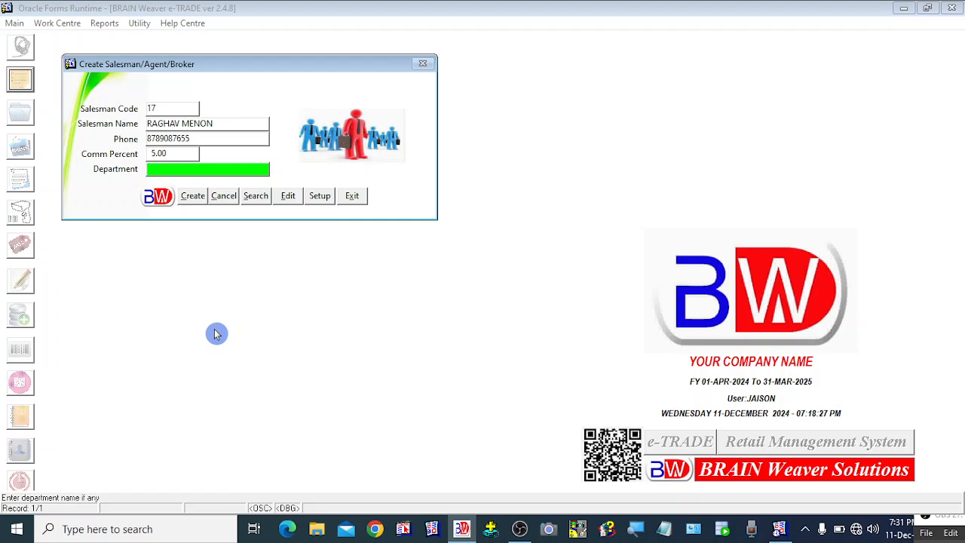
text(OUTDOO)
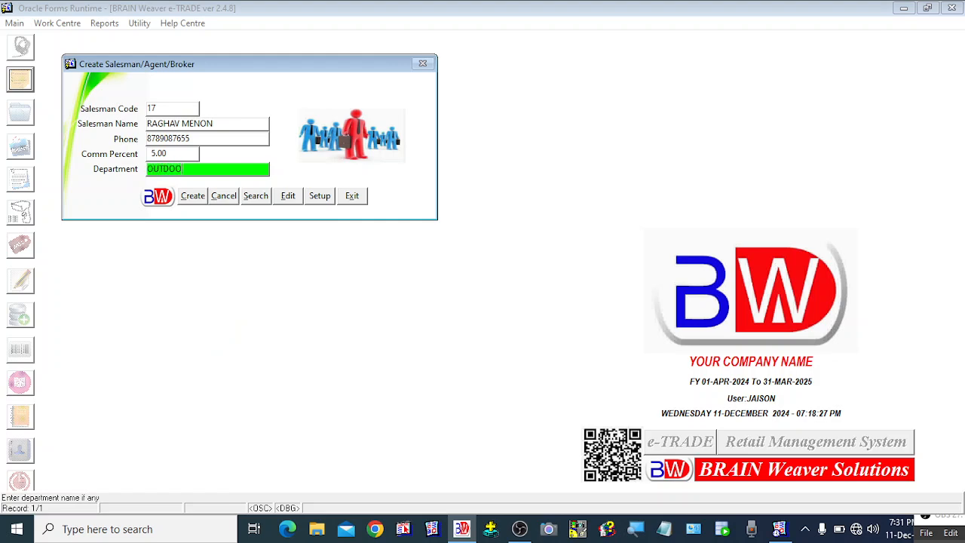
text(R)
key(Tab)
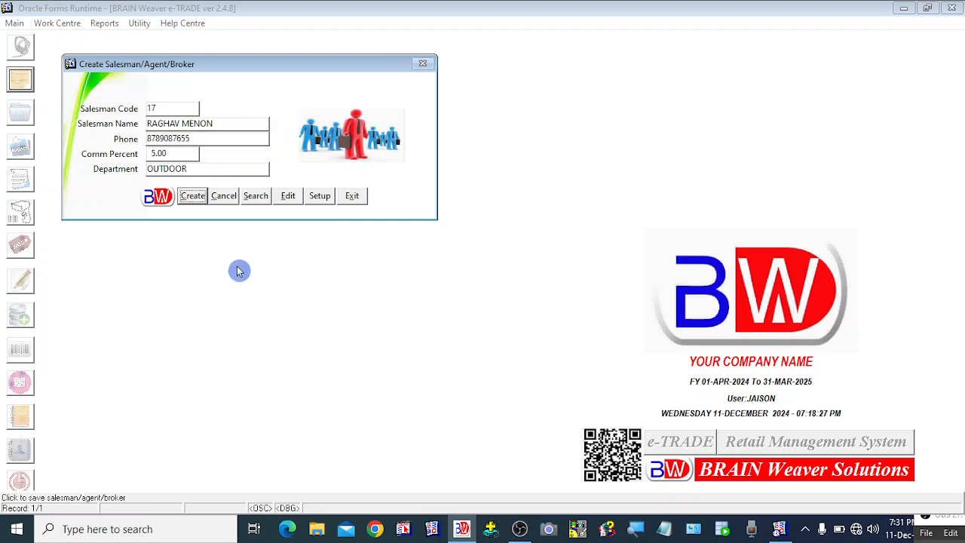
click(197, 200)
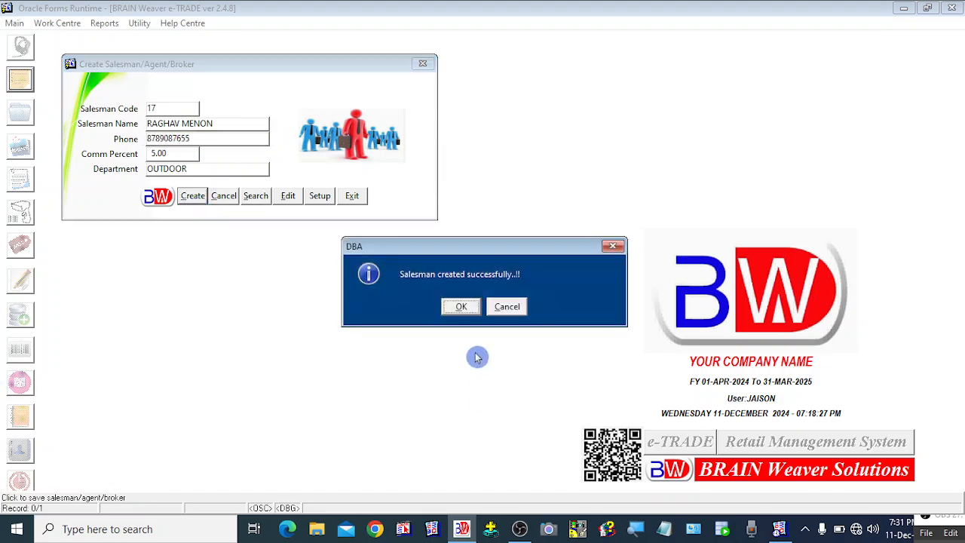
click(460, 307)
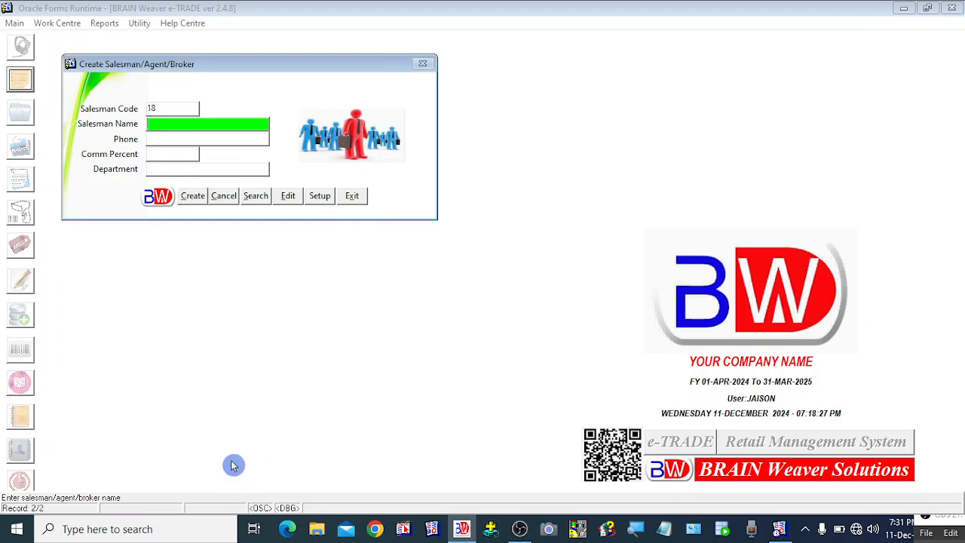
Step: Find code 17 (5.00, OUTDOOR) at the end of the edit list, load its details, then close the list
click(296, 200)
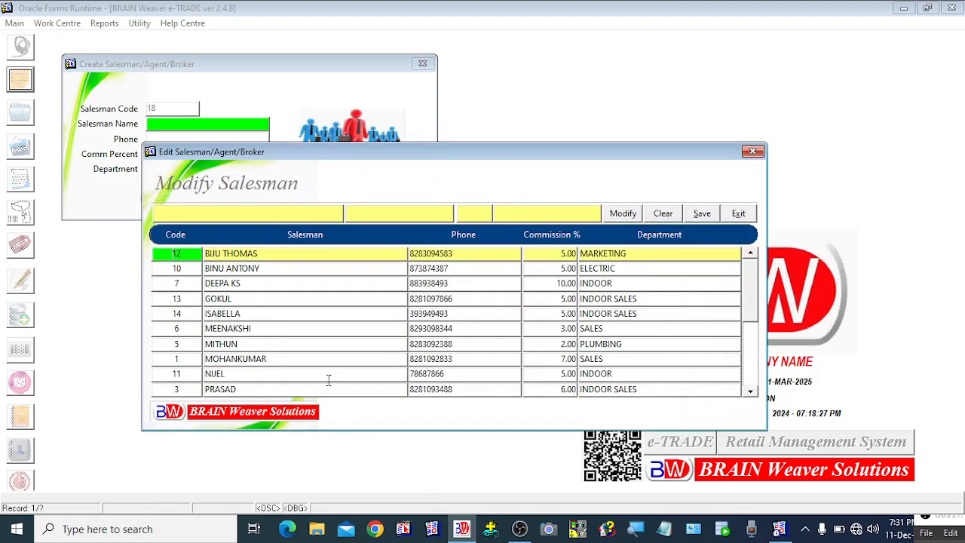
click(750, 390)
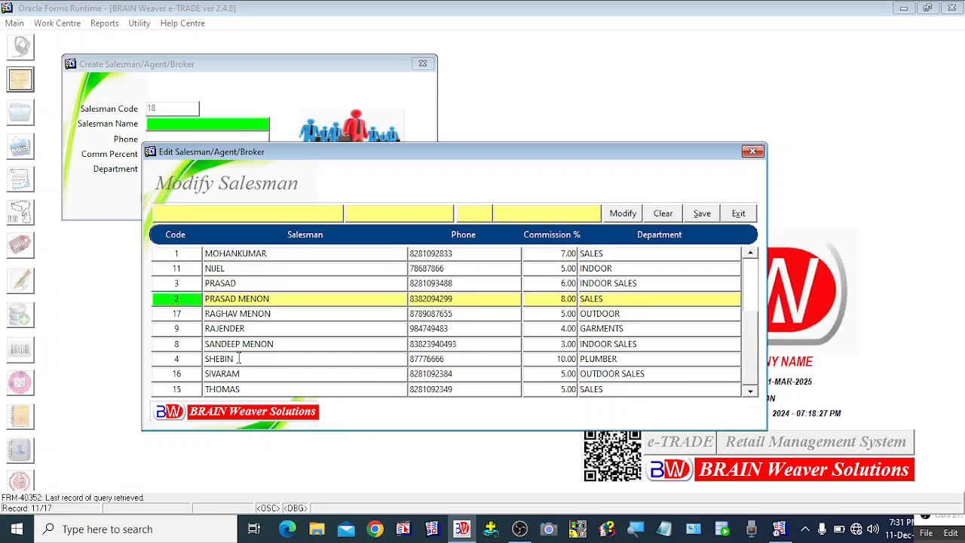
key(Down)
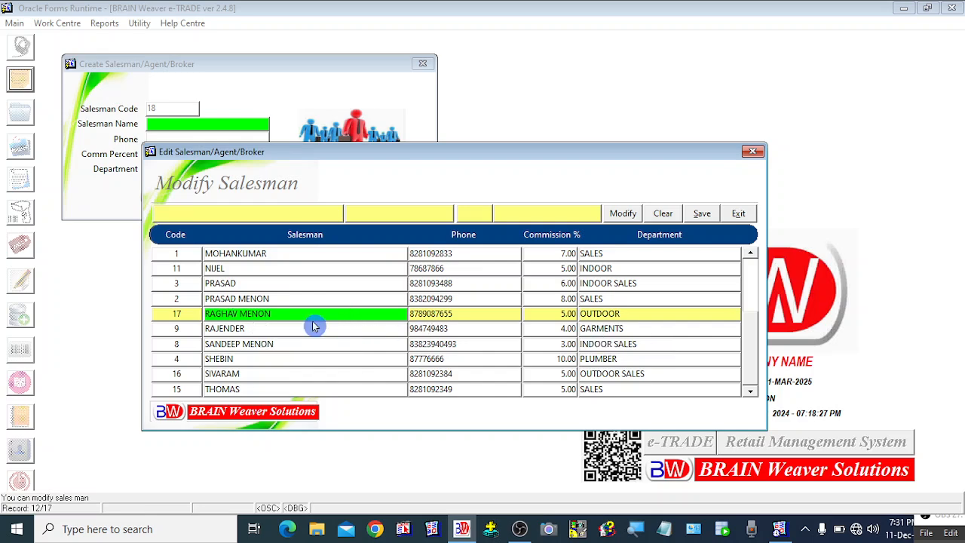
click(230, 298)
click(233, 314)
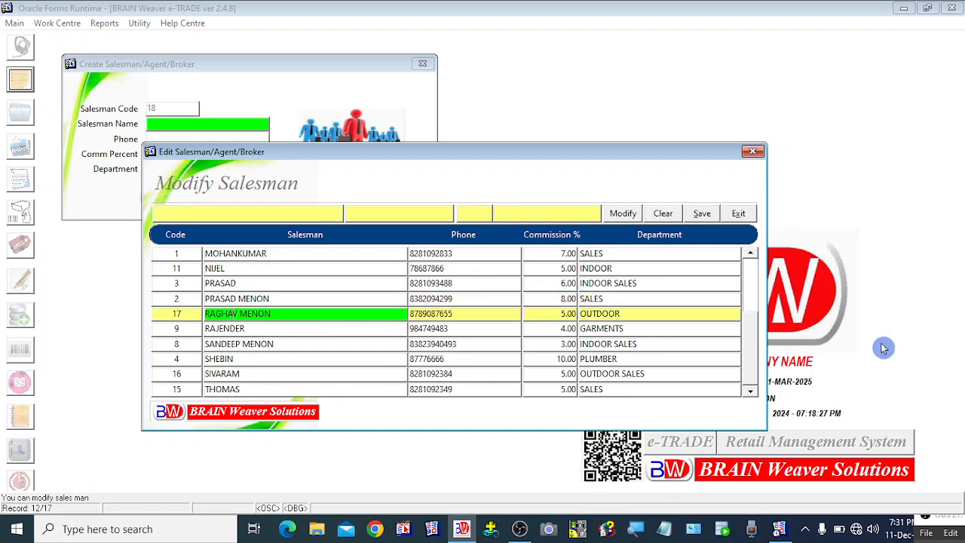
click(623, 213)
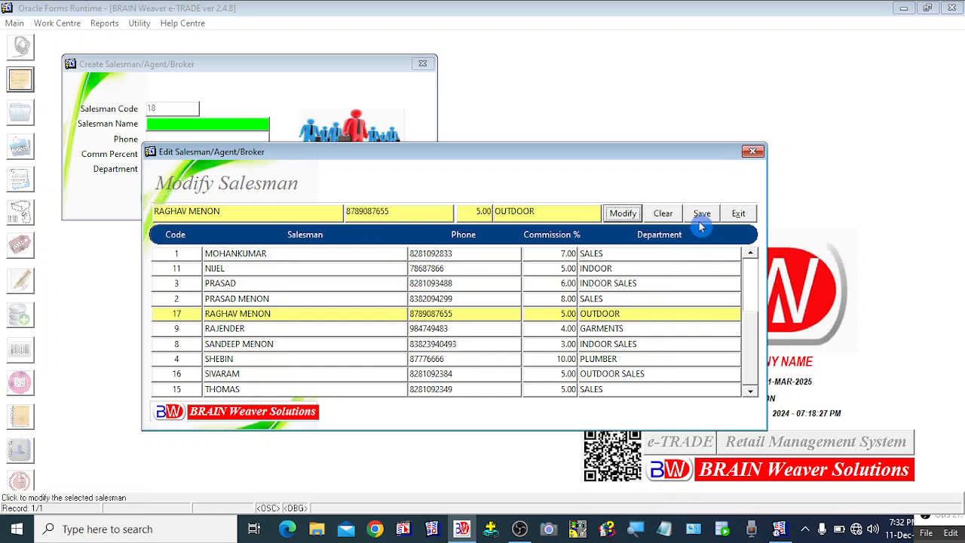
click(738, 213)
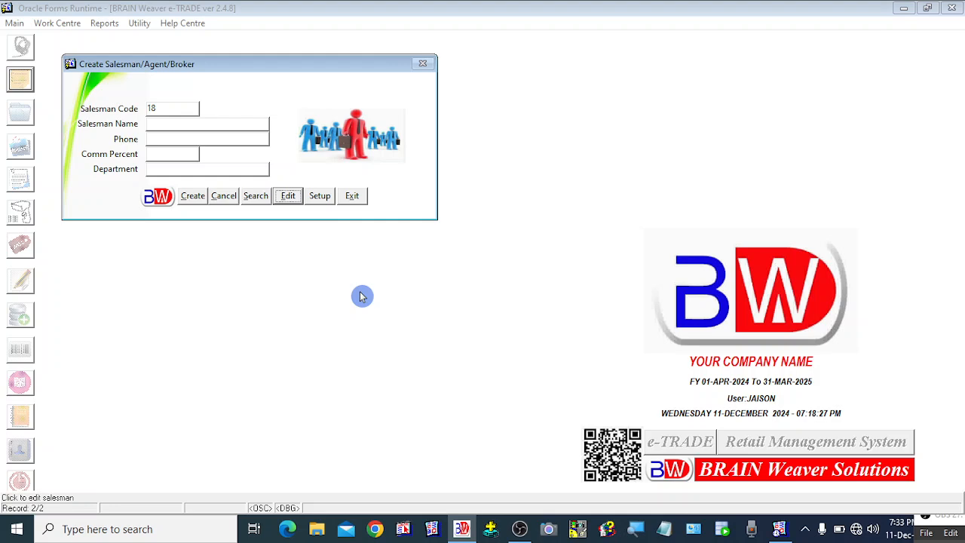
Step: Open the Enable / Disable Commission window and scroll through products 1–10, all ticked
click(317, 202)
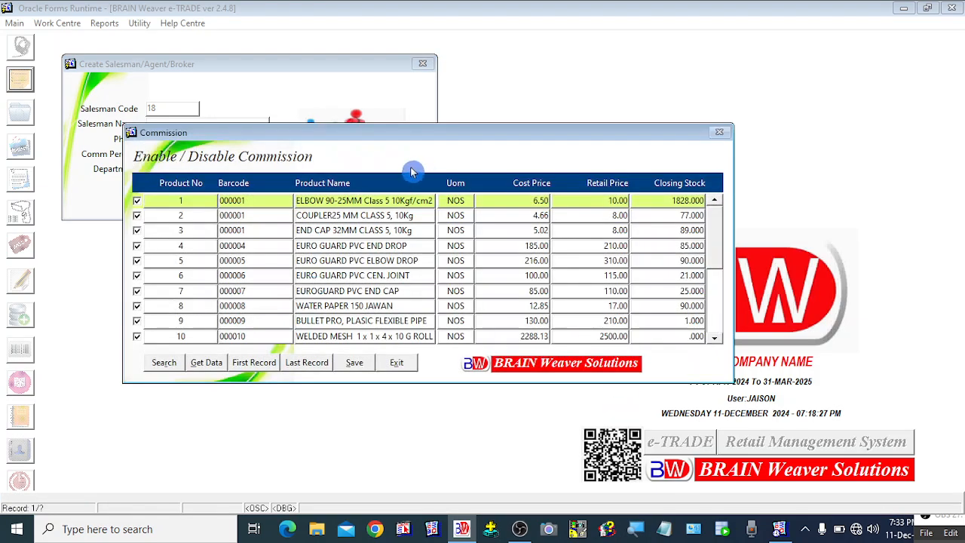
drag(406, 139, 444, 122)
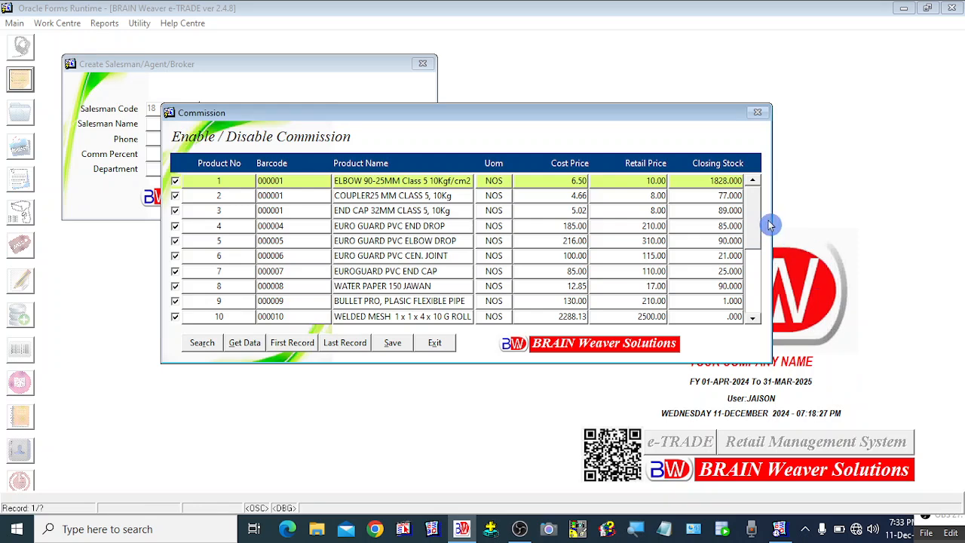
click(753, 296)
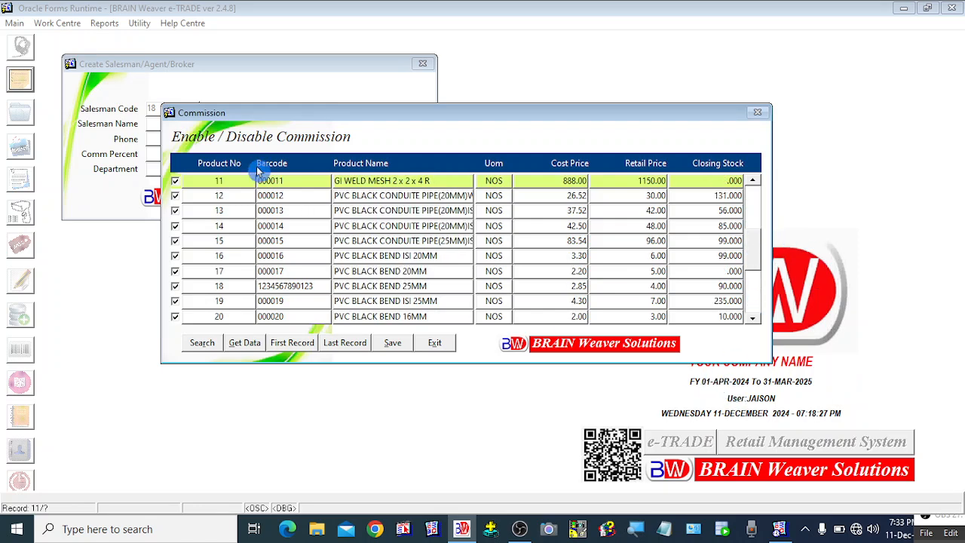
click(758, 238)
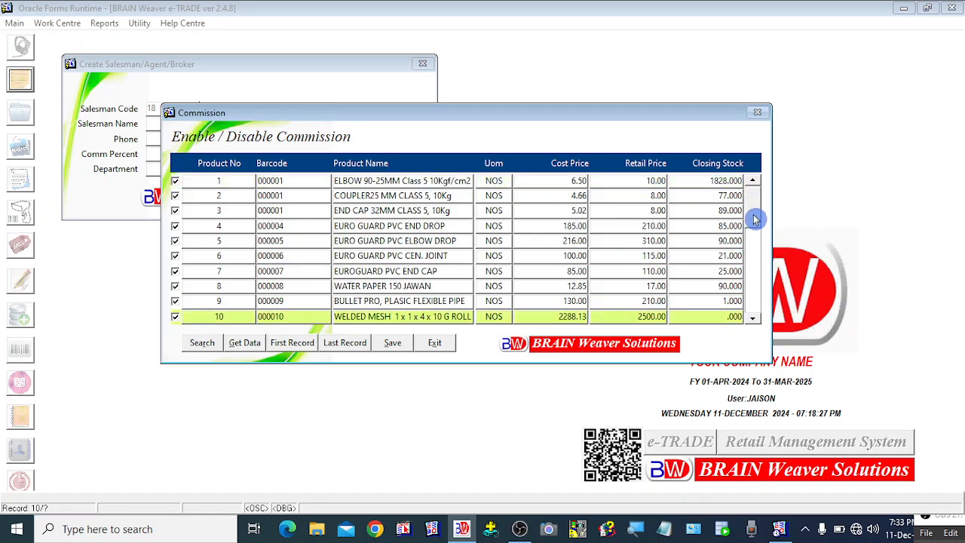
click(751, 320)
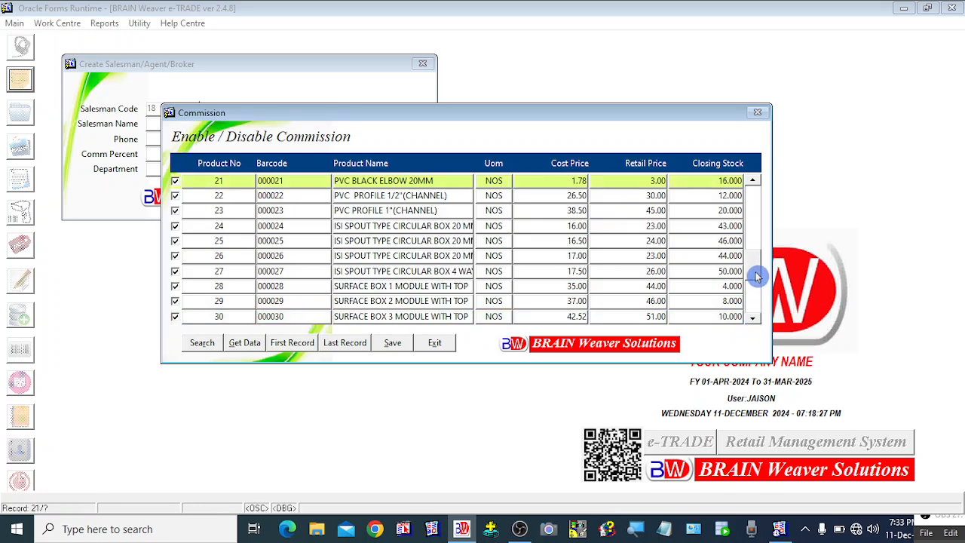
click(755, 309)
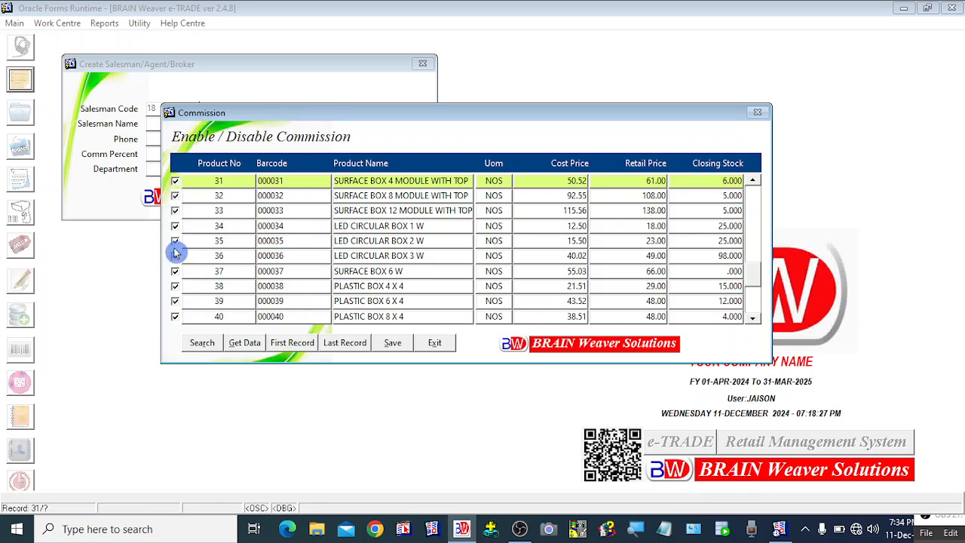
click(756, 305)
drag(752, 288, 761, 185)
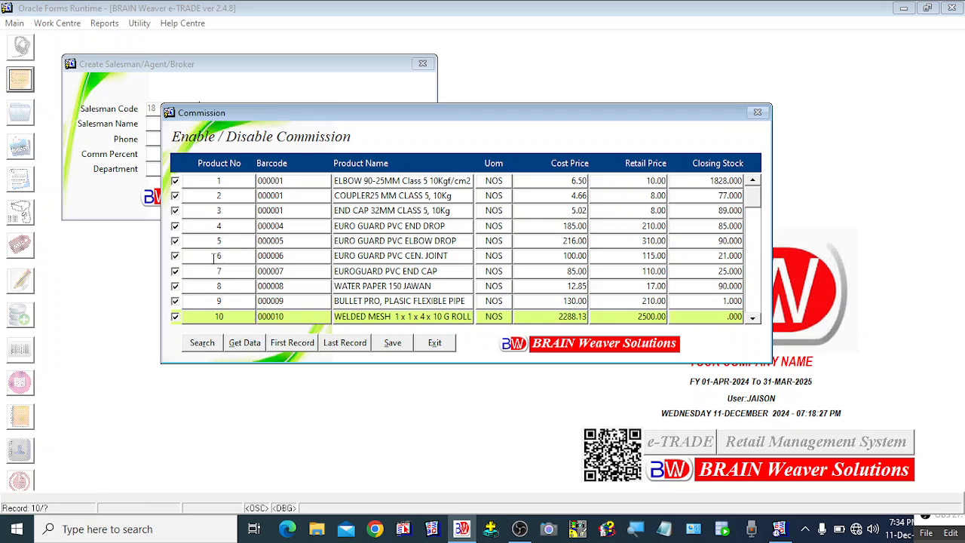
Step: Untick commission for product 1, EURO GUARD PVC ELBOW DROP and WATER PAPER 150 JAWAN
click(175, 181)
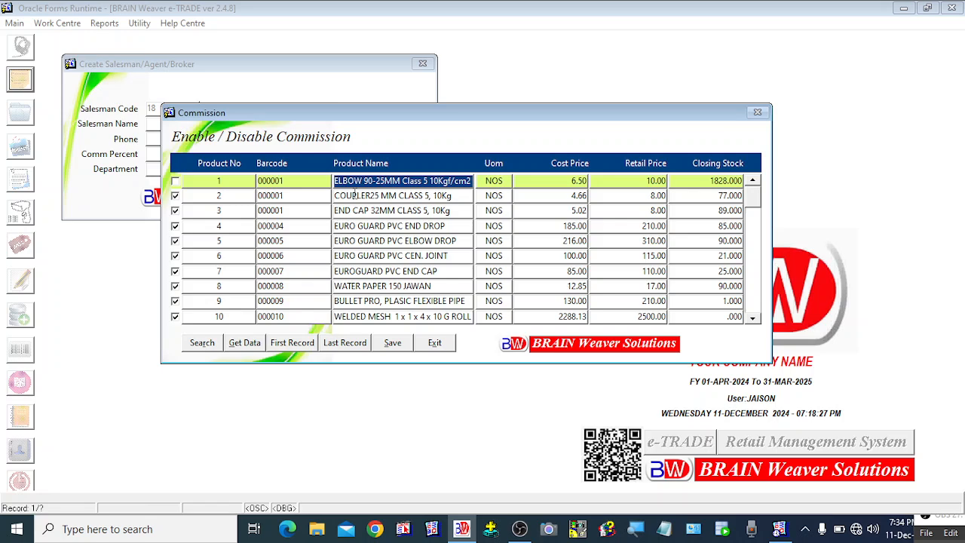
click(362, 225)
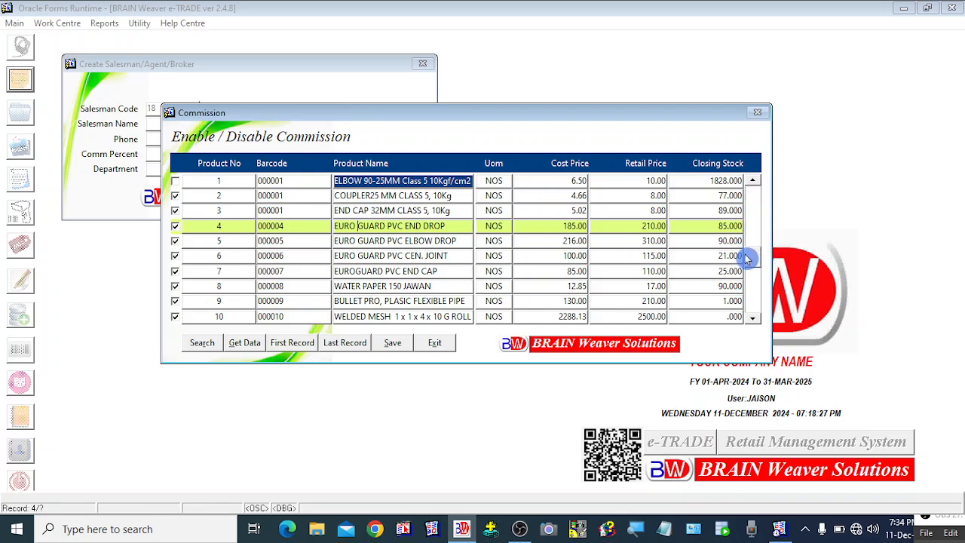
click(752, 187)
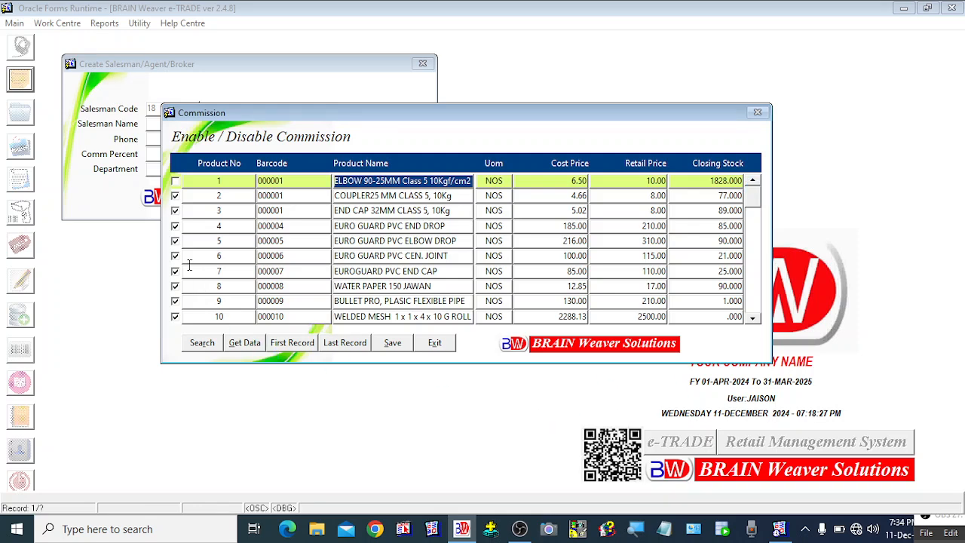
click(175, 240)
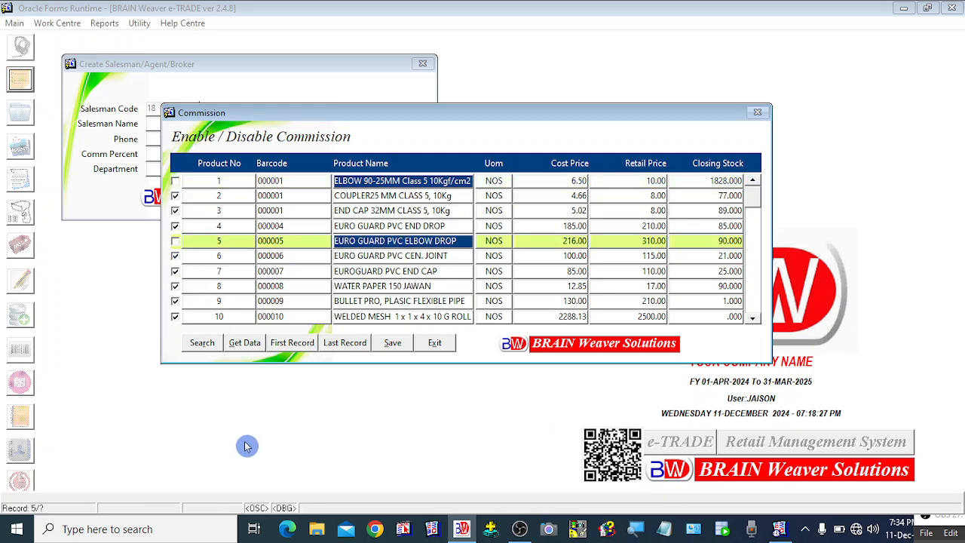
click(175, 285)
Step: Scroll back to the top, save the commission changes, confirm, and exit the list
drag(757, 210, 756, 307)
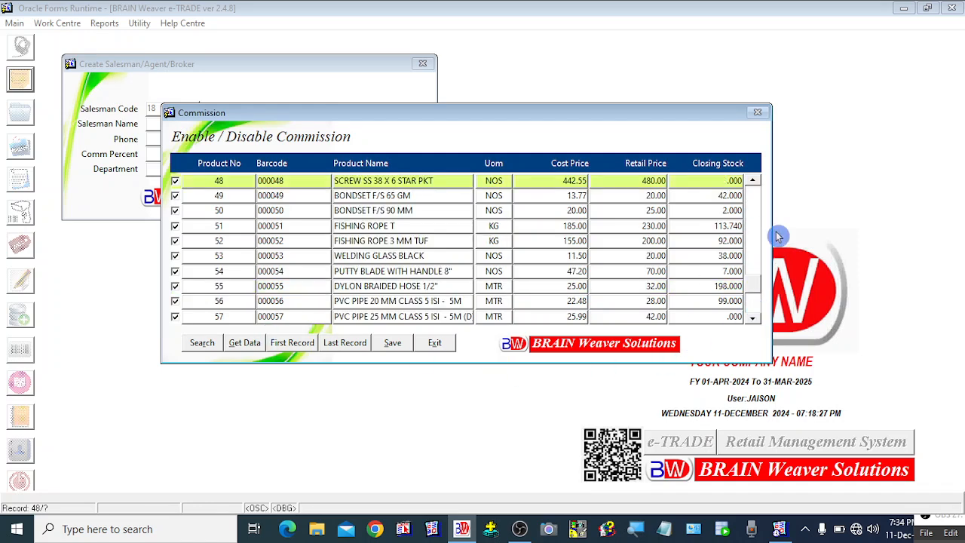
click(752, 207)
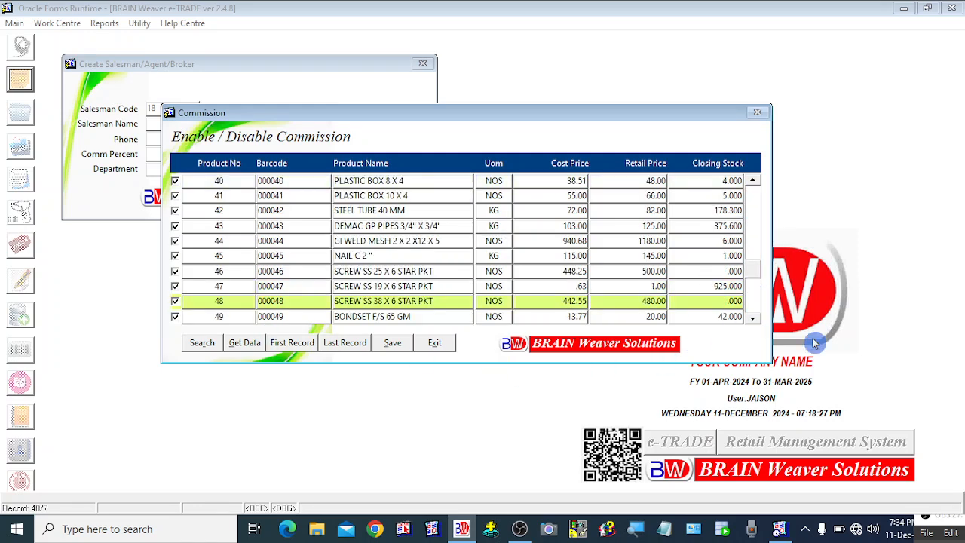
click(756, 215)
drag(753, 254, 754, 191)
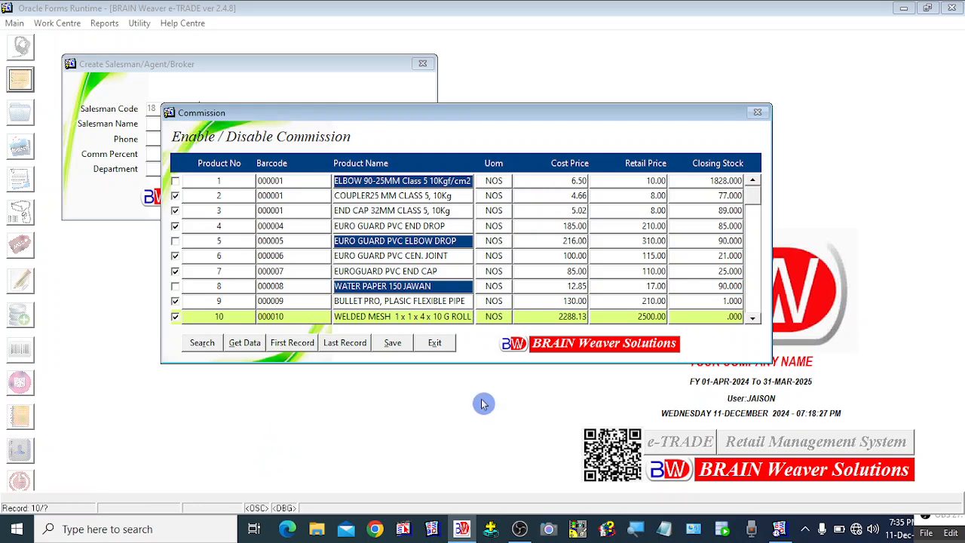
click(399, 345)
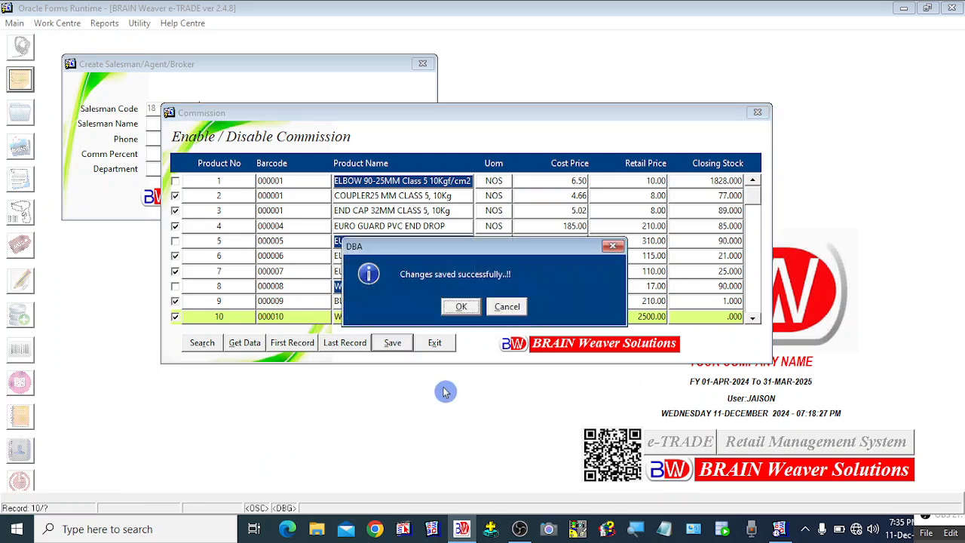
click(463, 308)
click(434, 343)
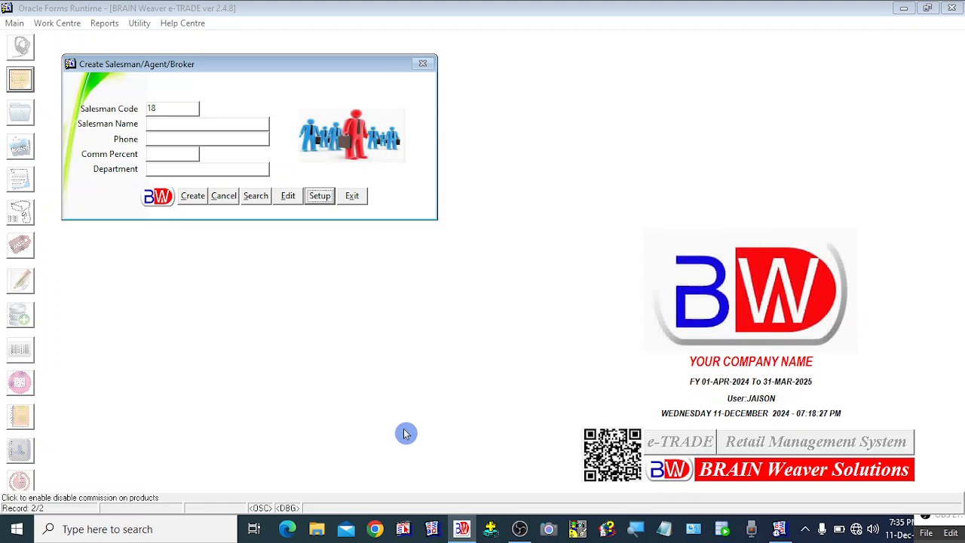
Step: Reopen Commission, re-tick then untick EURO GUARD PVC ELBOW DROP, and save with confirmation
click(314, 204)
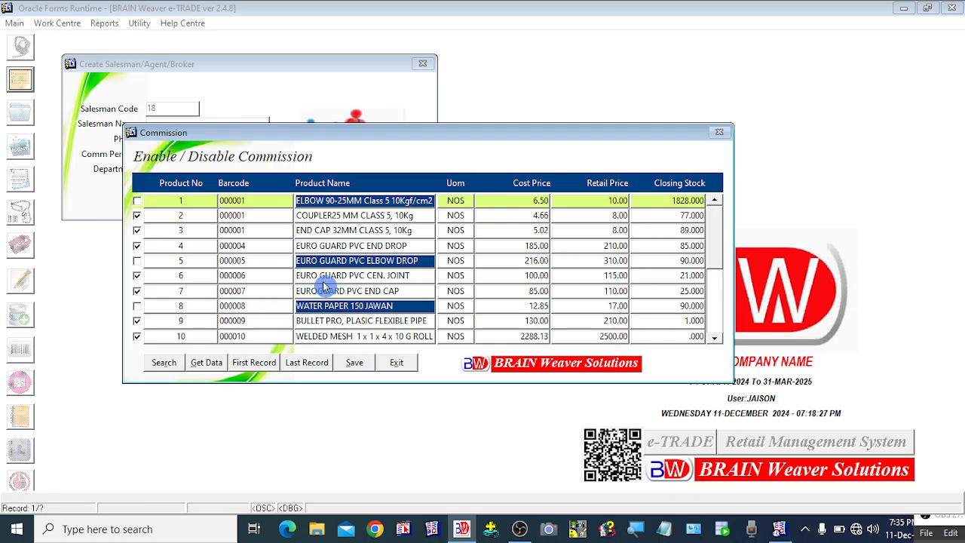
click(718, 326)
click(714, 229)
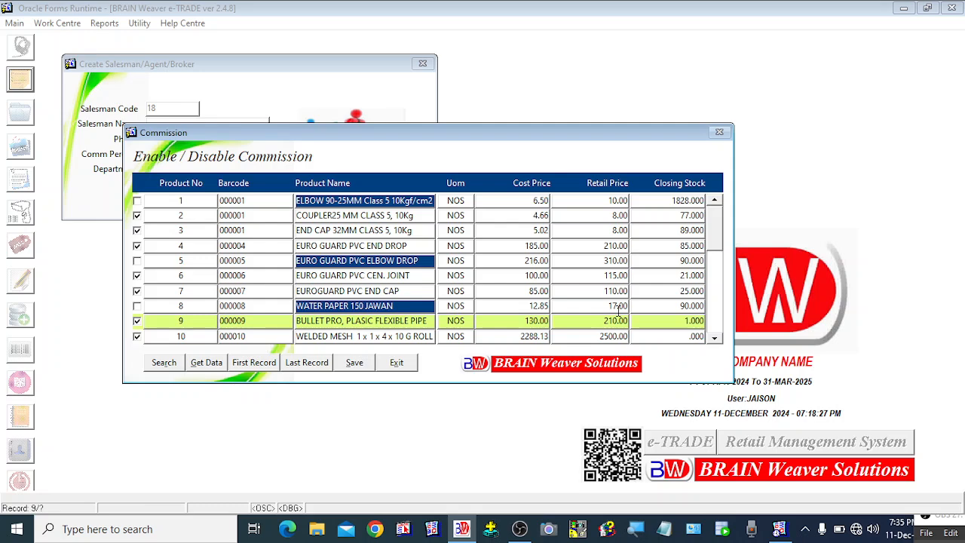
click(135, 277)
click(138, 263)
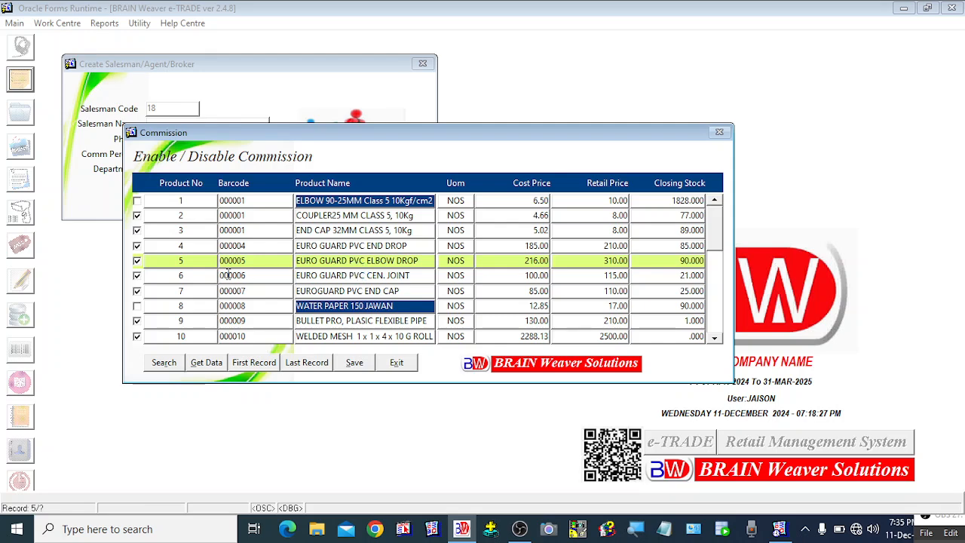
click(327, 244)
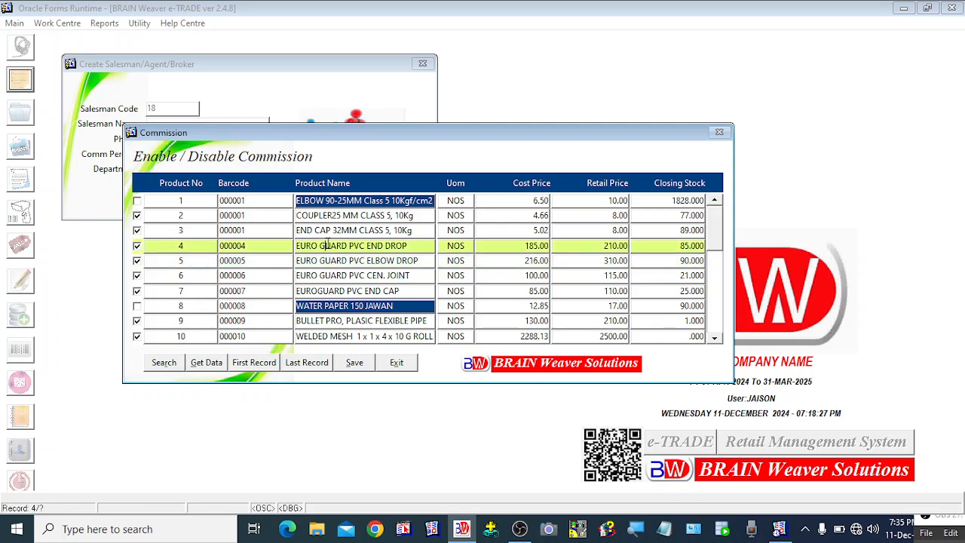
click(136, 260)
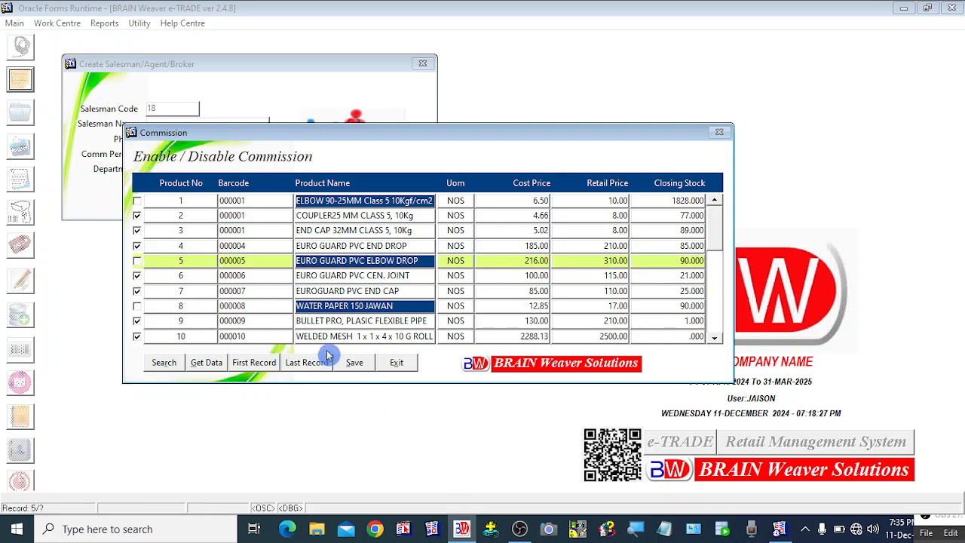
click(354, 362)
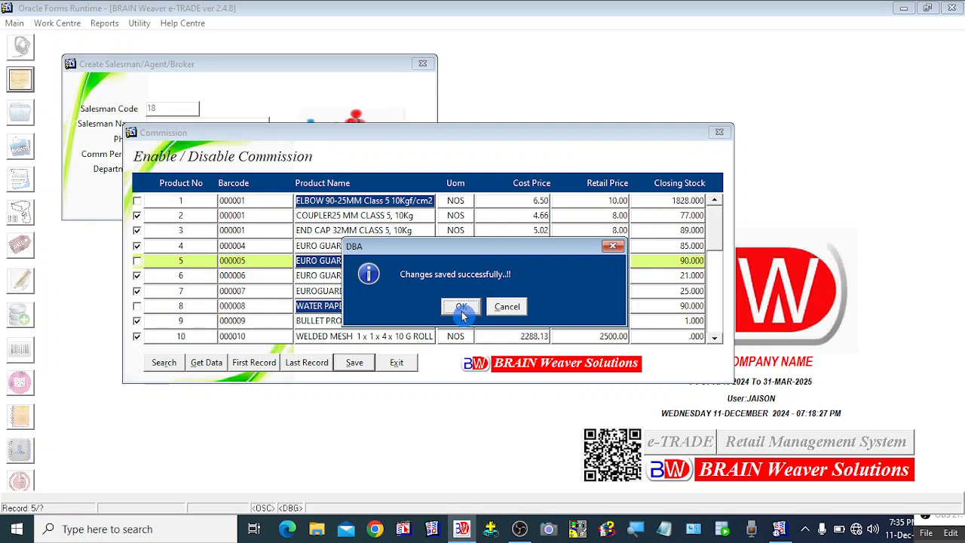
click(462, 309)
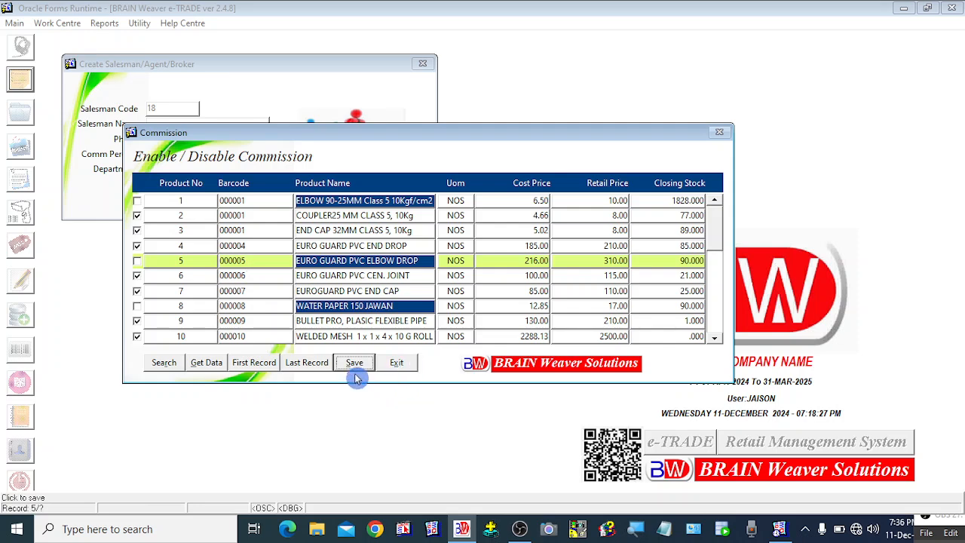
Step: Exit the Enable / Disable Commission list to get back to the blank salesman form with code 18
click(401, 363)
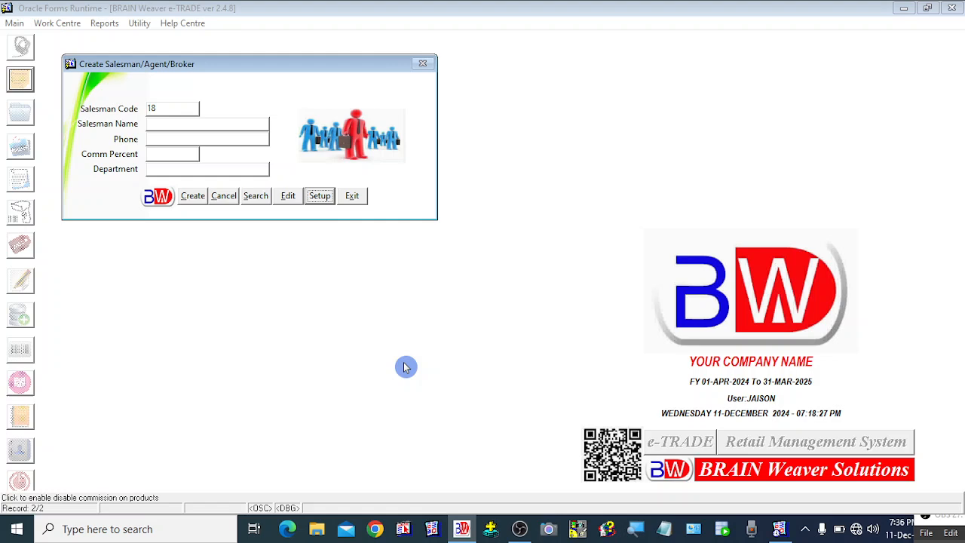
Step: Close the salesman form and start a blank Counter Sales Invoice, bill 230678
click(352, 204)
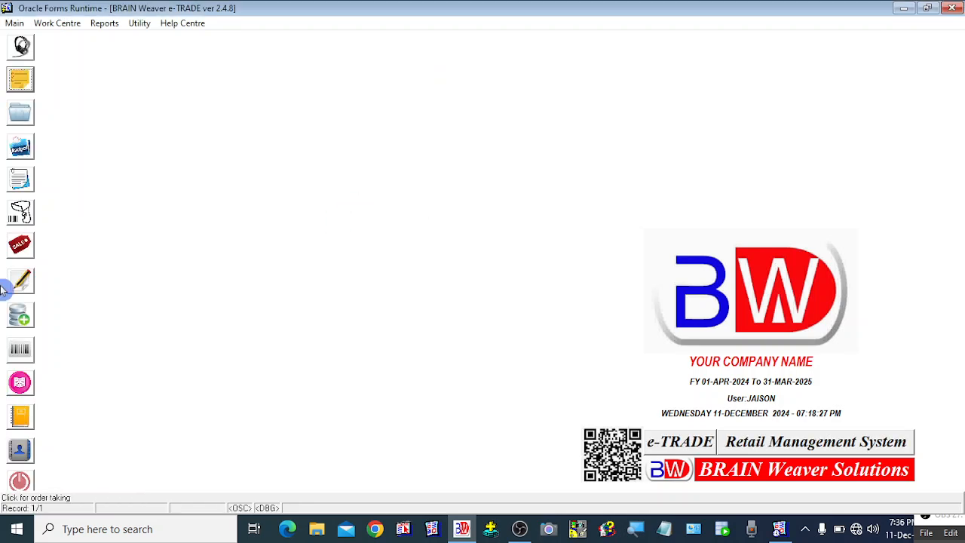
click(20, 243)
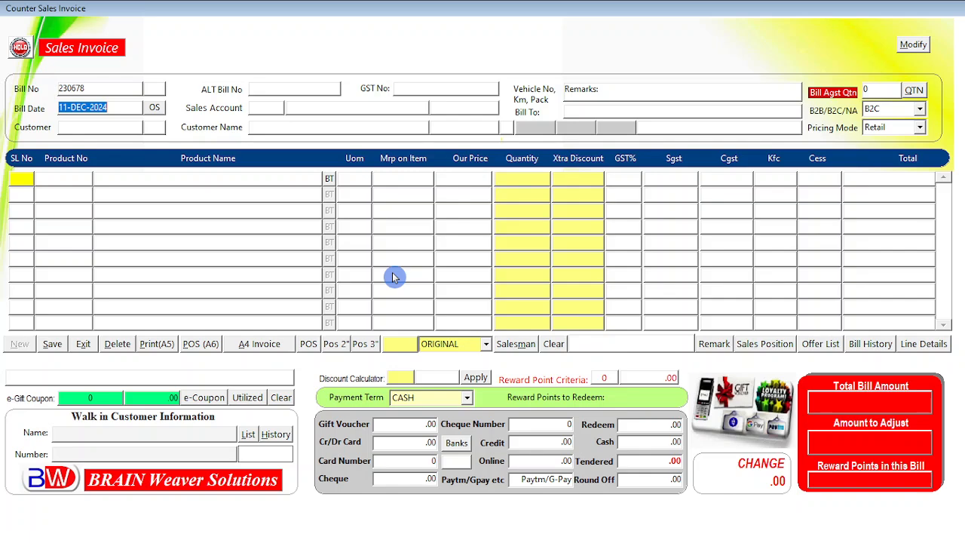
Step: Bill invoice 230678 to WALK IN CUSTOMERS under SALES ACCOUNT and move on to the product grid
key(Return)
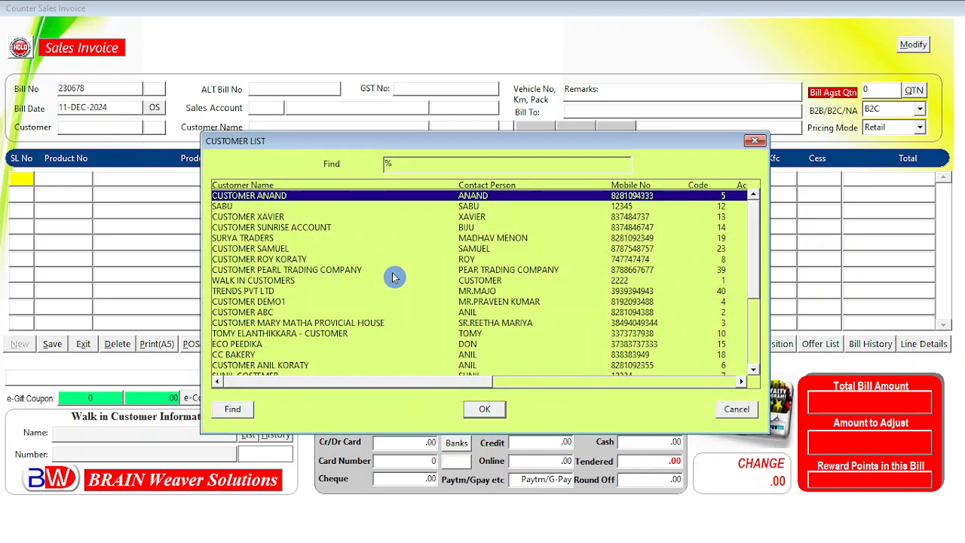
text(wALK IN CUSTOMERS)
key(Return)
key(Return)
key(Return)
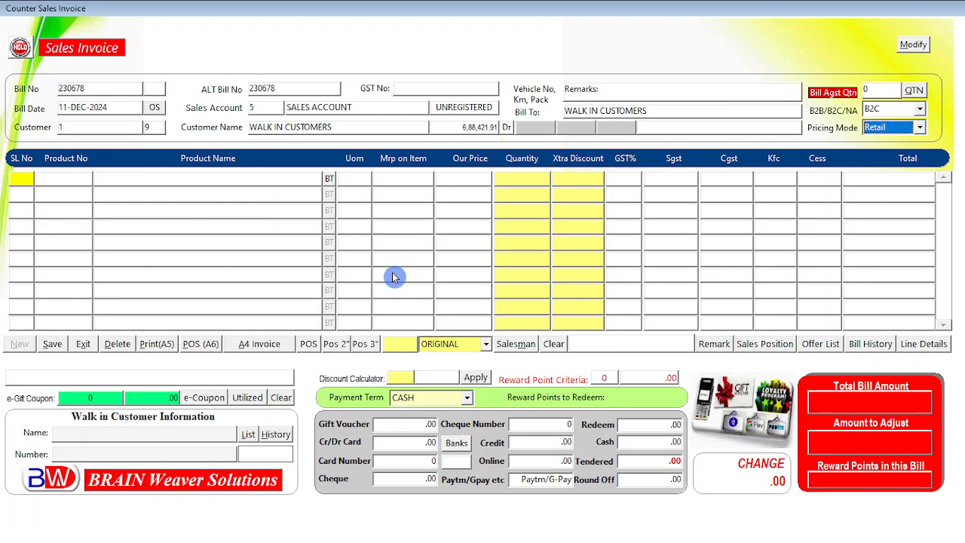
key(Return)
key(Return)
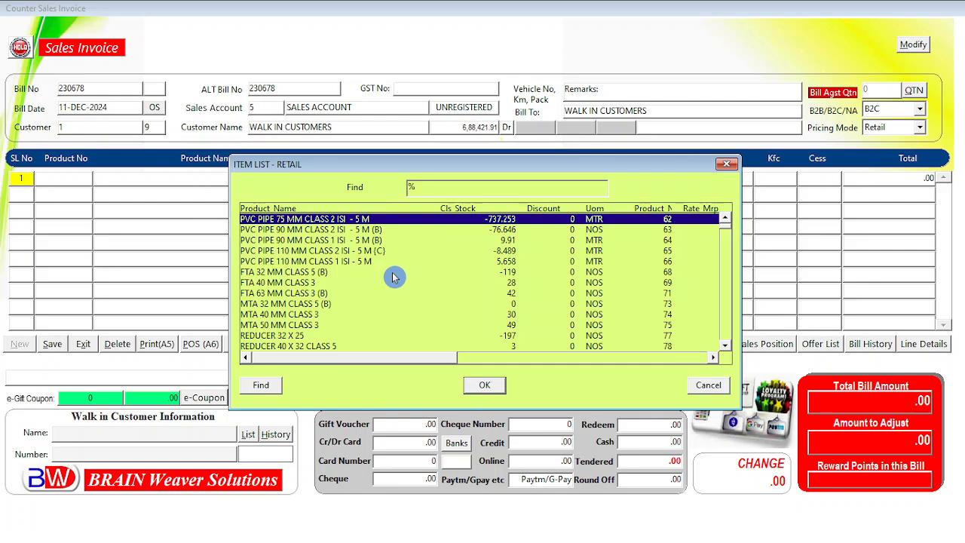
Step: Add 100 of ELBOW 90-25MM Class 5 10Kgf/cm2 at 10.00 with zero extra discount, totalling 1,000.00
text(elBOW)
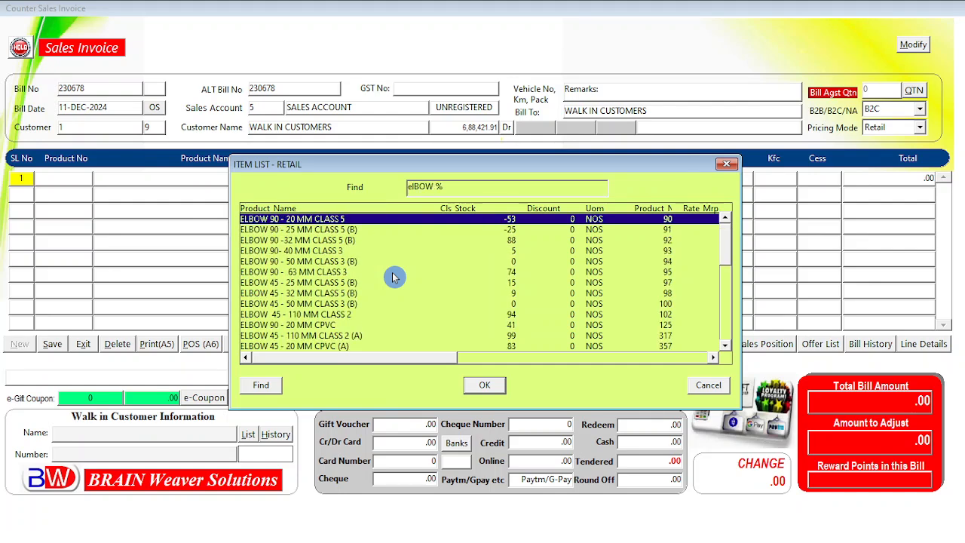
key(Page_Down)
key(Page_Down)
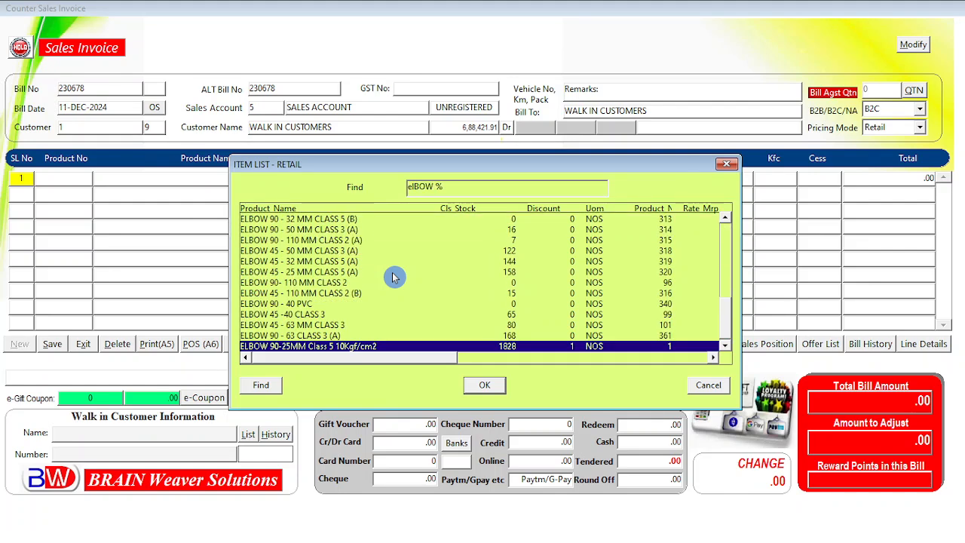
key(Return)
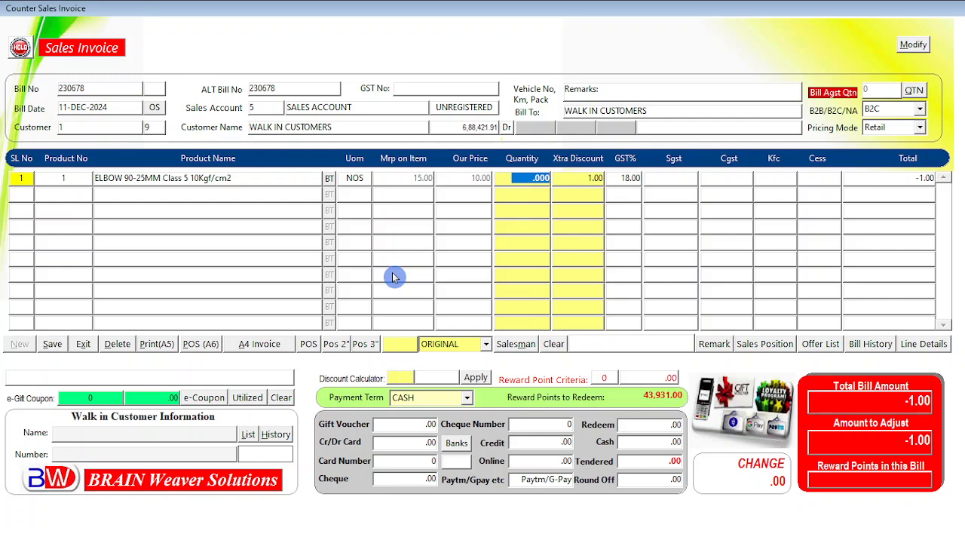
text(100)
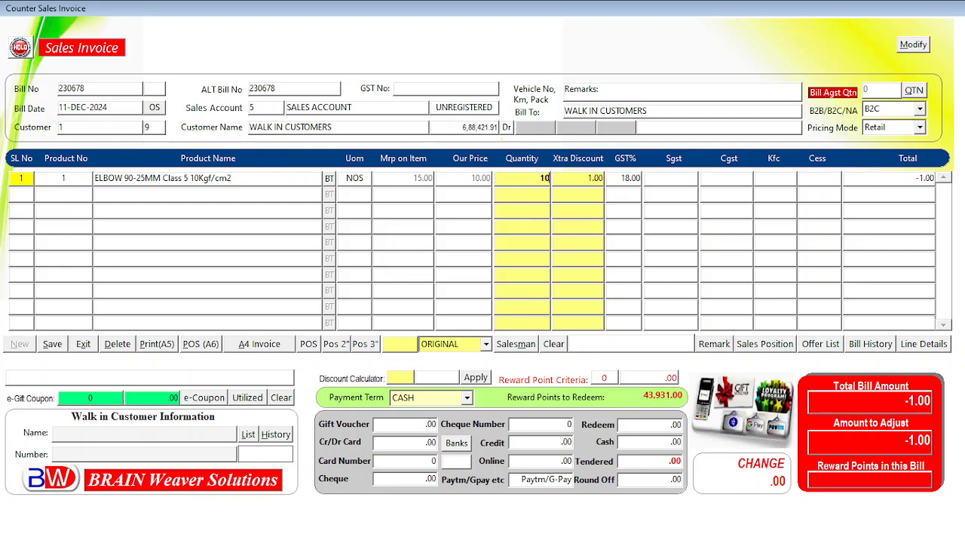
key(Return)
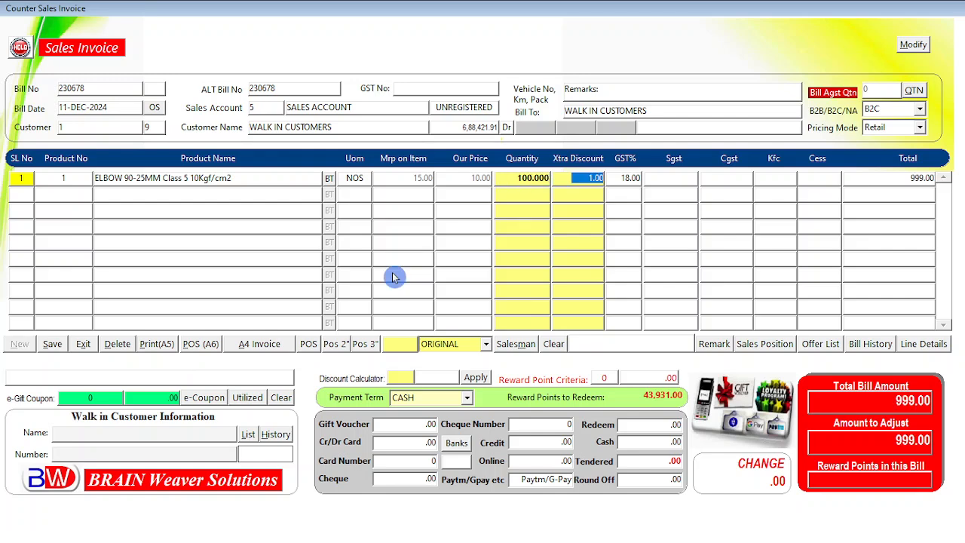
text(0)
key(Return)
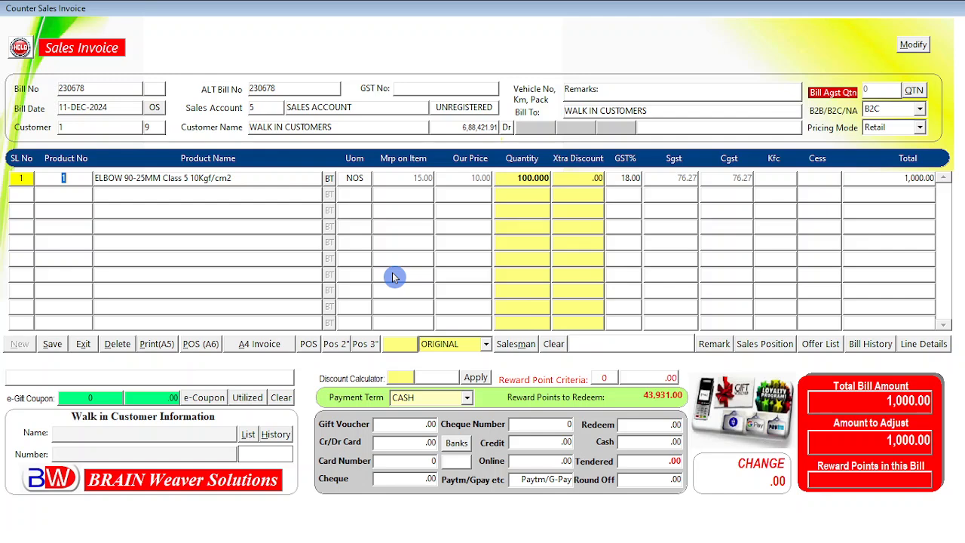
key(ctrl+Page_Down)
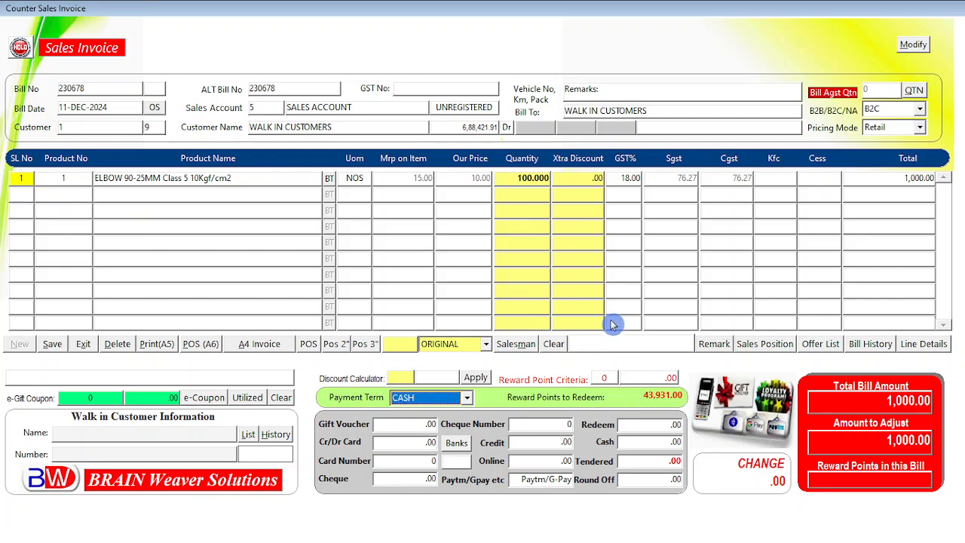
Step: Assign a salesman to bill 230678 from the List of Salesman/Broker/Agent
click(515, 345)
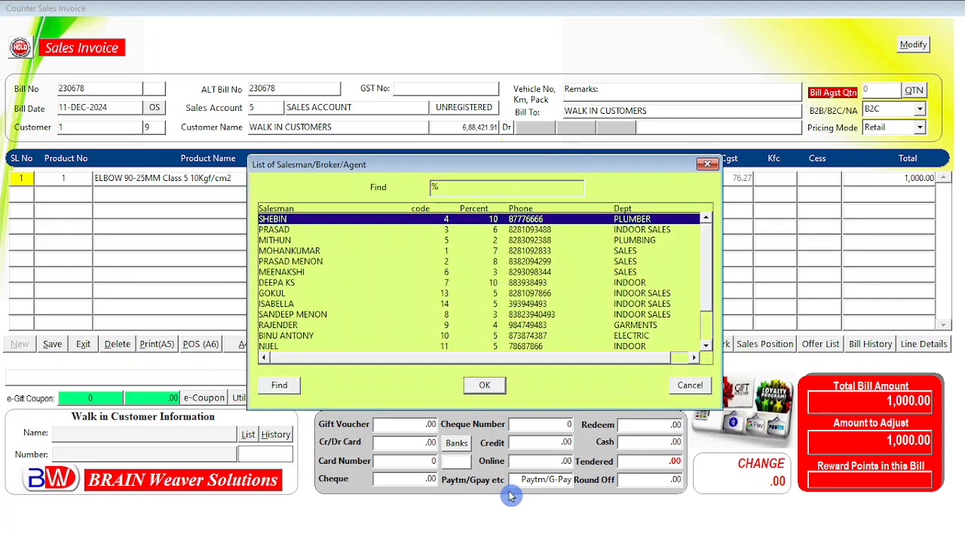
drag(706, 276, 703, 345)
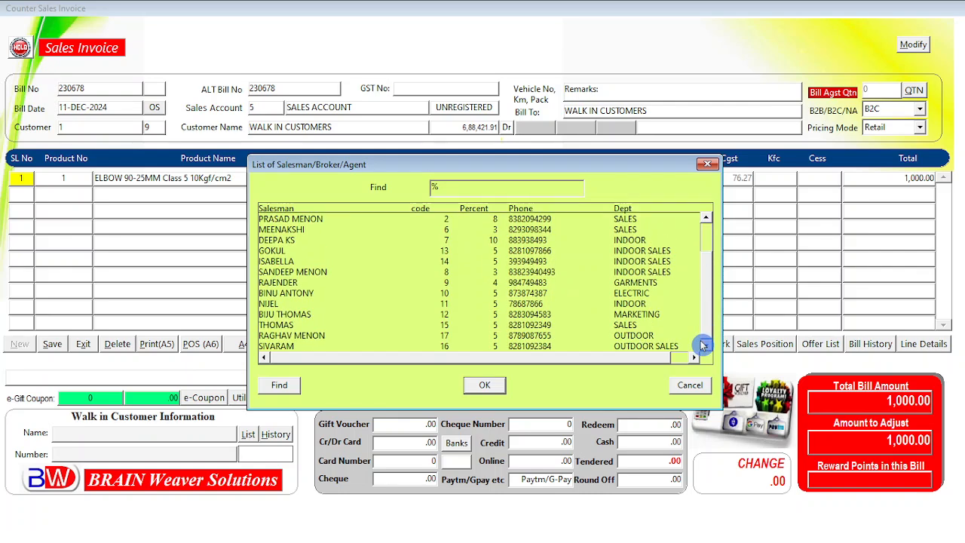
click(307, 336)
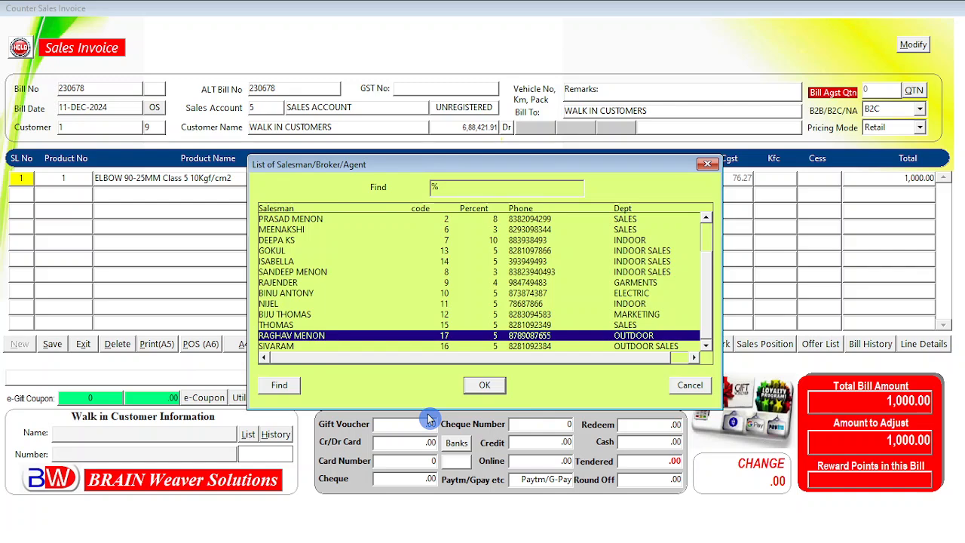
click(485, 386)
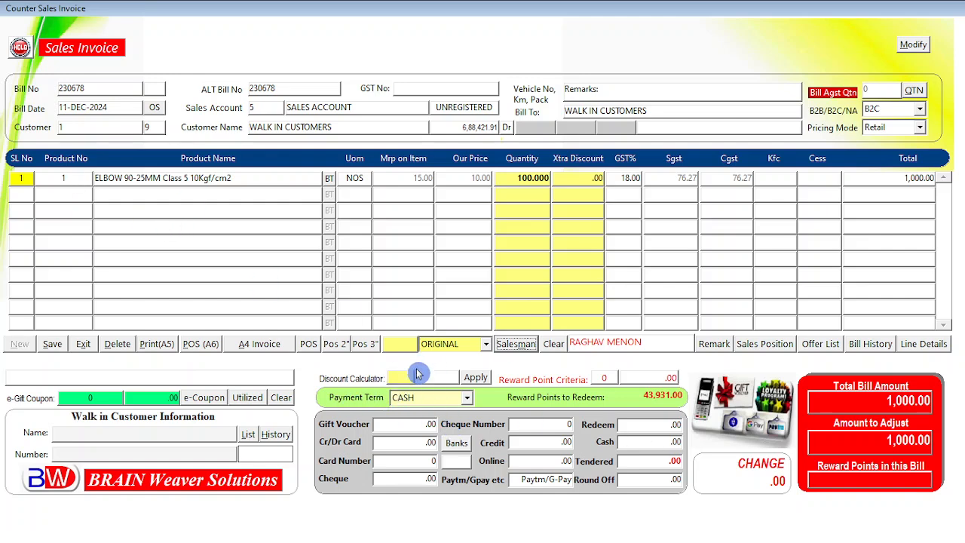
Step: Keep CASH as the payment term for the 1,000.00 bill
click(453, 402)
click(410, 409)
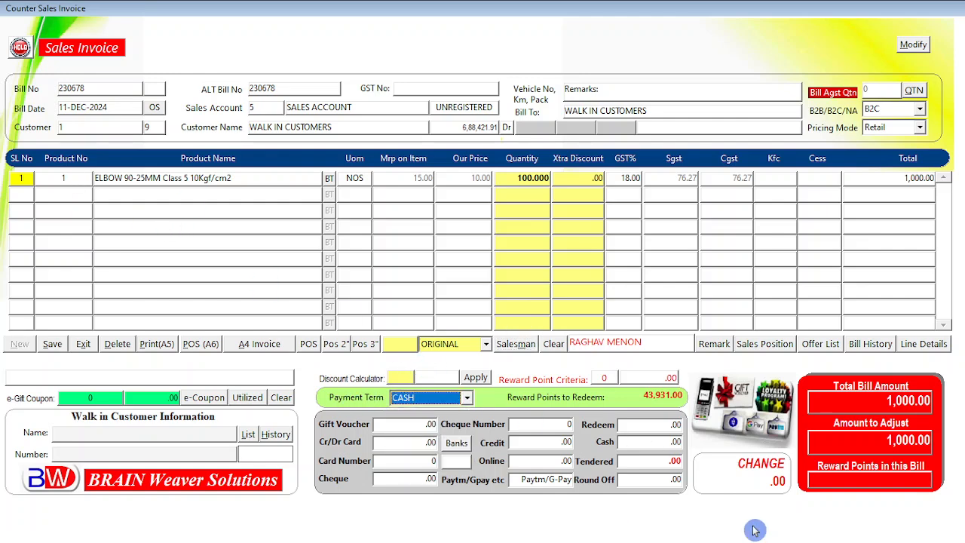
key(Return)
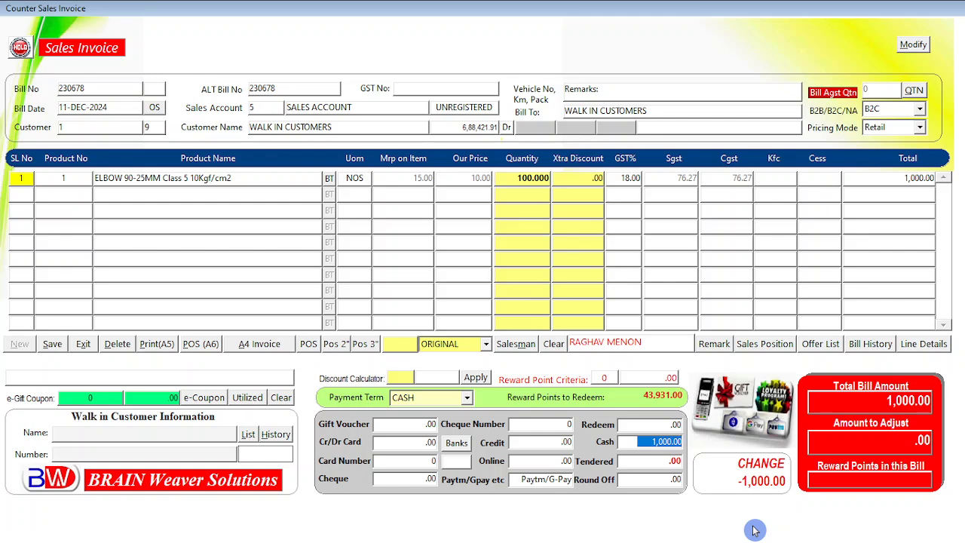
Step: Tender 1,000 in cash, save bill 230678 and acknowledge the Bill saved message
key(Return)
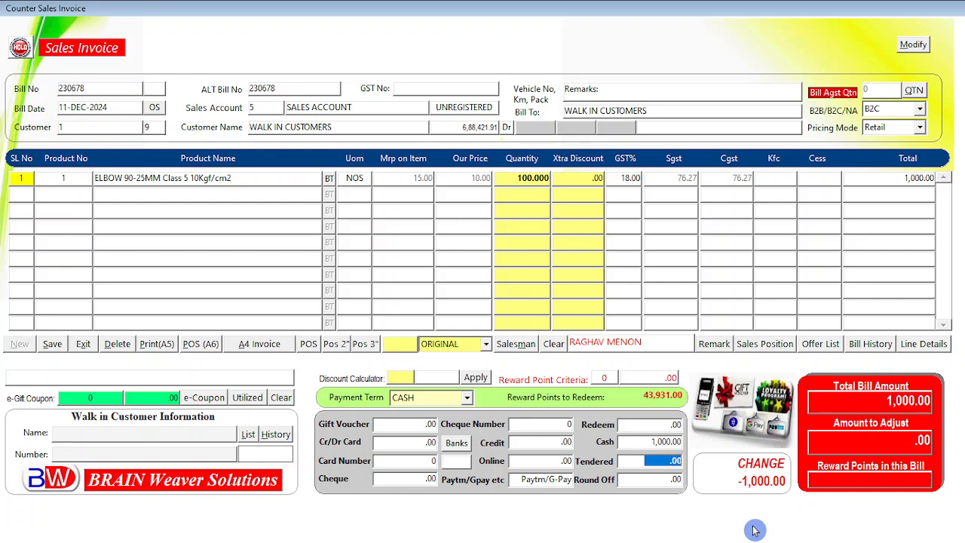
text(1)
text(0)
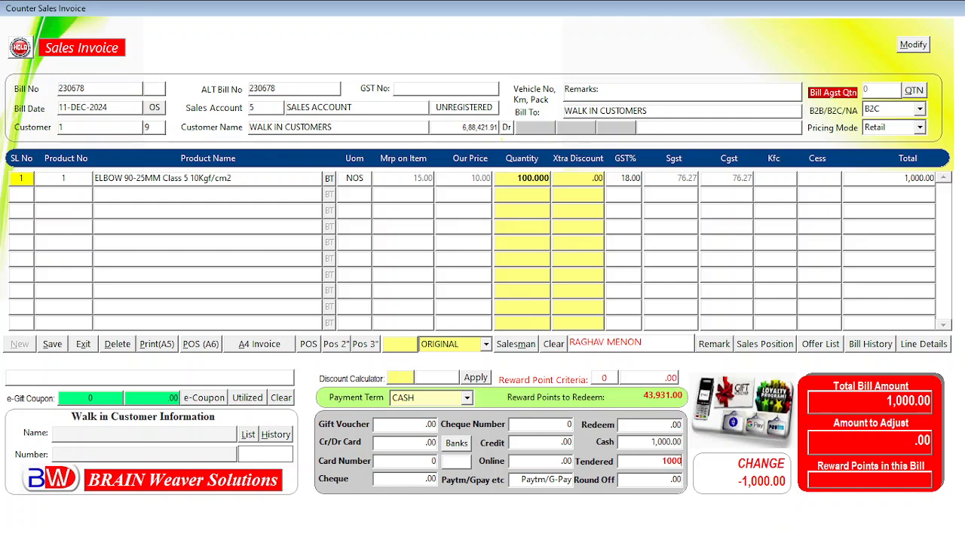
key(Return)
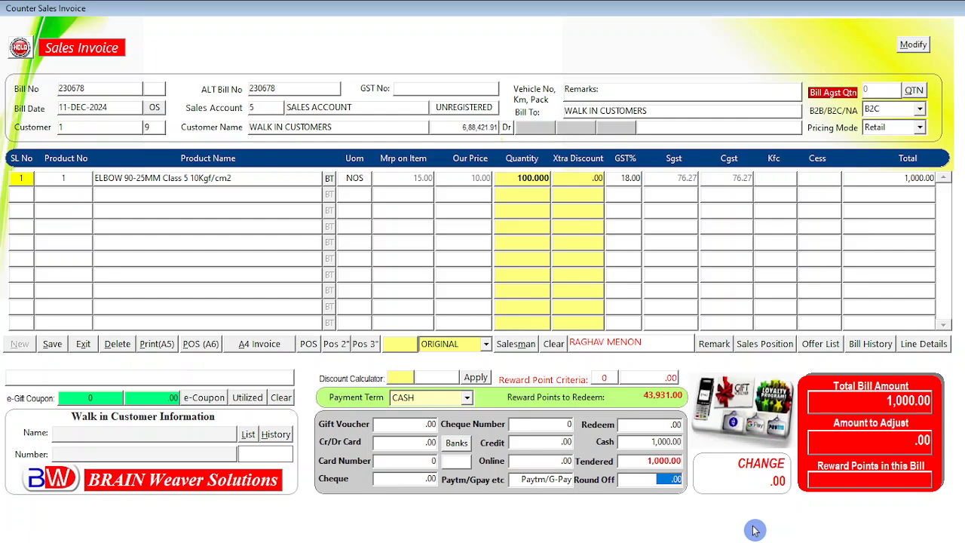
key(Return)
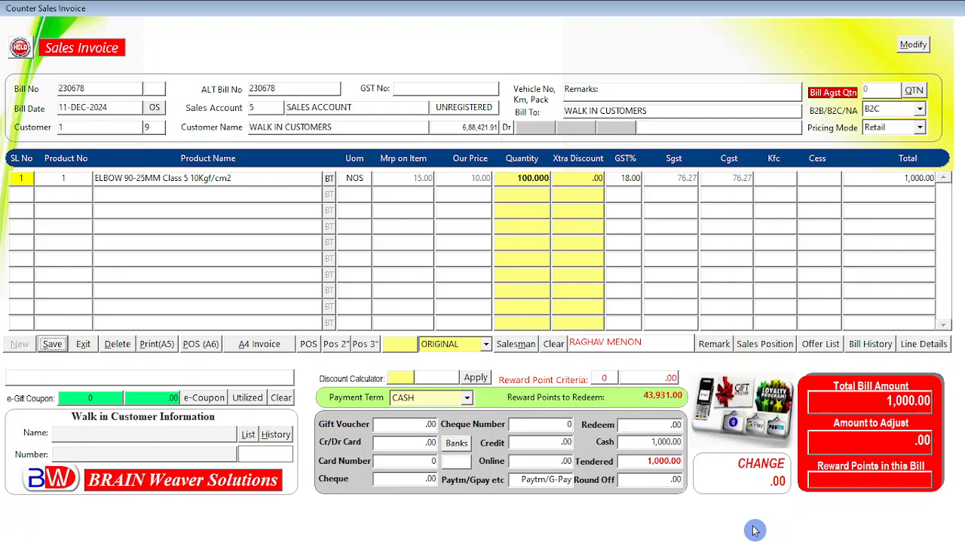
key(Return)
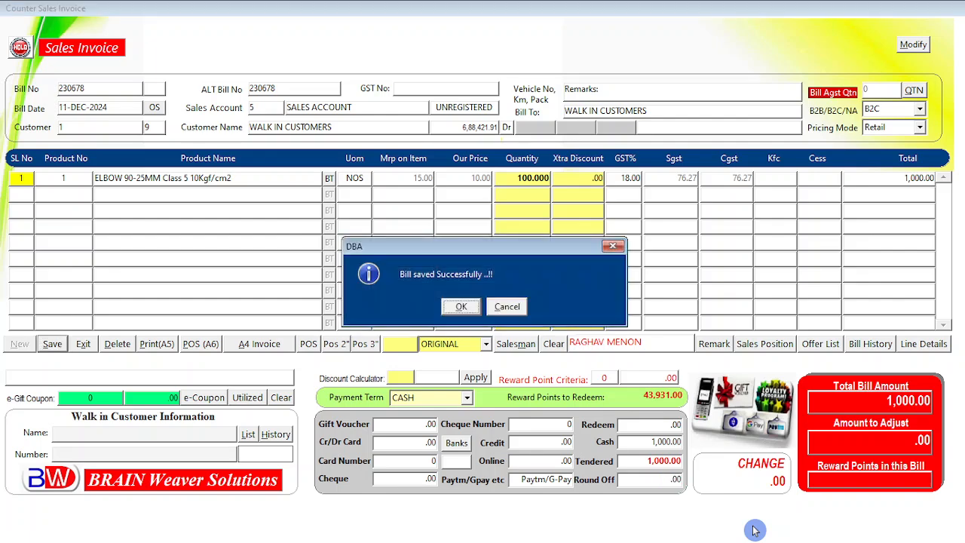
key(Return)
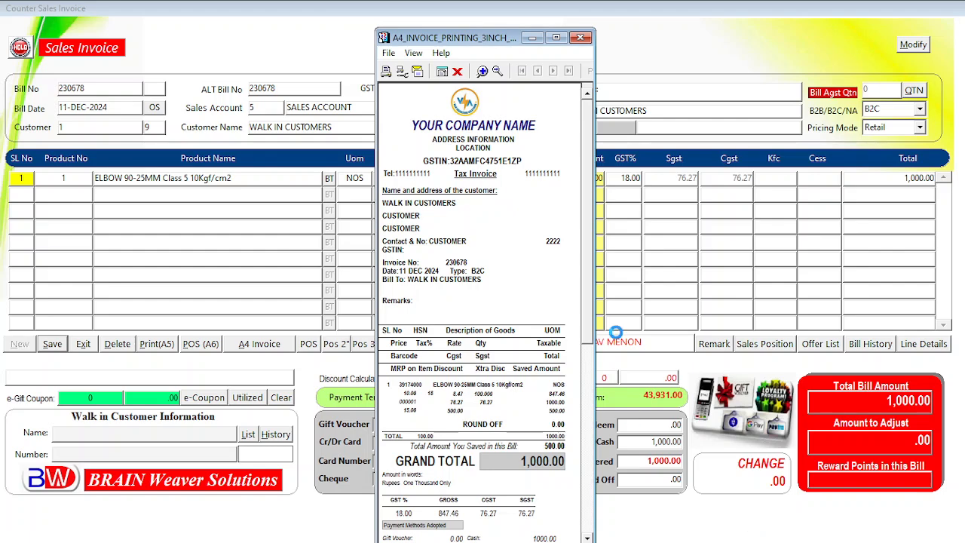
Step: Review the maximized invoice preview and its Generate to File option, then close the Previewer
click(556, 38)
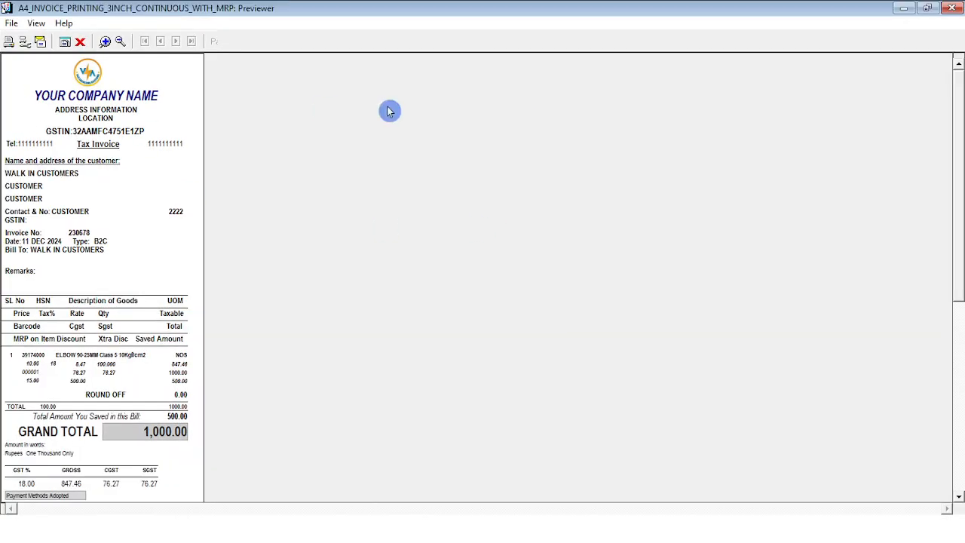
drag(957, 157, 960, 213)
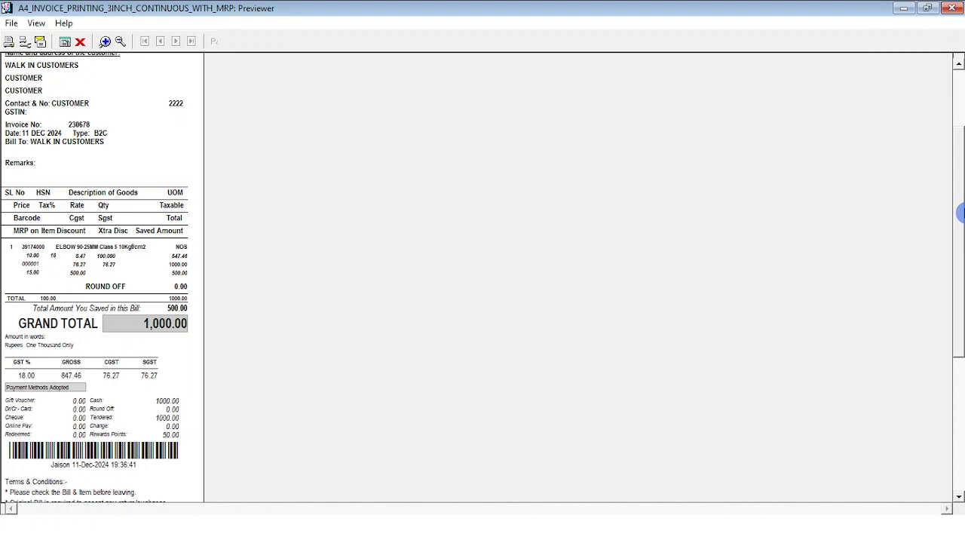
click(12, 23)
mouse_move(69, 110)
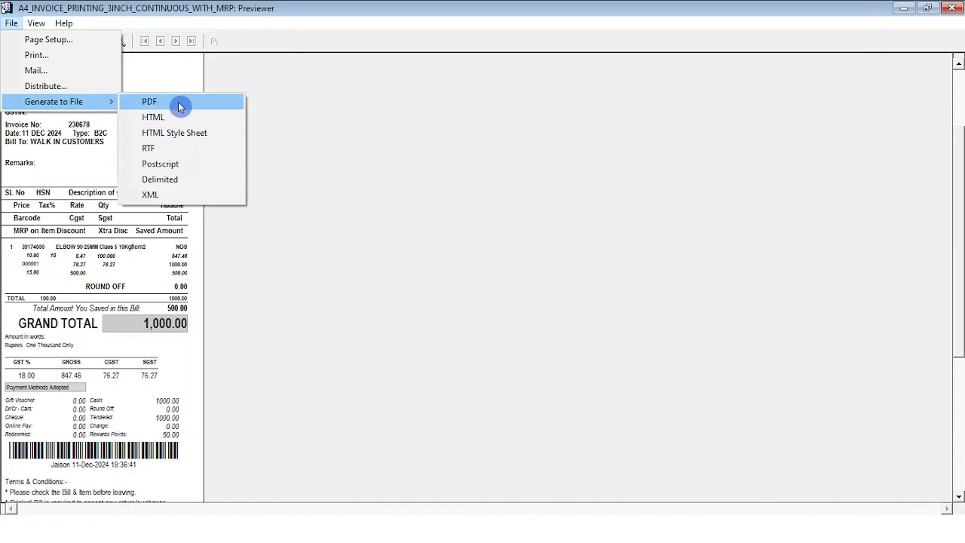
click(501, 227)
click(80, 47)
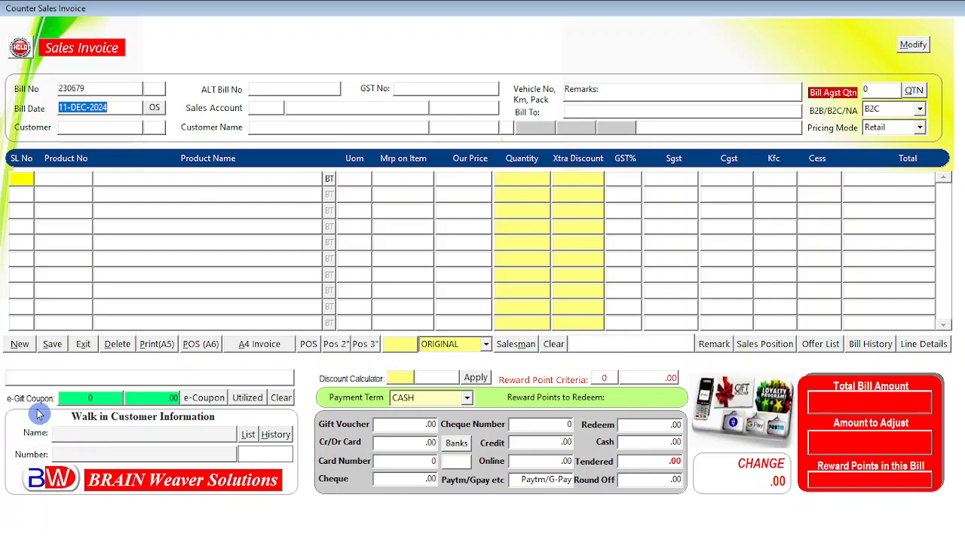
Step: Exit the invoice and reopen the commission list via Main > Create Salesman/Agent/Broker > Setup
click(83, 343)
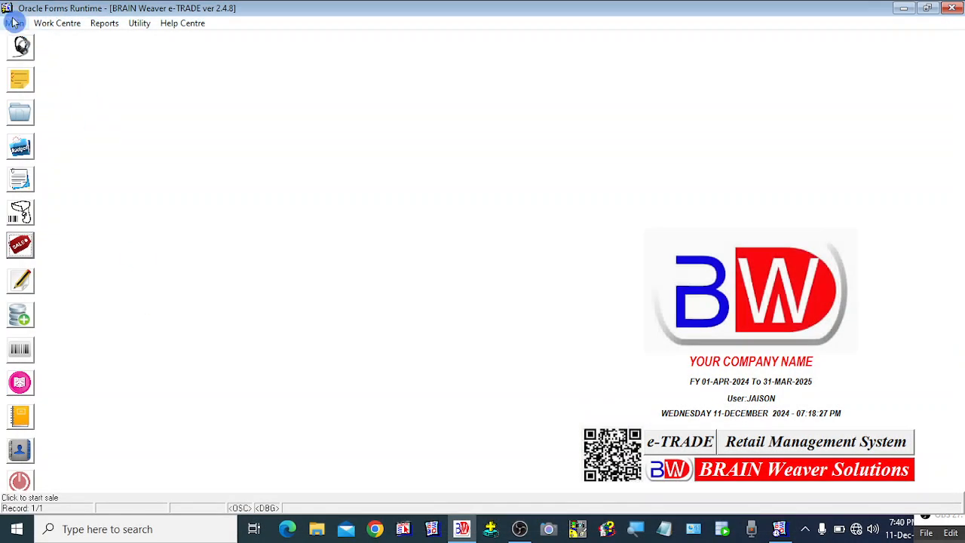
click(14, 23)
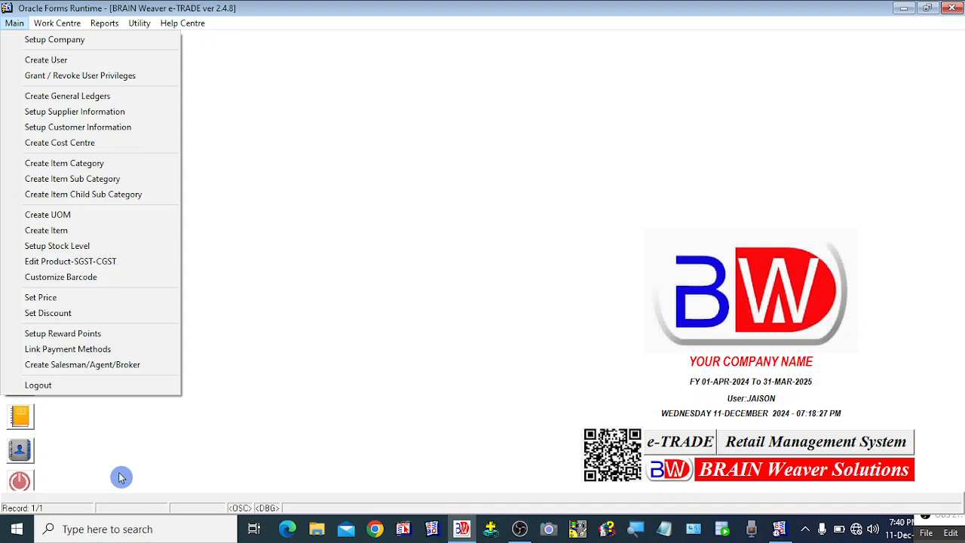
click(113, 366)
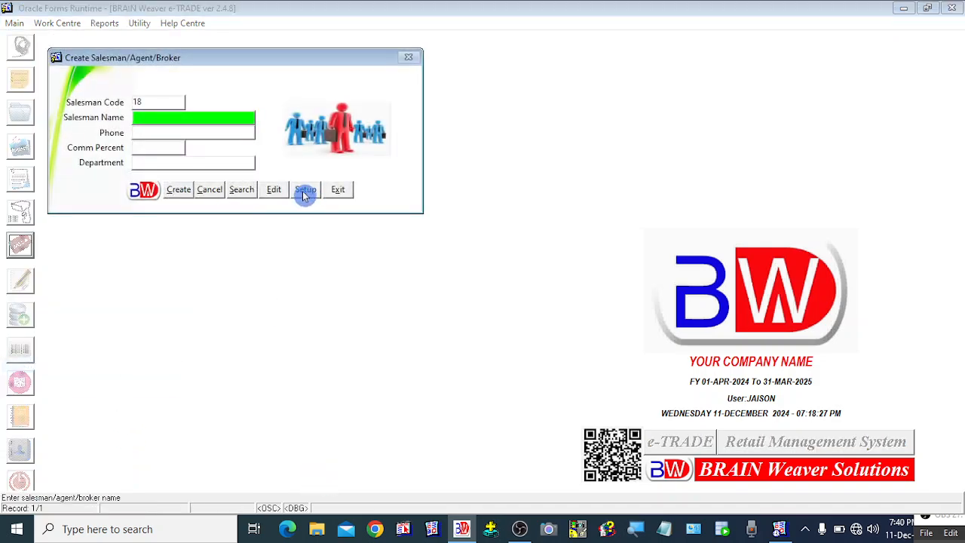
click(305, 191)
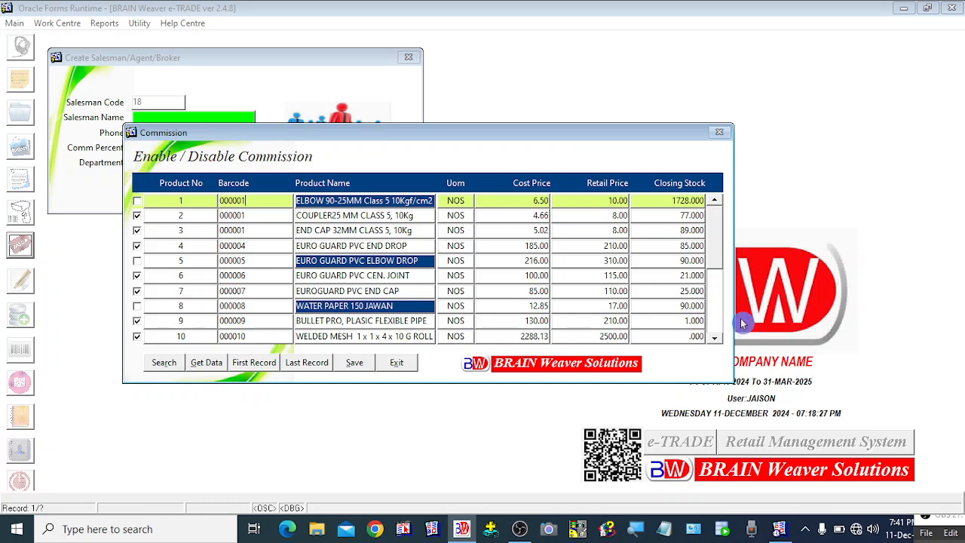
Step: Search the commission list for %JEAN% to show six MENS JEANS products, then exit both setup windows
click(713, 338)
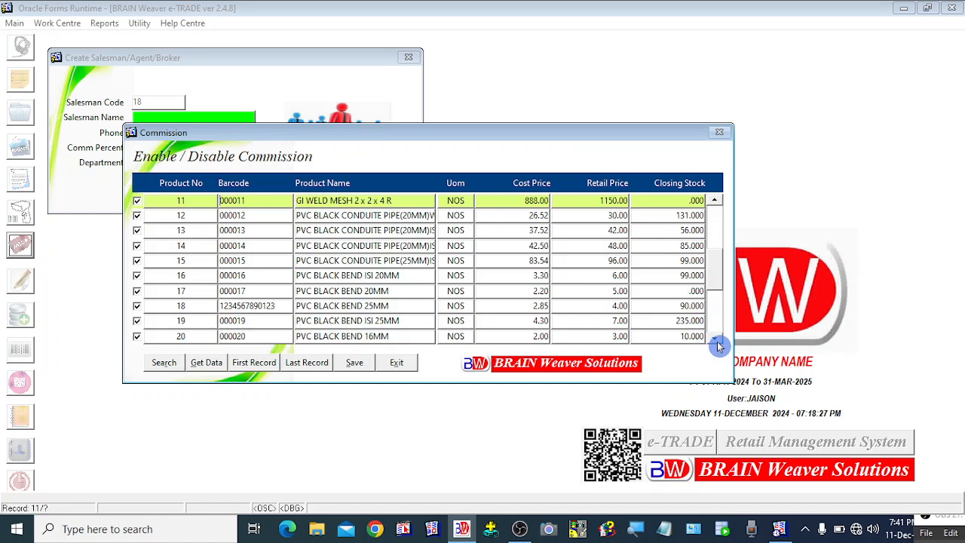
click(159, 362)
click(333, 201)
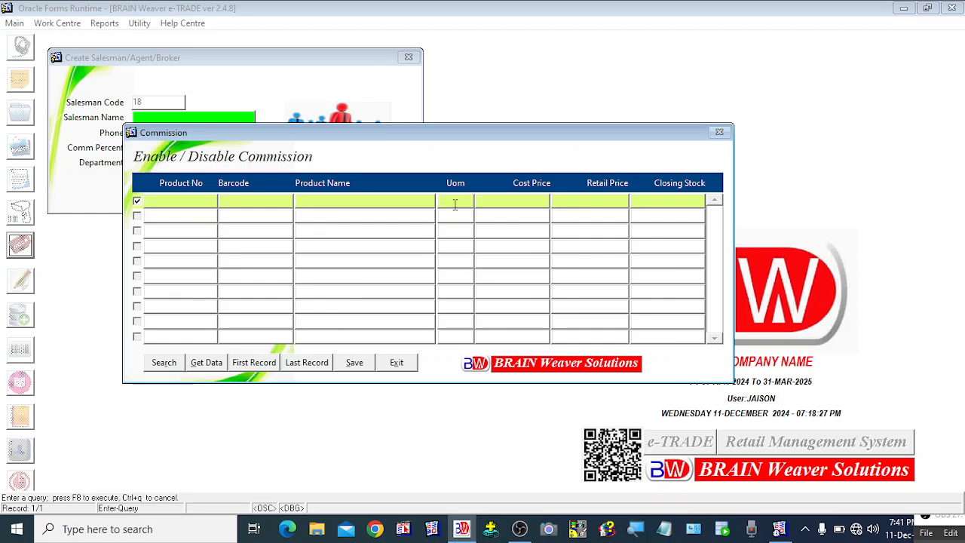
text(%JEAN%)
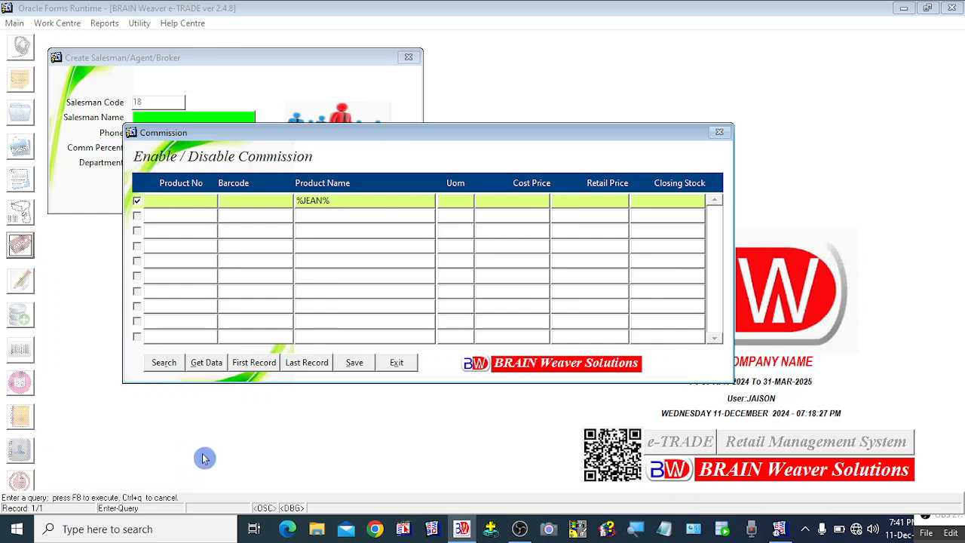
click(208, 368)
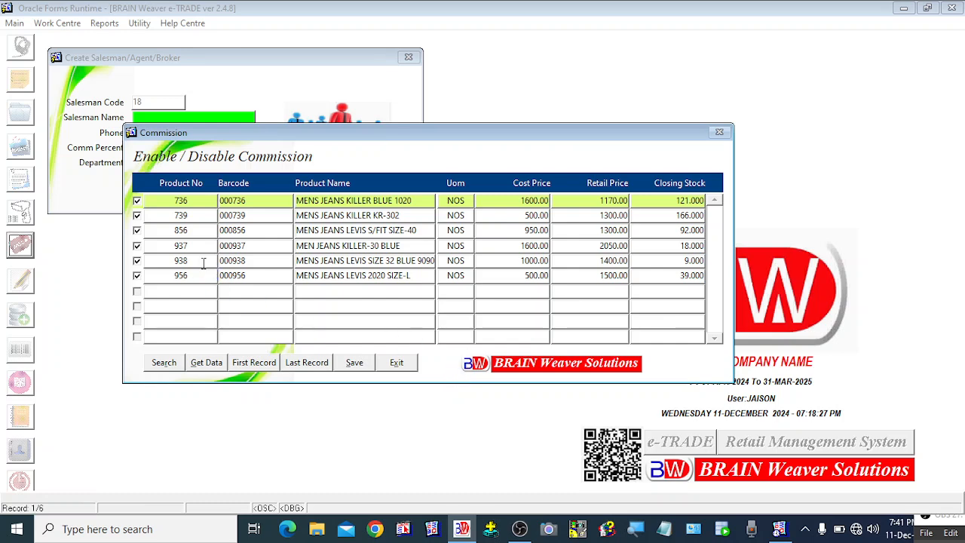
click(365, 215)
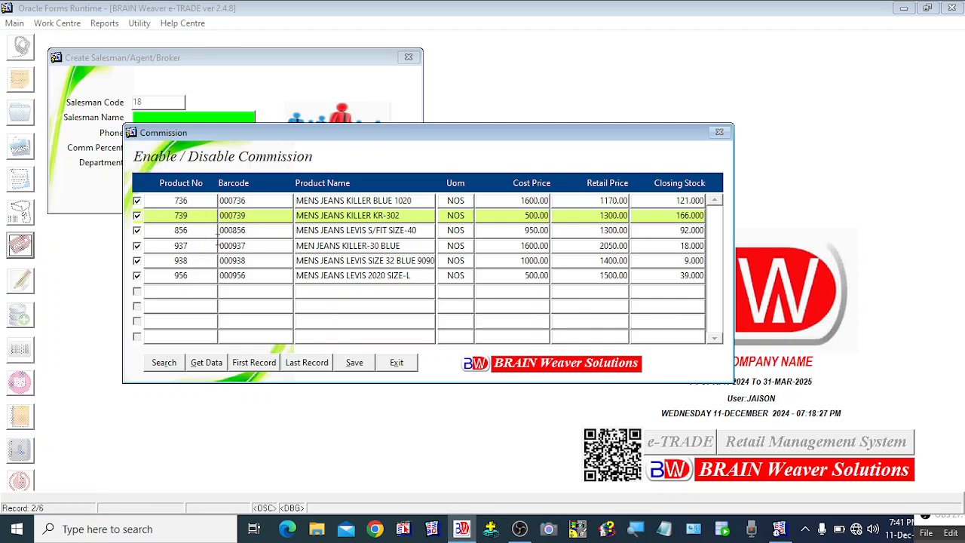
click(398, 364)
click(346, 193)
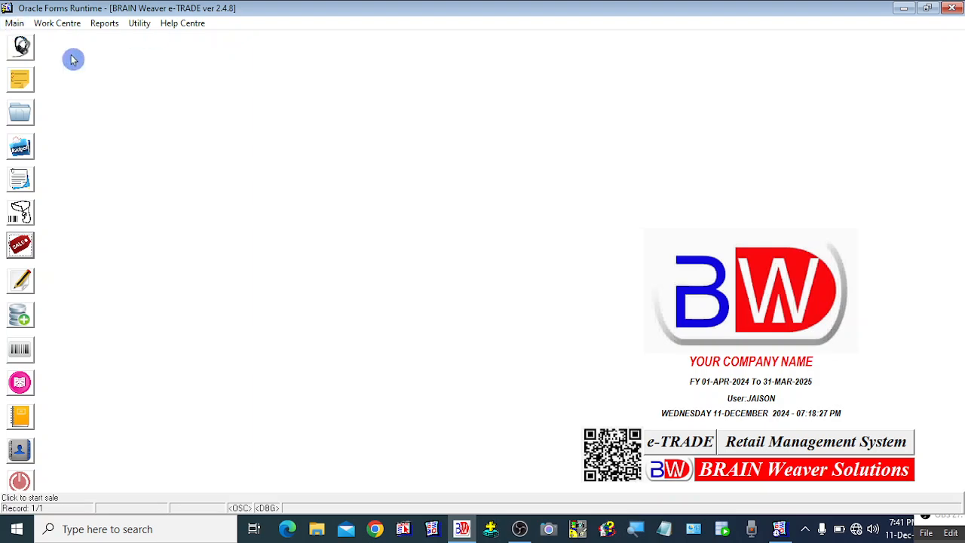
Step: Start a new sales invoice, bill 230679, and pick its customer from the list
click(31, 258)
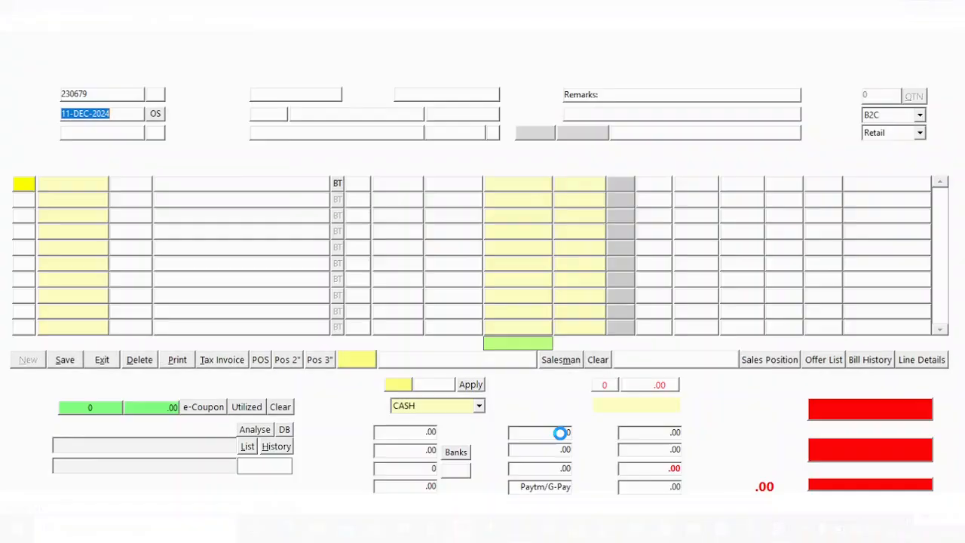
key(Return)
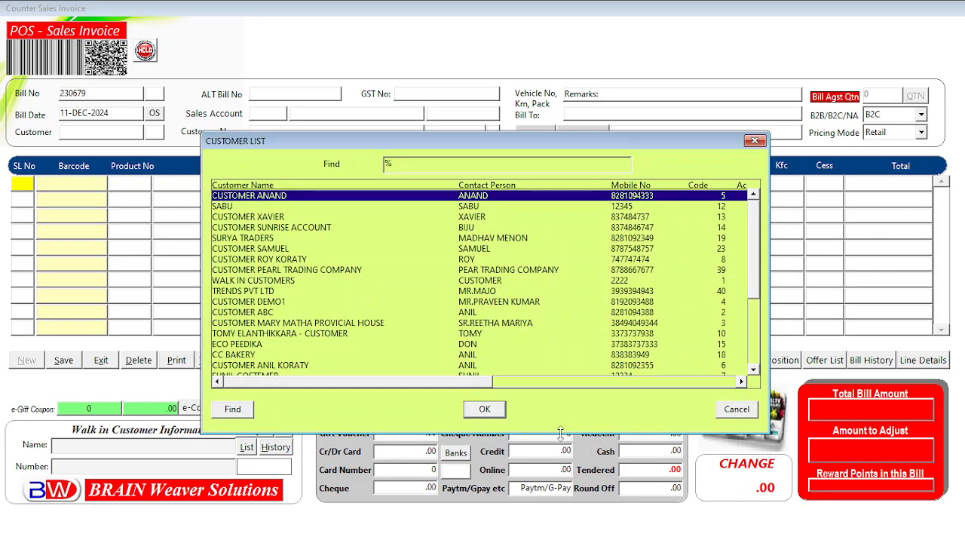
key(Return)
key(Return)
key(Return)
key(Return)
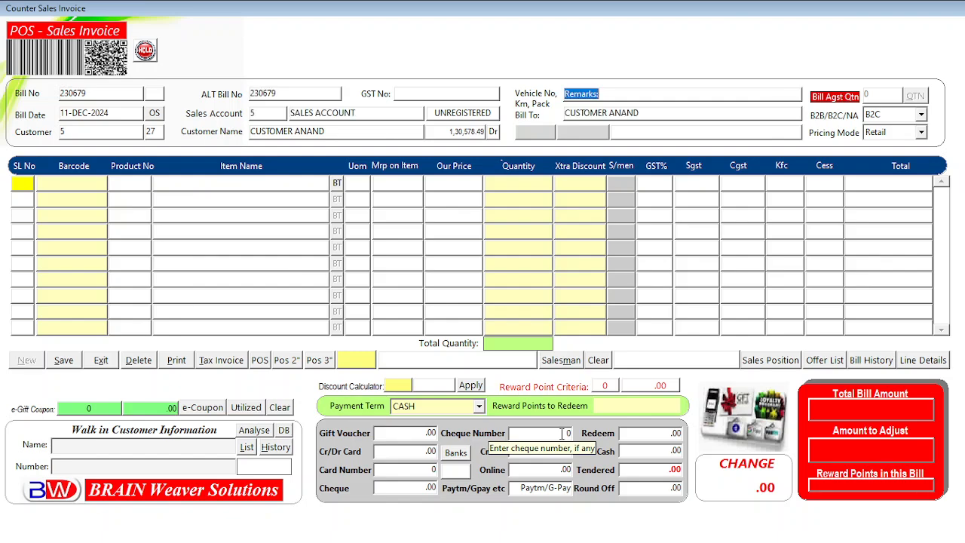
key(Return)
key(Return)
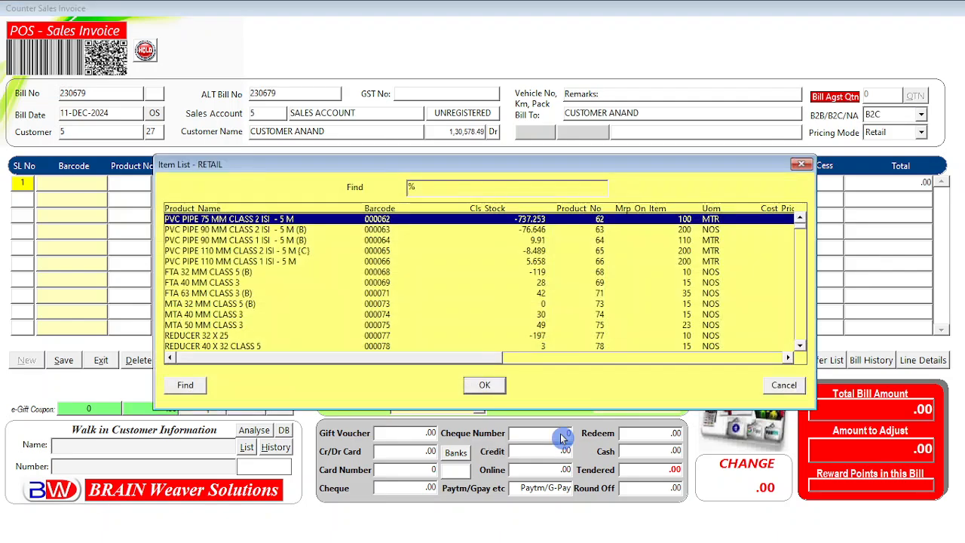
Step: Add 50 of ELBOW 90-25MM Class 5 10Kgf/cm2 with zero extra discount
text(elBOW)
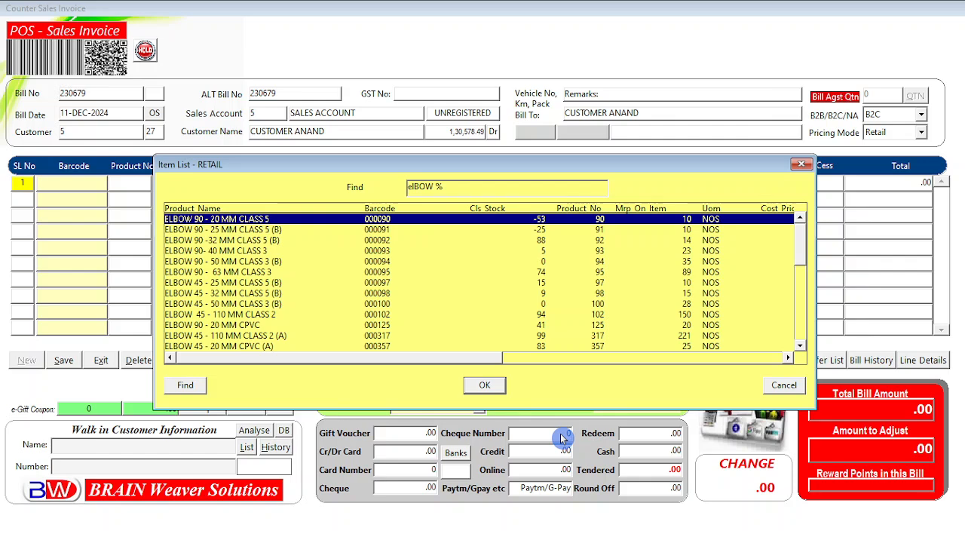
key(Down)
key(Down)
key(Down)
key(Down)
key(Down)
key(Down)
key(Down)
key(Down)
key(Down)
key(Down)
key(Down)
key(Down)
key(Down)
key(Down)
key(Down)
key(Down)
key(Down)
key(Down)
key(Down)
key(Down)
key(Down)
key(Down)
key(Down)
key(Down)
key(Down)
key(Down)
key(Down)
key(Down)
key(Down)
key(Down)
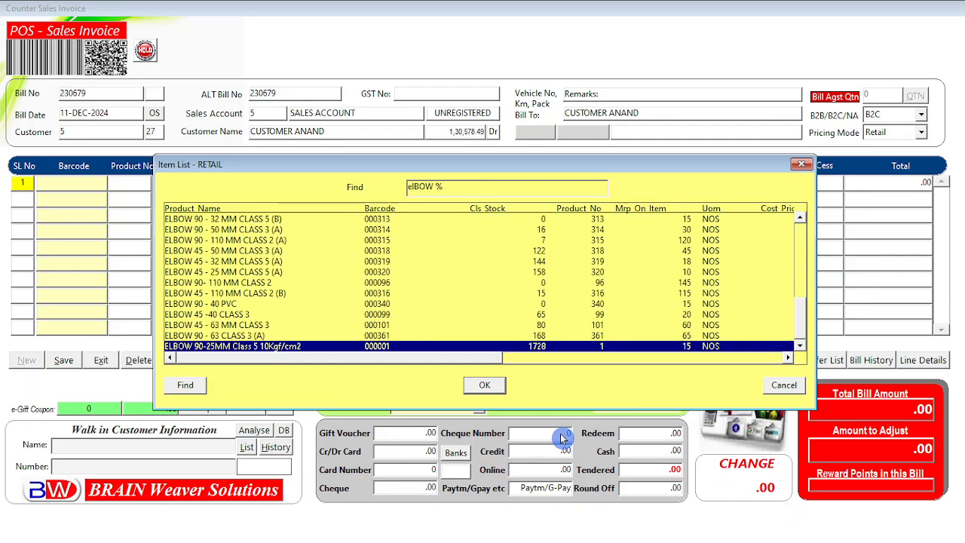
key(Return)
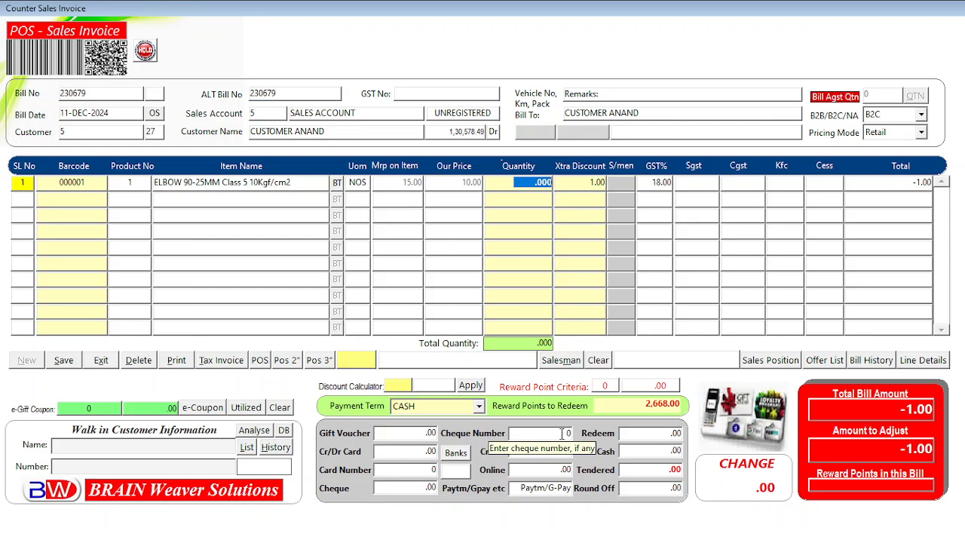
text(1)
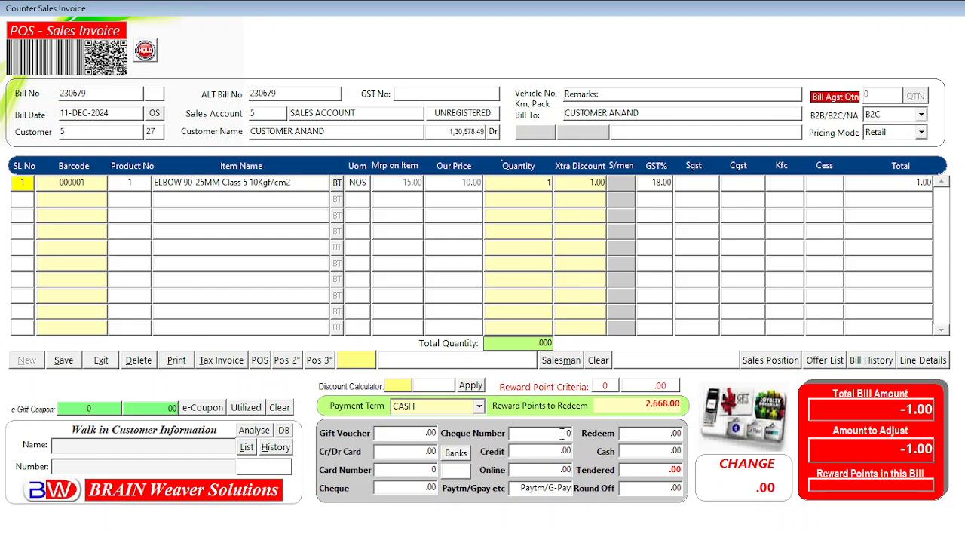
text(50)
key(Return)
key(BackSpace)
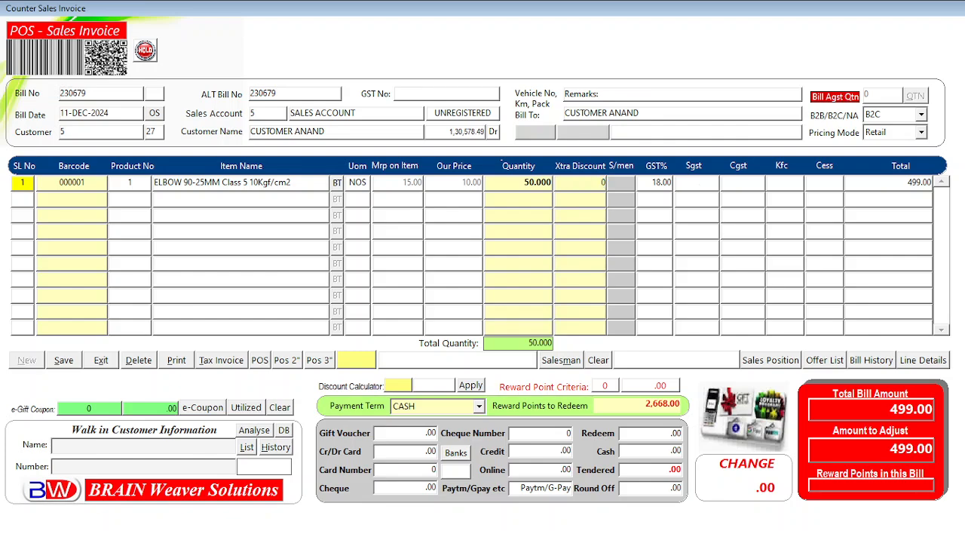
key(Return)
key(Return)
key(Return)
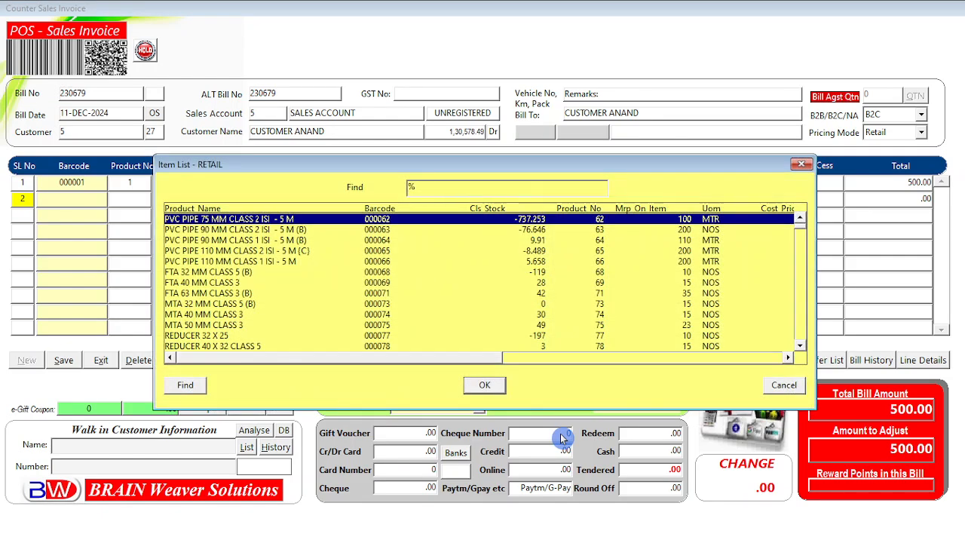
Step: Add 1 MEN JEANS KILLER-30 BLUE with zero discount, bringing the total to 2,550.00
text(men JEANS KILLER-30 BLUE)
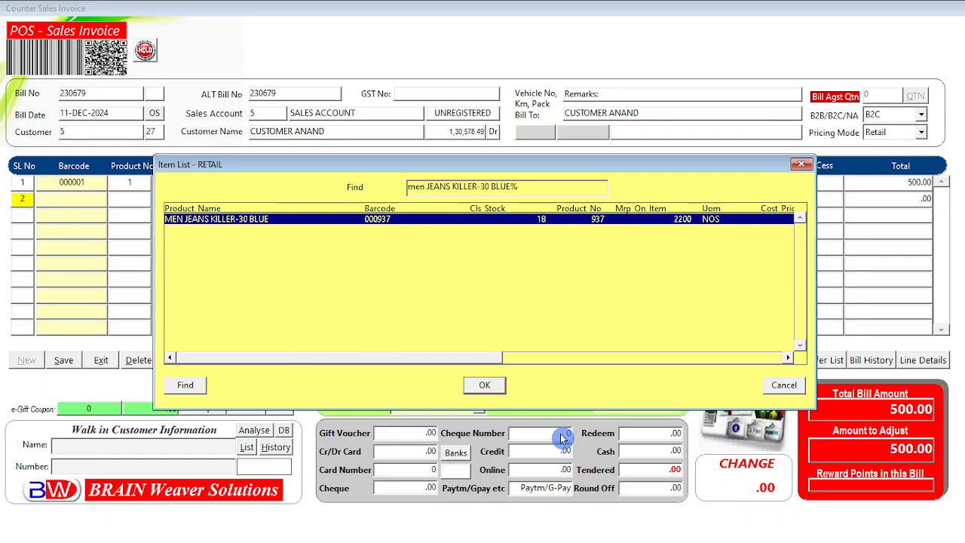
key(Return)
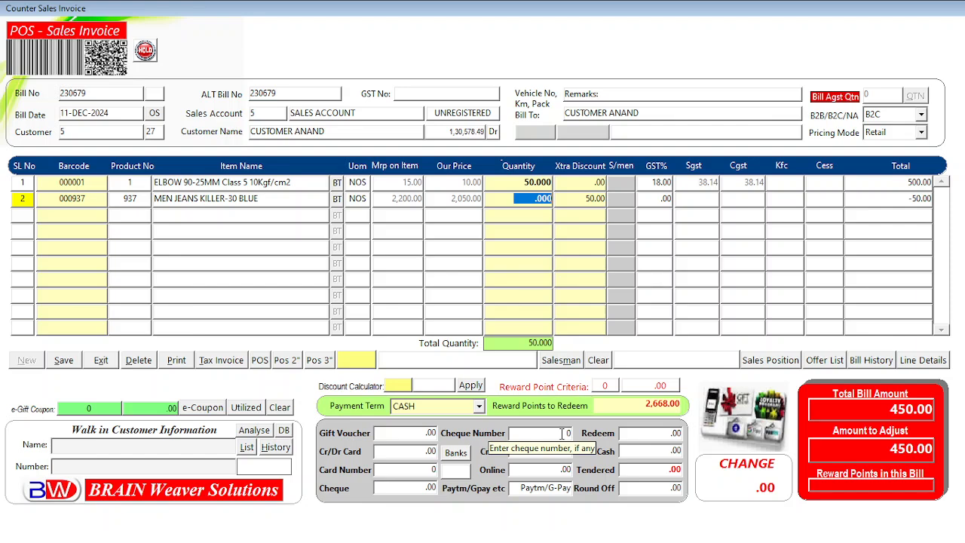
text(1)
key(Return)
text(0)
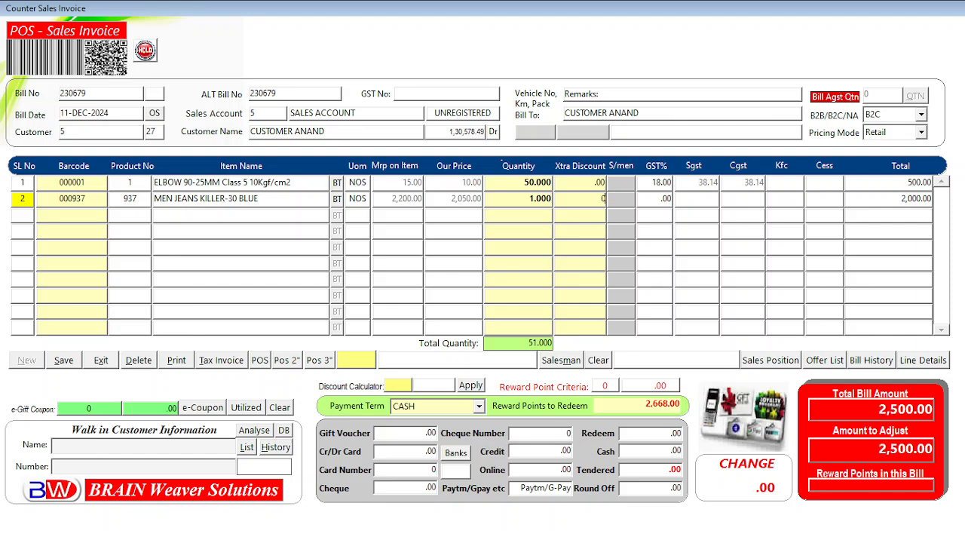
key(Return)
Step: Credit the MEN JEANS KILLER-30 BLUE line to salesman code 17
click(622, 198)
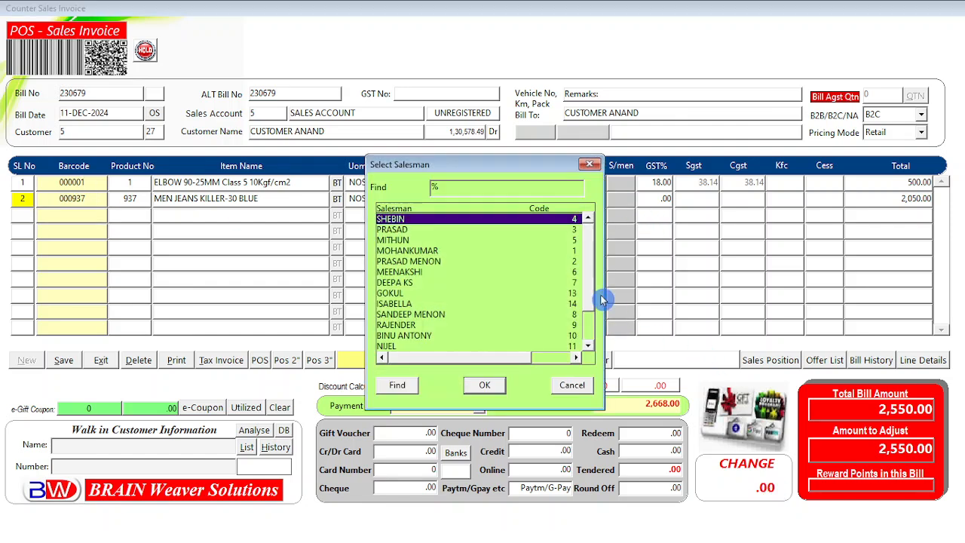
scroll(595, 336, down, 2)
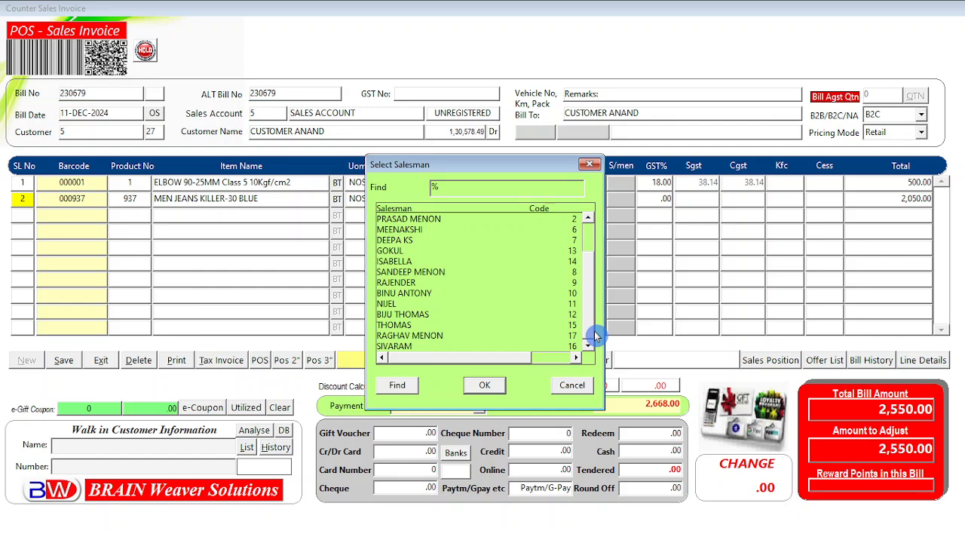
click(411, 334)
click(486, 387)
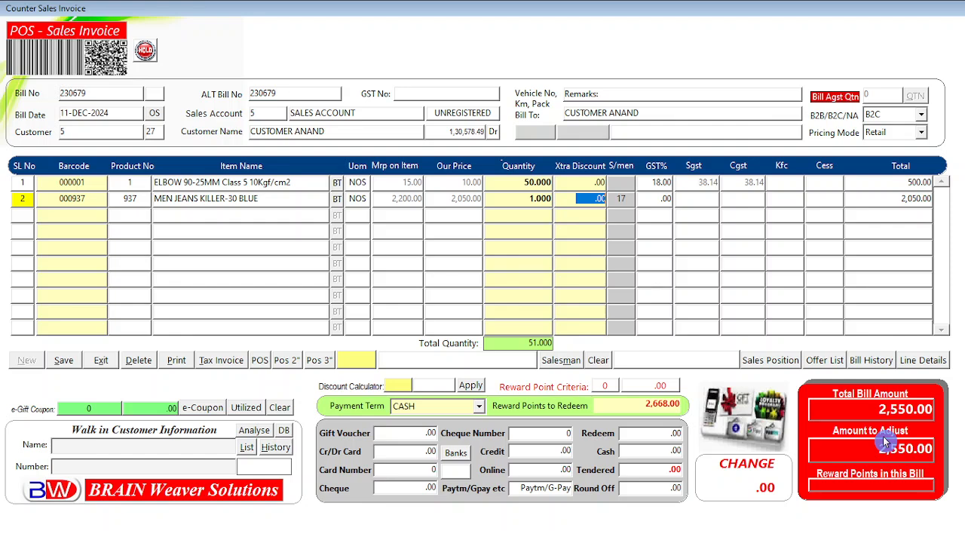
key(Return)
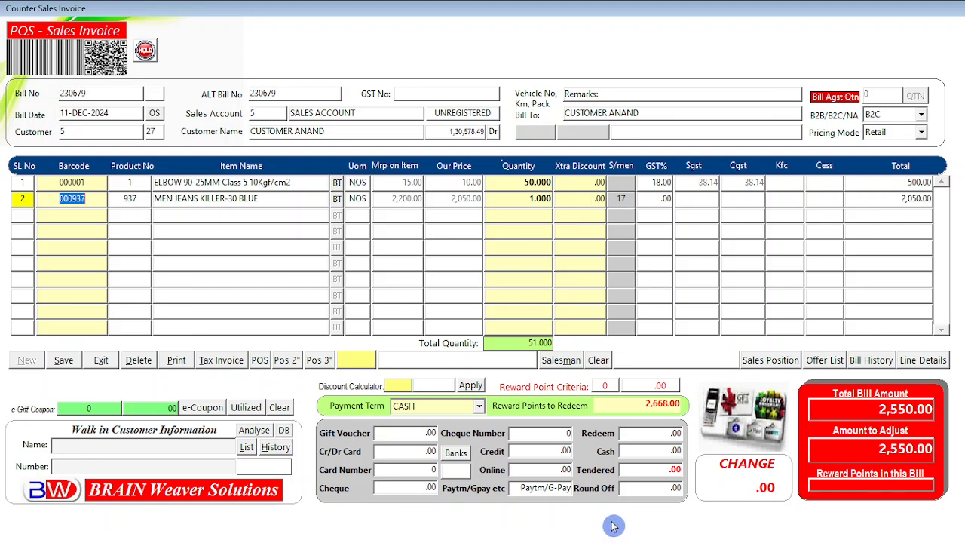
Step: Cancel the salesman lookup on the jeans line so its salesman code resets to 0
click(569, 368)
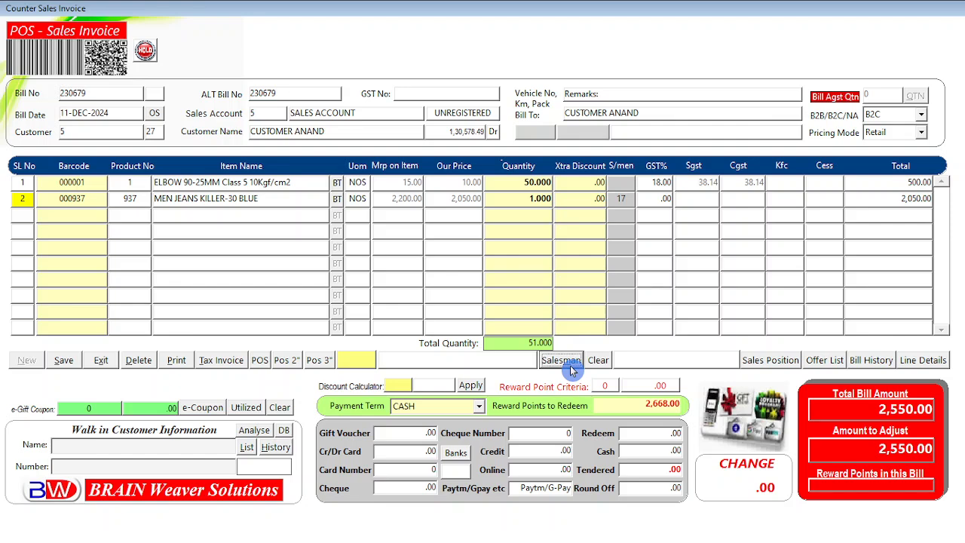
click(573, 369)
click(619, 198)
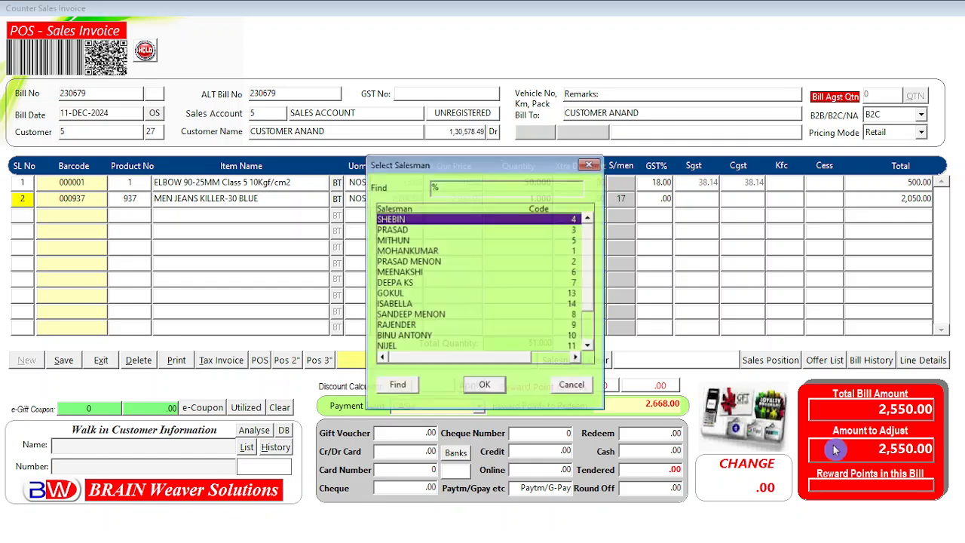
click(578, 388)
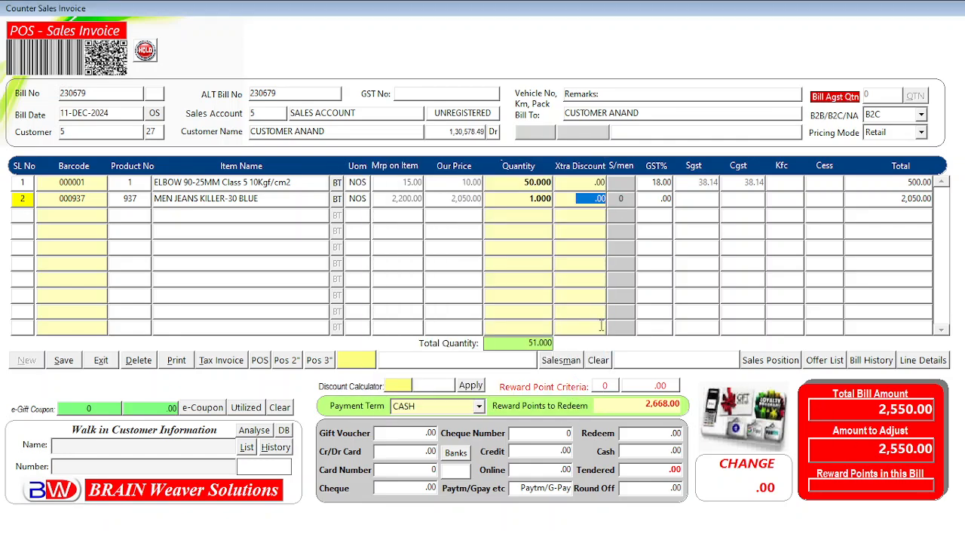
click(622, 198)
click(623, 198)
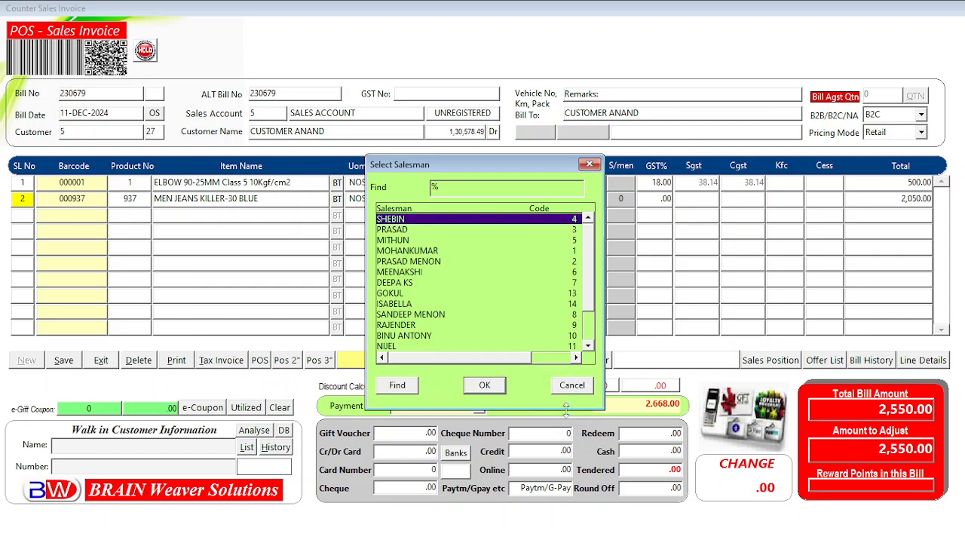
click(572, 386)
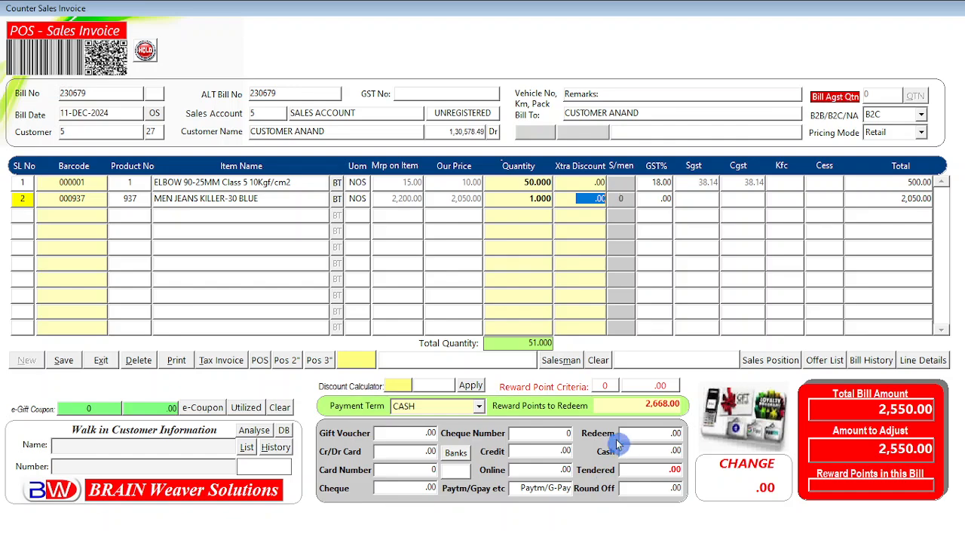
click(565, 362)
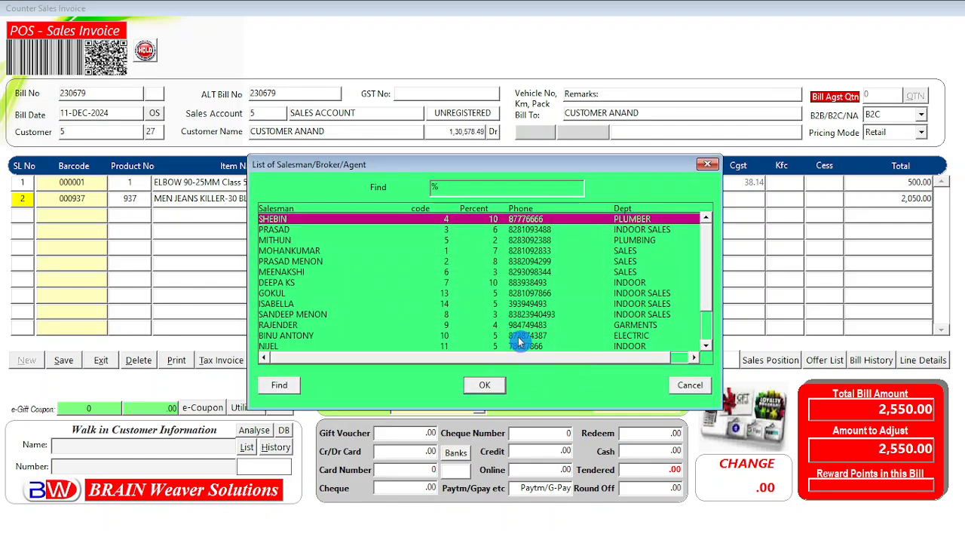
drag(539, 167, 528, 149)
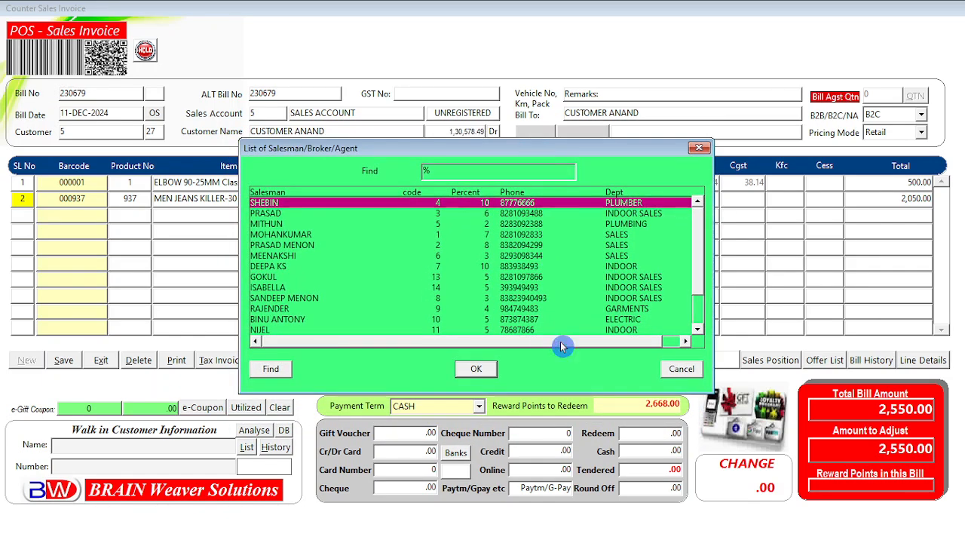
drag(593, 148, 436, 88)
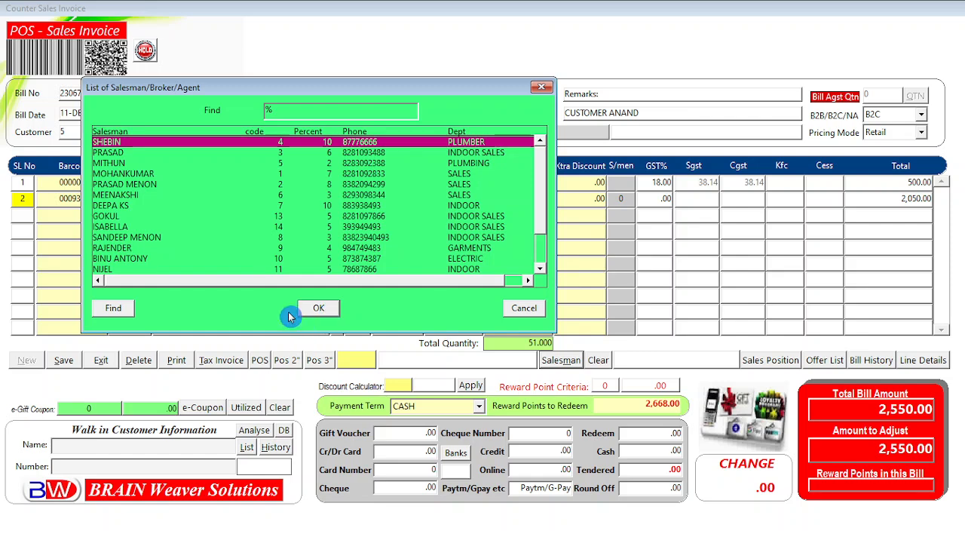
click(314, 317)
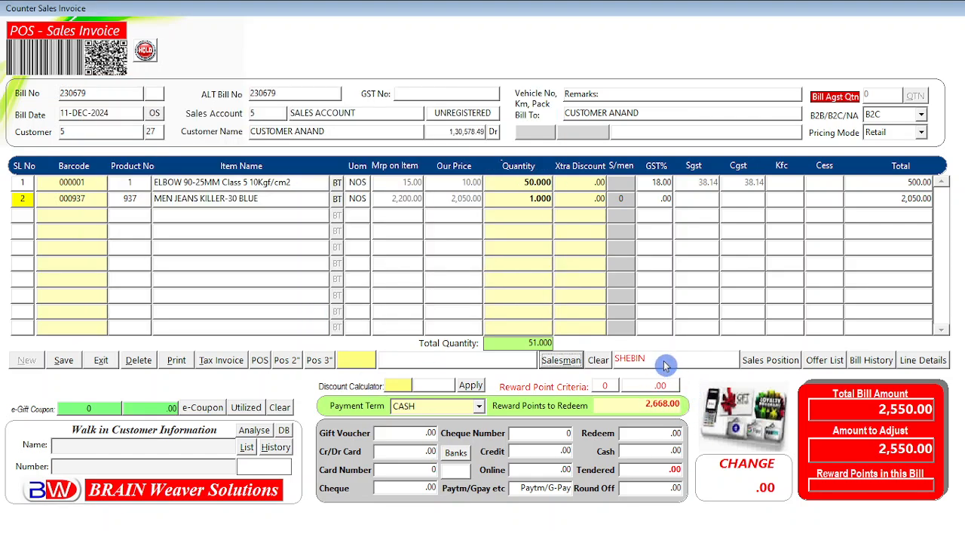
click(622, 197)
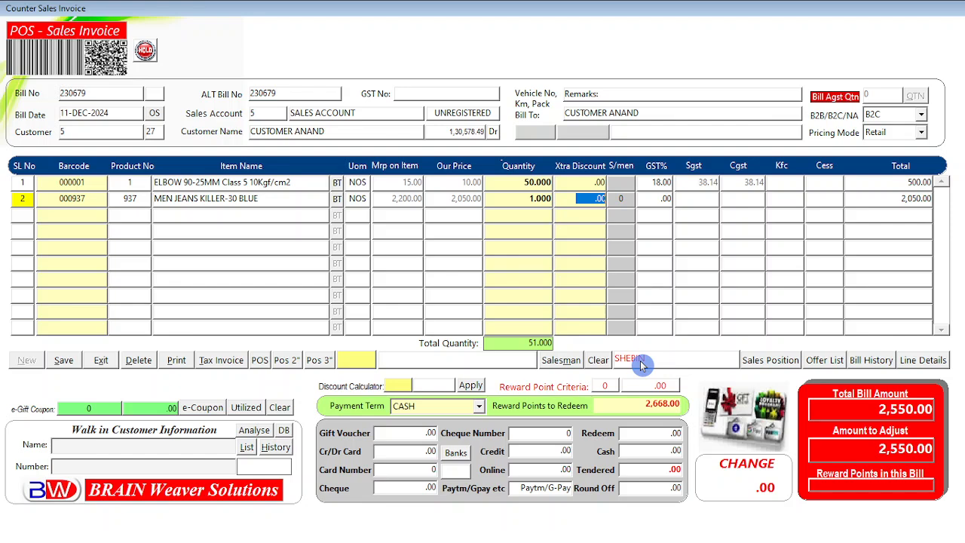
click(599, 362)
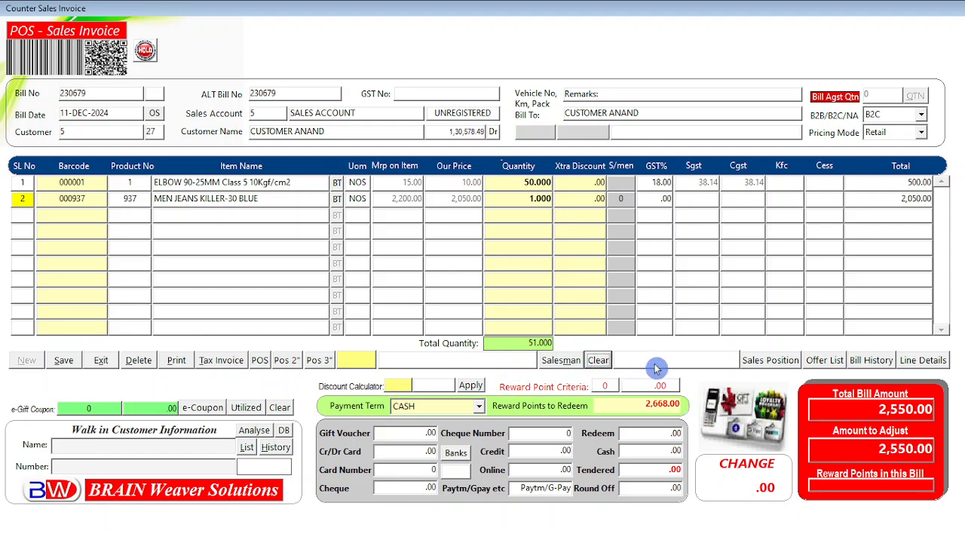
Step: Put salesman code 17 back on the MEN JEANS KILLER-30 BLUE line
double_click(622, 199)
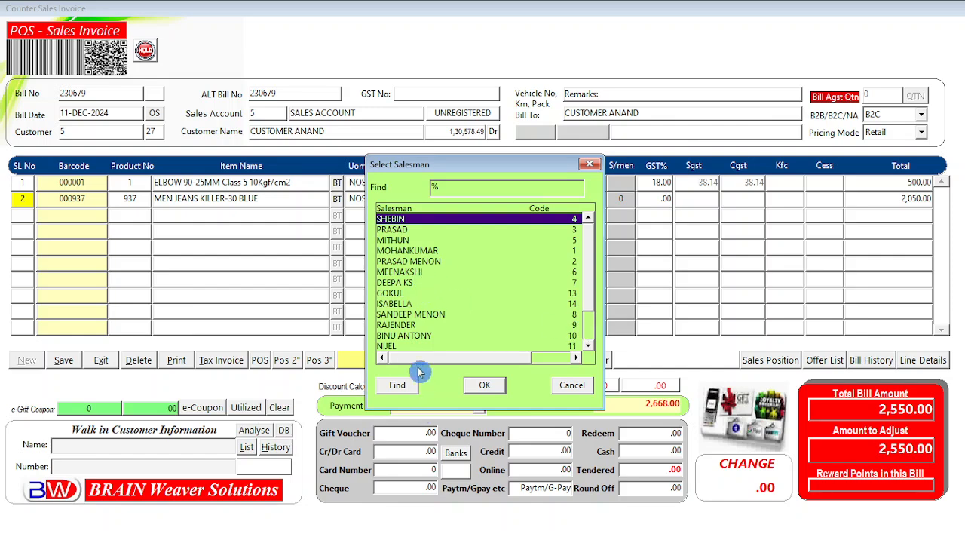
scroll(592, 341, down, 2)
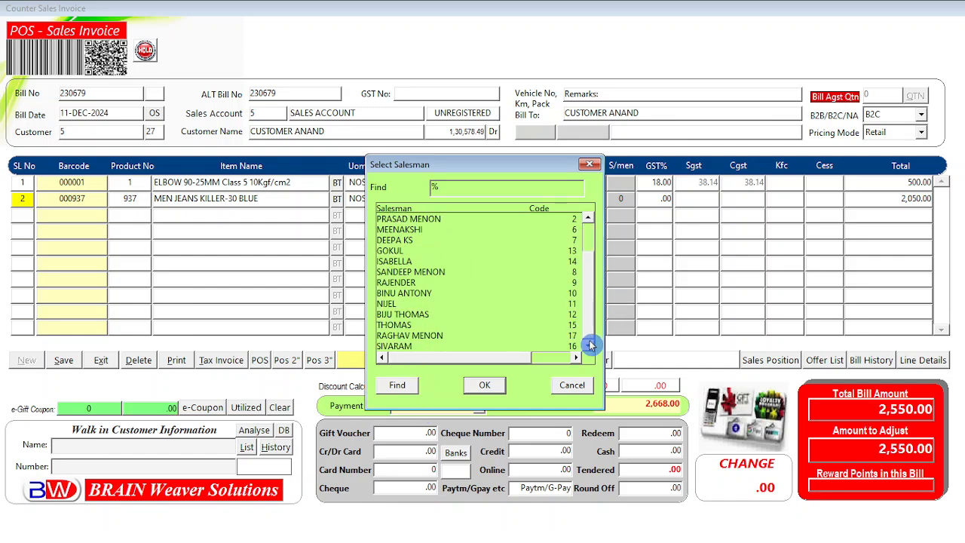
double_click(429, 338)
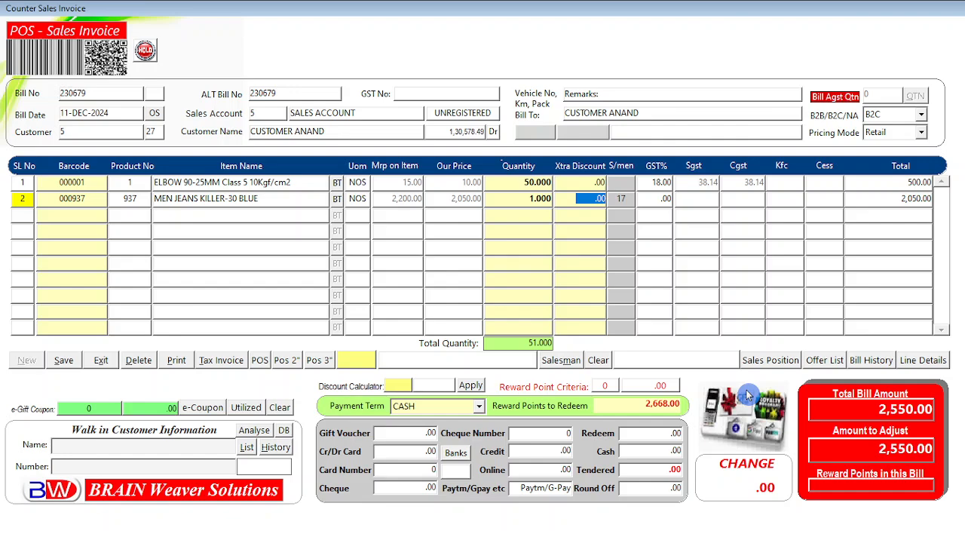
key(Return)
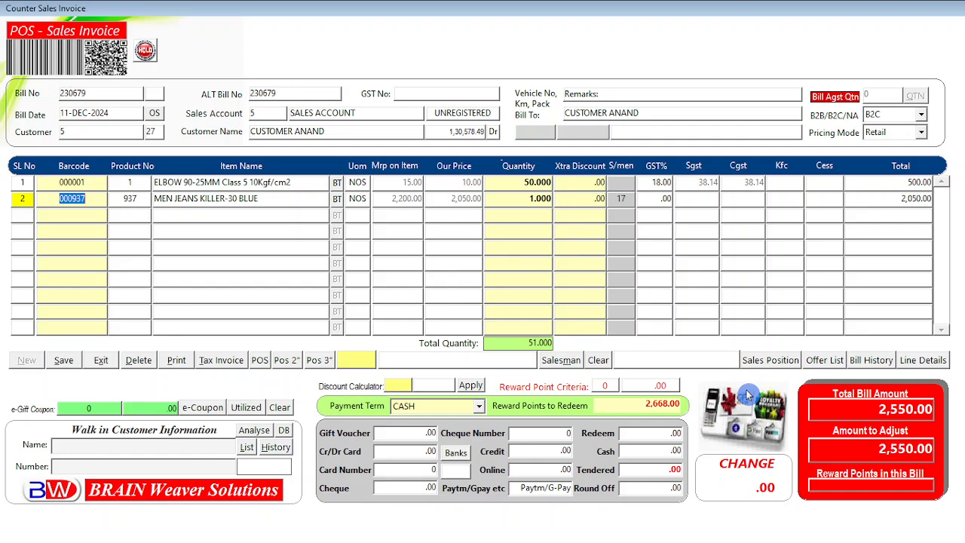
key(Return)
Step: Add 2 of MENS SHIRT OTTO 3030 SIZE-L as bill line 3 with no extra discount
text(me%)
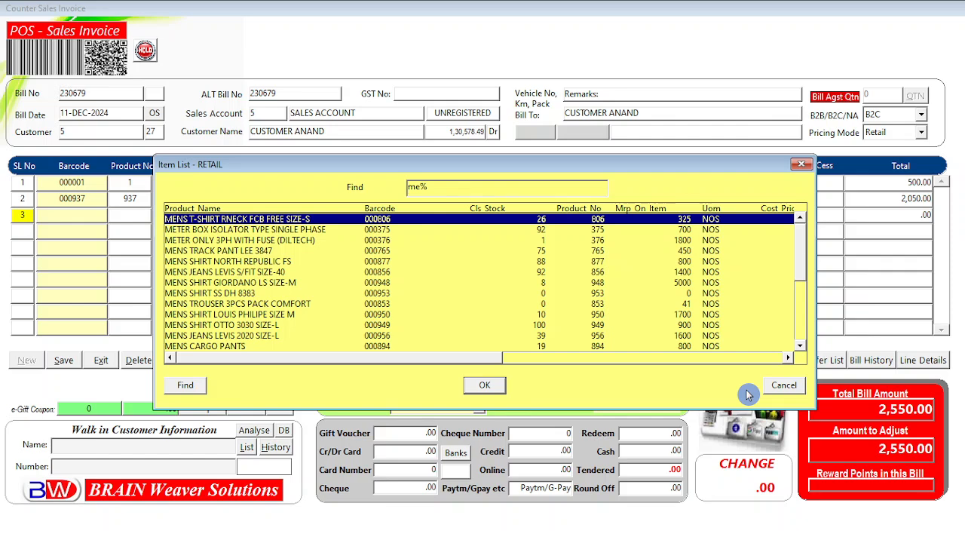
key(Down)
key(Down)
key(Down)
key(Down)
key(Down)
key(Down)
key(Down)
key(Down)
key(Down)
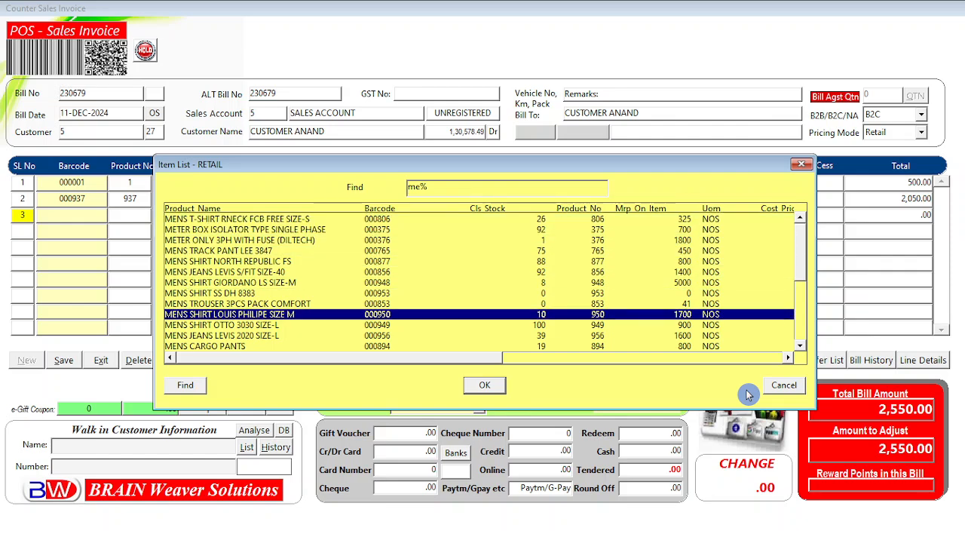
key(Down)
key(Return)
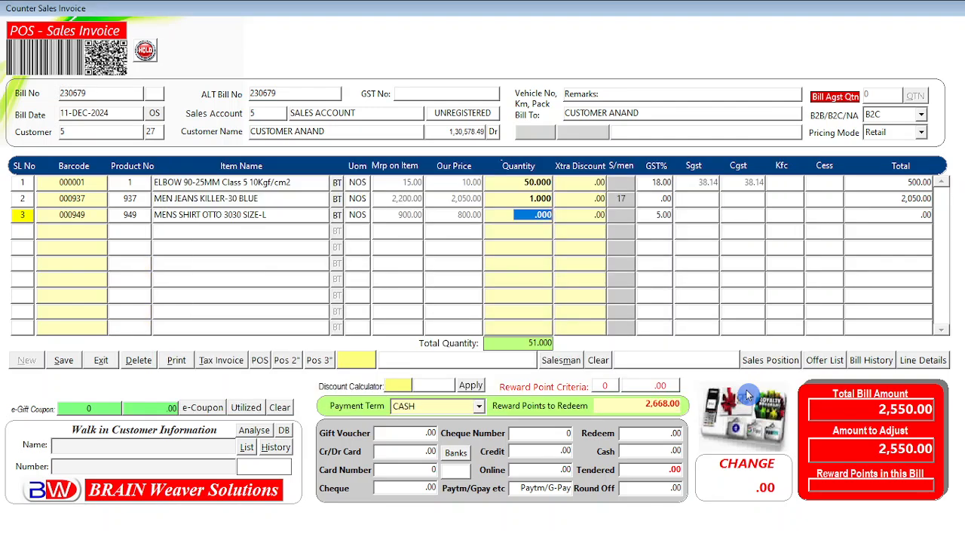
text(2)
key(Return)
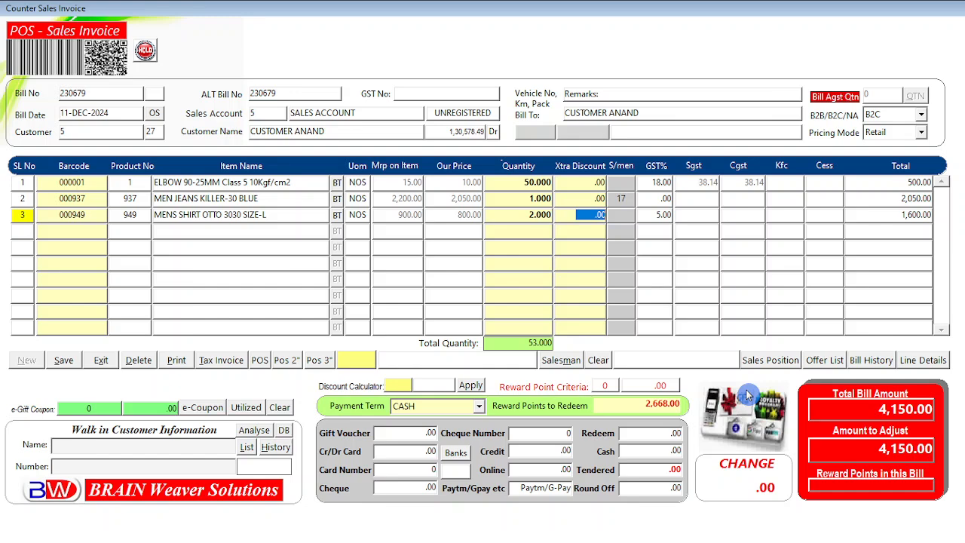
key(Return)
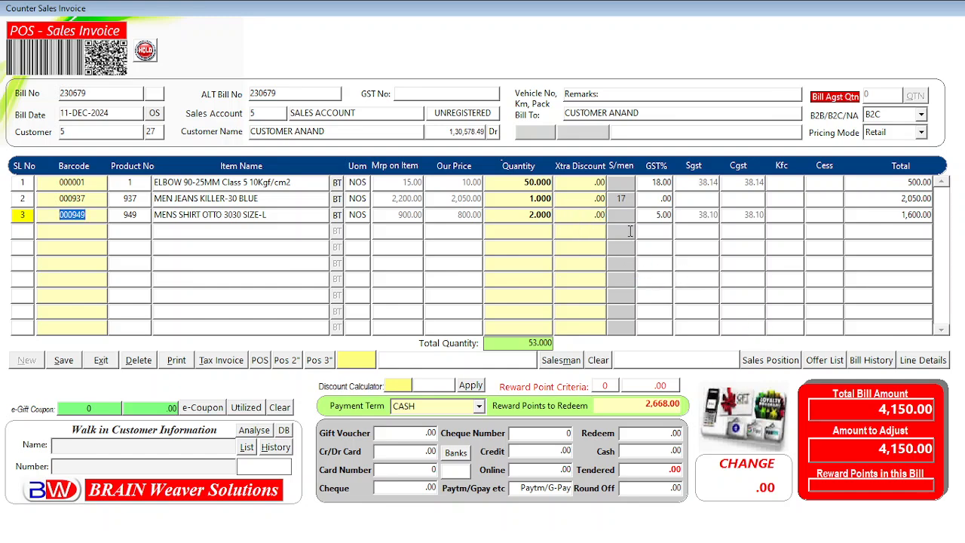
Step: Credit the shirt line to salesman code 4
click(628, 214)
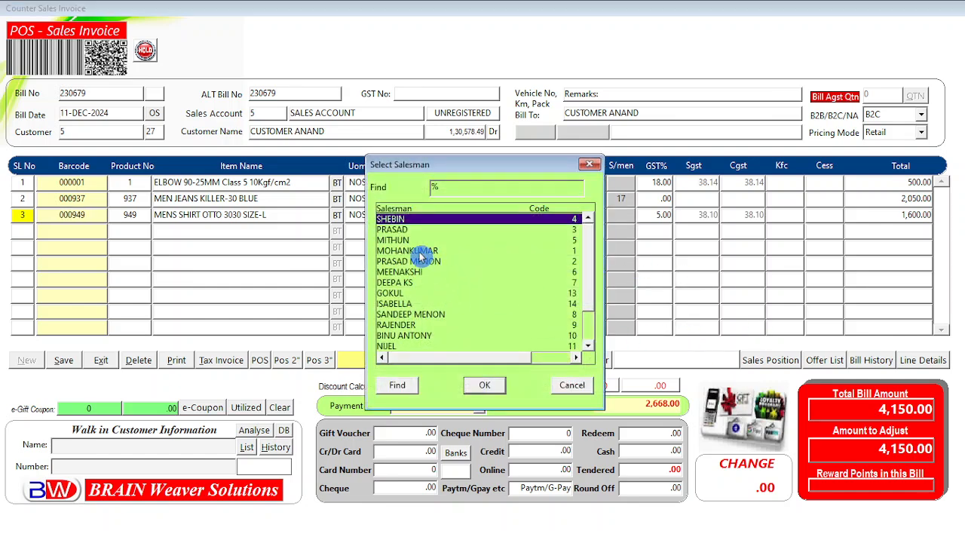
click(484, 385)
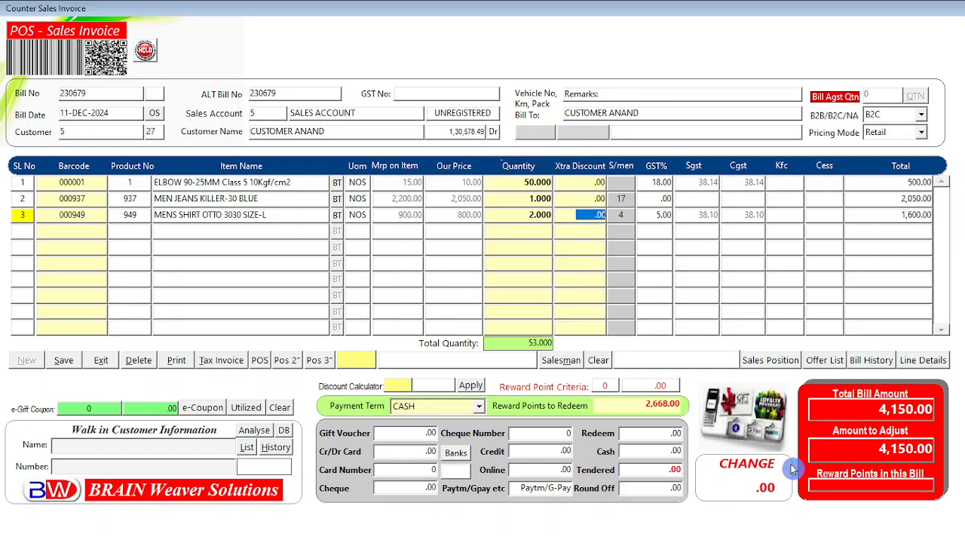
key(Tab)
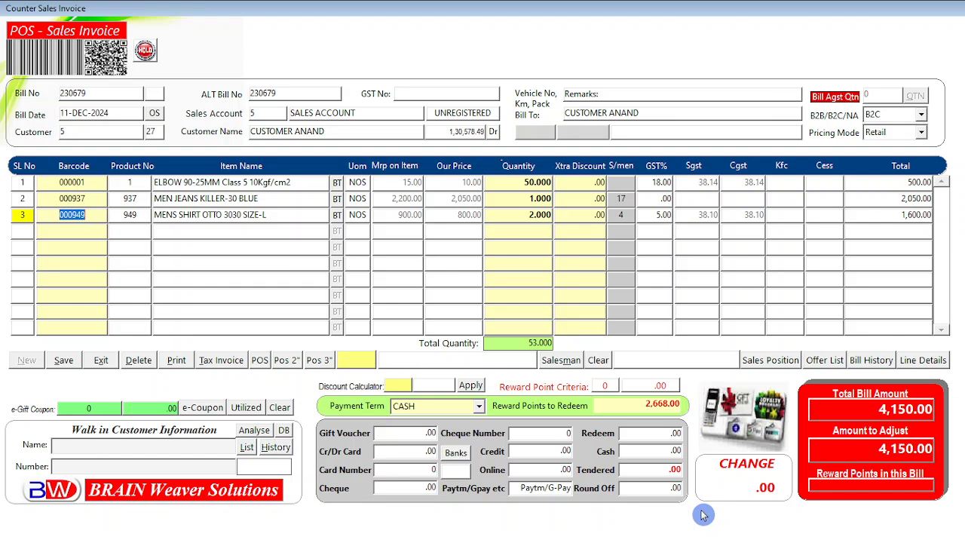
Step: Take the 4,150.00 bill as cash, tender 4,500.00 for 350.00 change, and save it
key(ctrl+Page_Down)
key(Return)
key(Return)
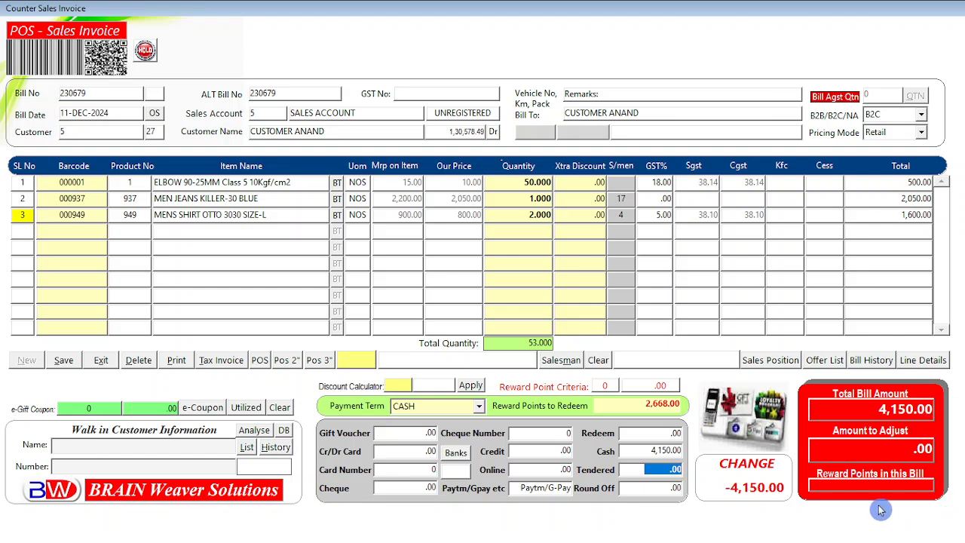
text(4500)
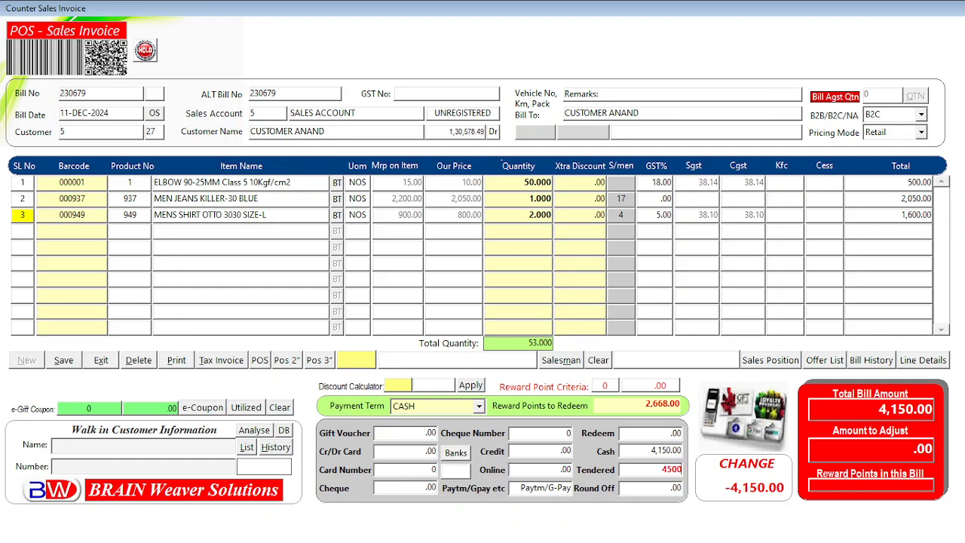
key(Return)
key(Return)
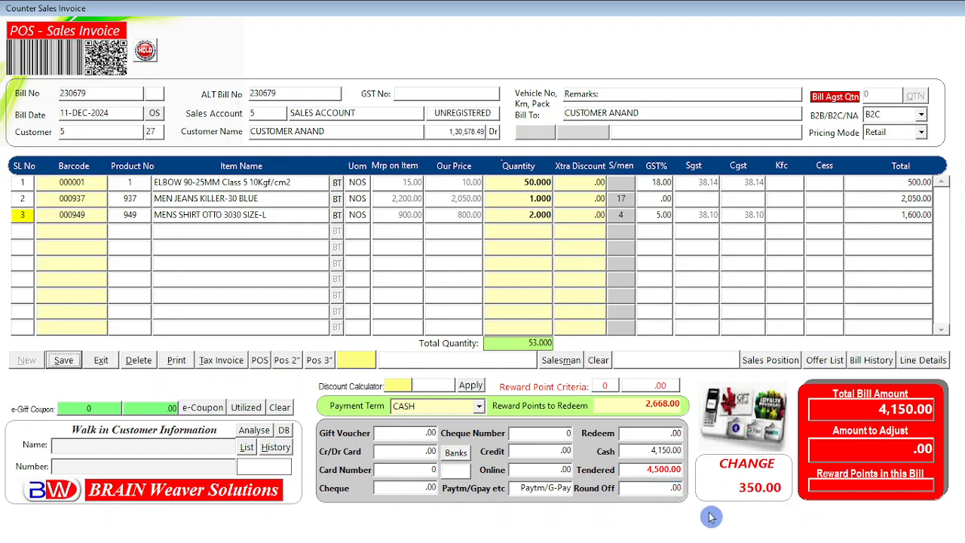
key(Return)
key(Return)
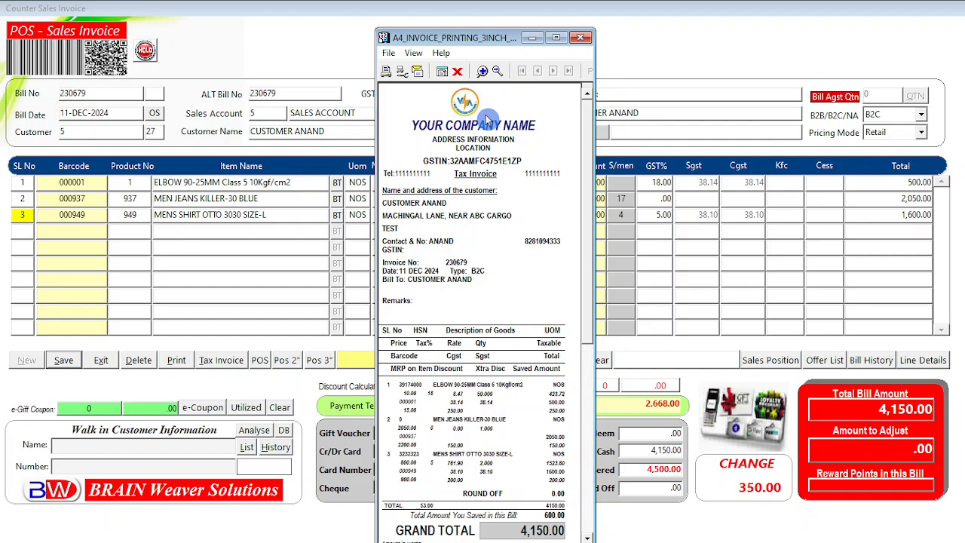
click(456, 70)
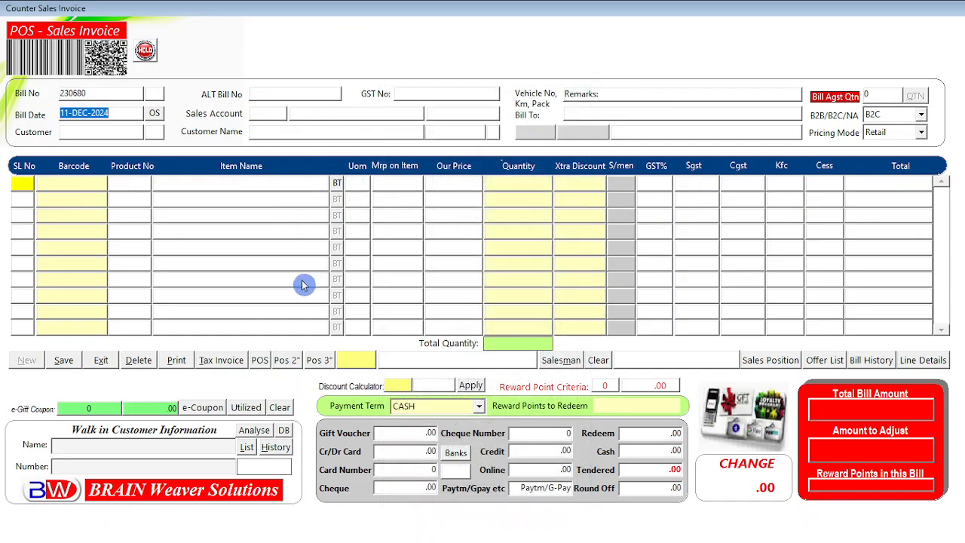
Step: Close the sales invoice and open Reports > Salesman Commission
click(99, 364)
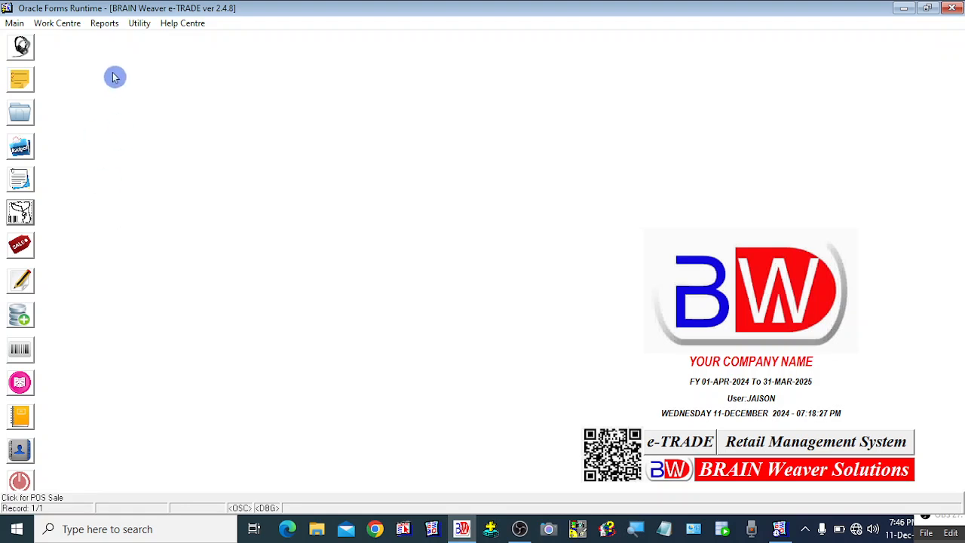
click(107, 25)
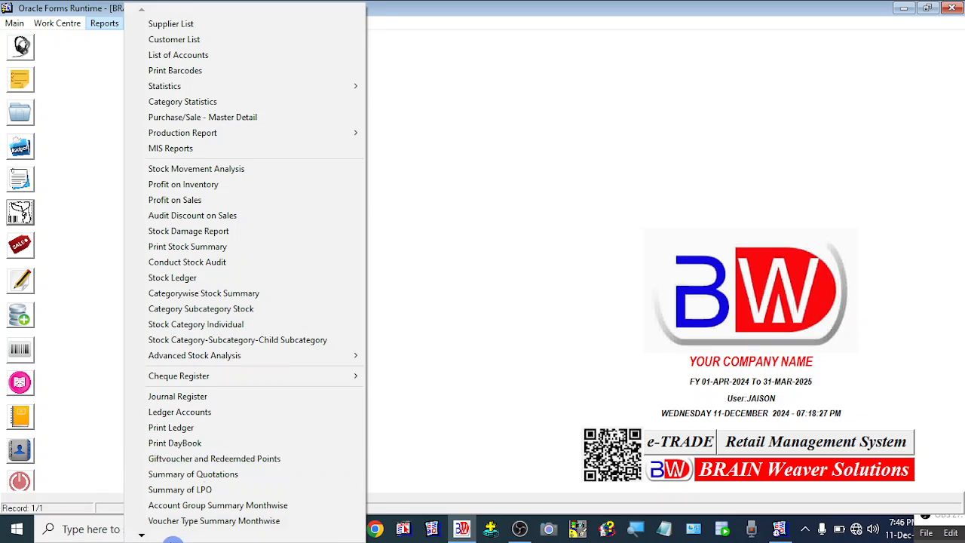
mouse_move(141, 539)
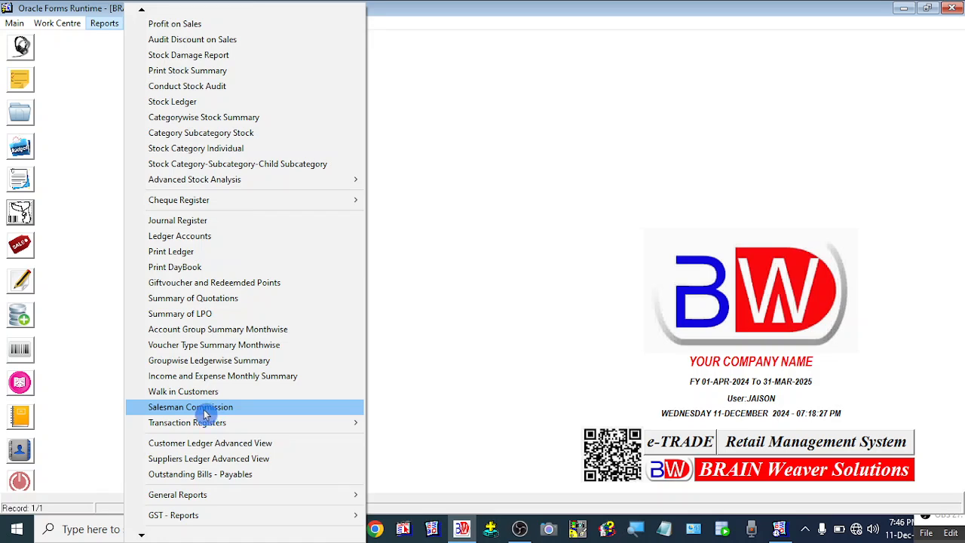
click(205, 413)
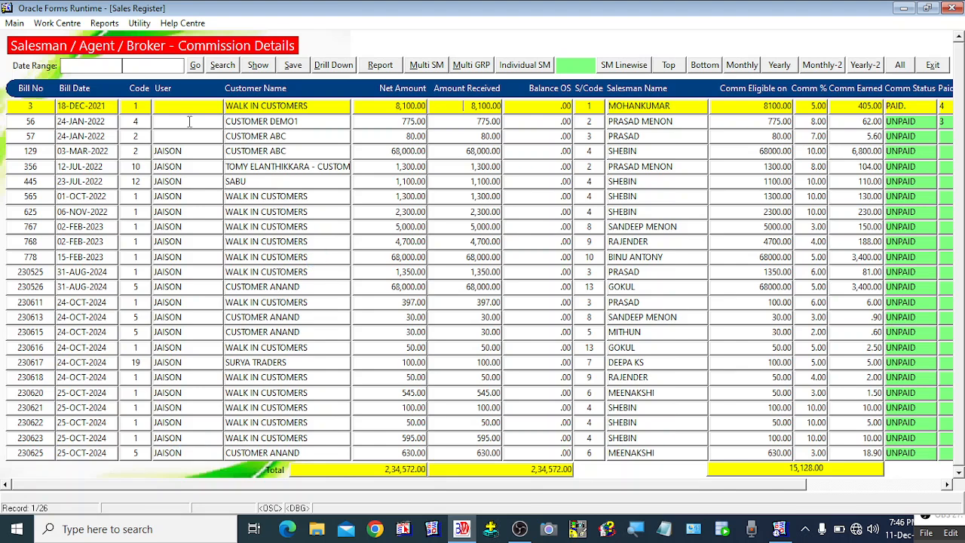
Step: Set the date range to 11-DEC-2024 through 11-DEC-2024 and preview the All commission report
click(97, 66)
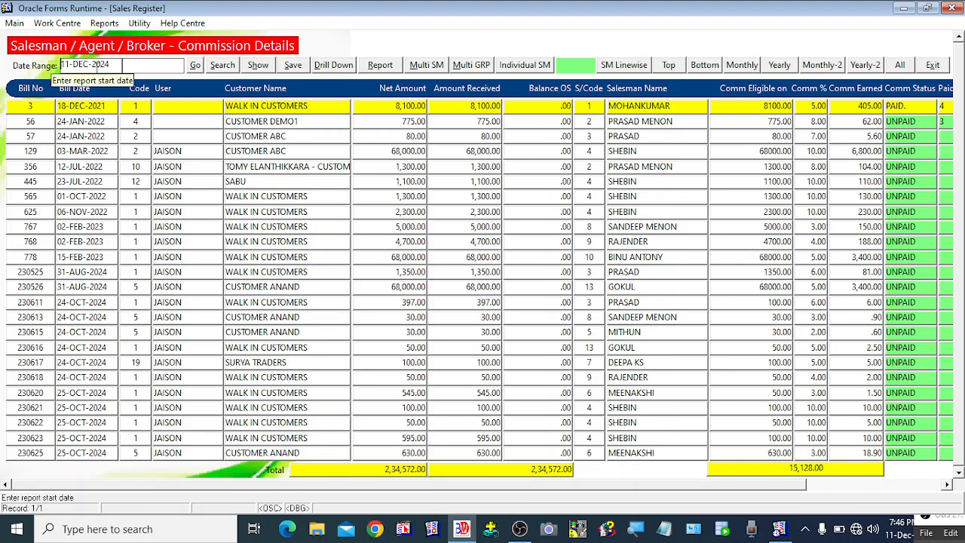
click(143, 65)
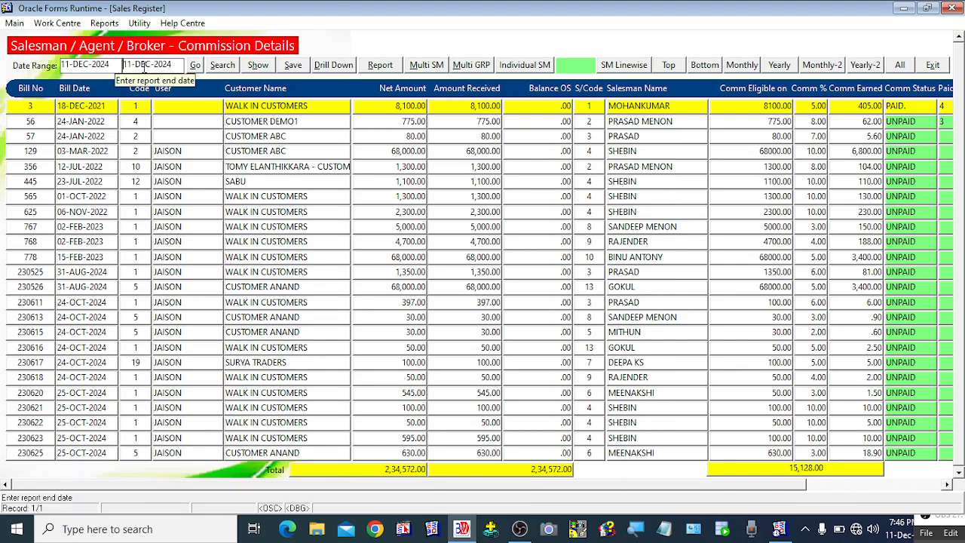
click(64, 66)
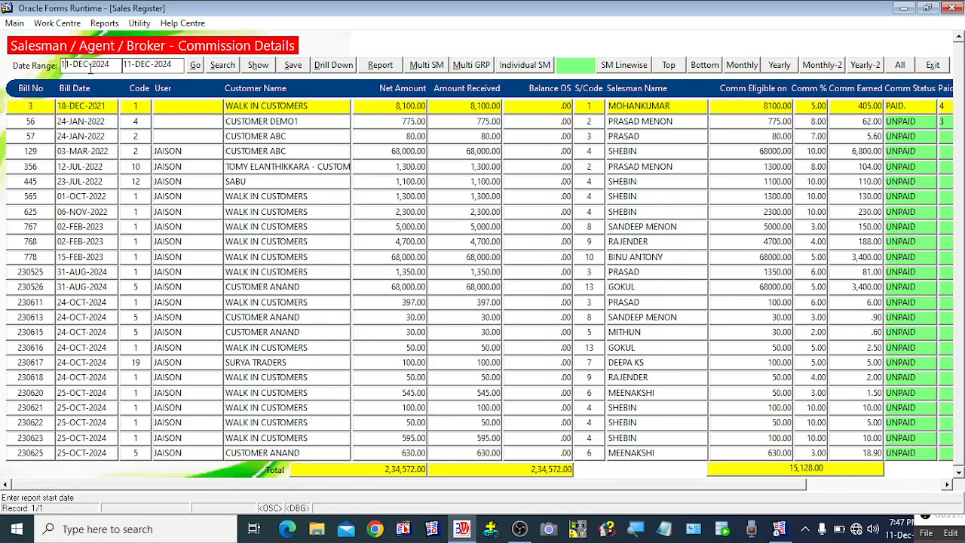
click(159, 65)
click(901, 67)
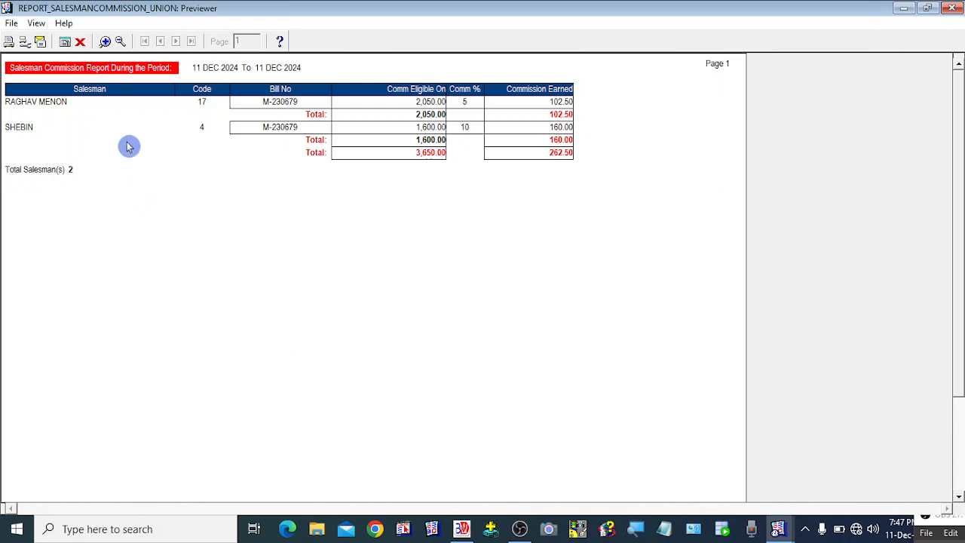
Step: Zoom into the preview to read bill M-230679's code 17 and 4 rows (2,050.00 and 1,600.00)
click(106, 43)
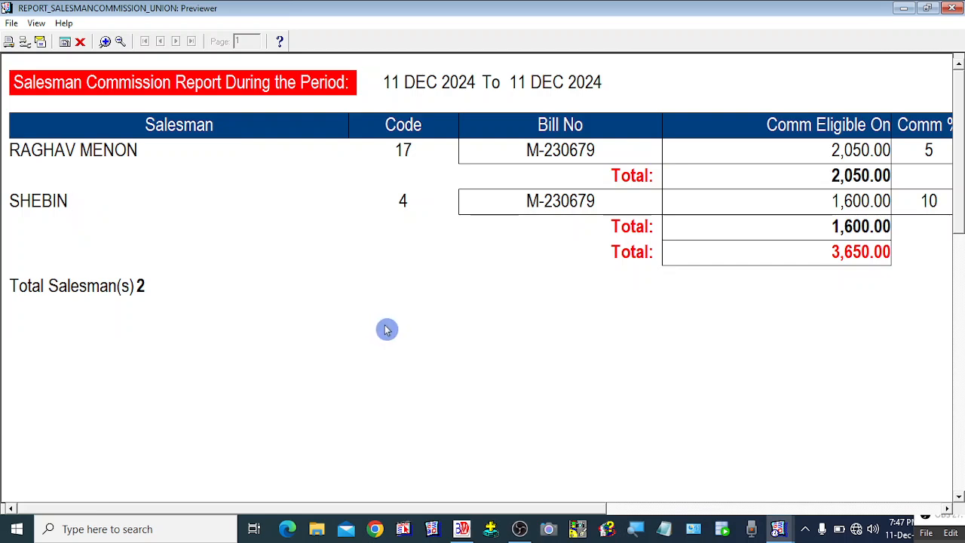
click(122, 42)
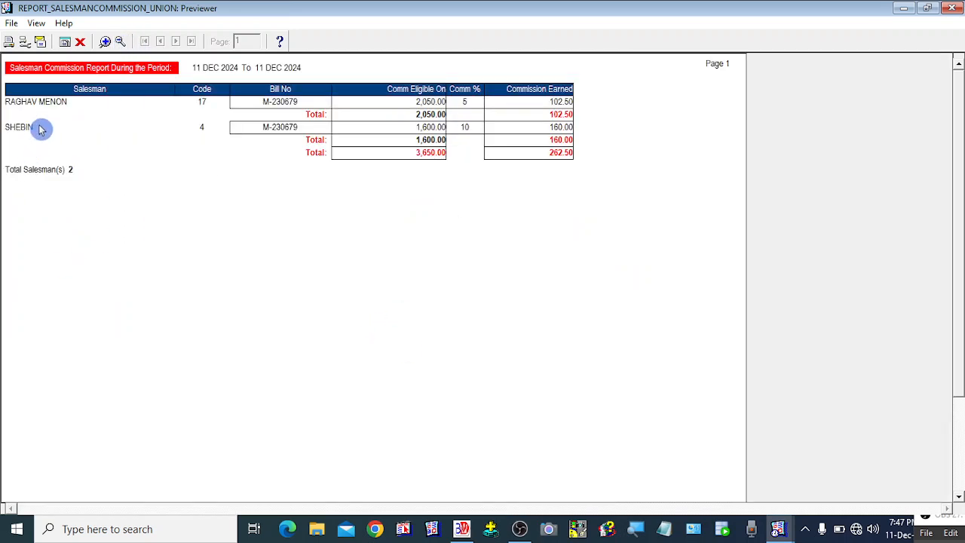
click(106, 42)
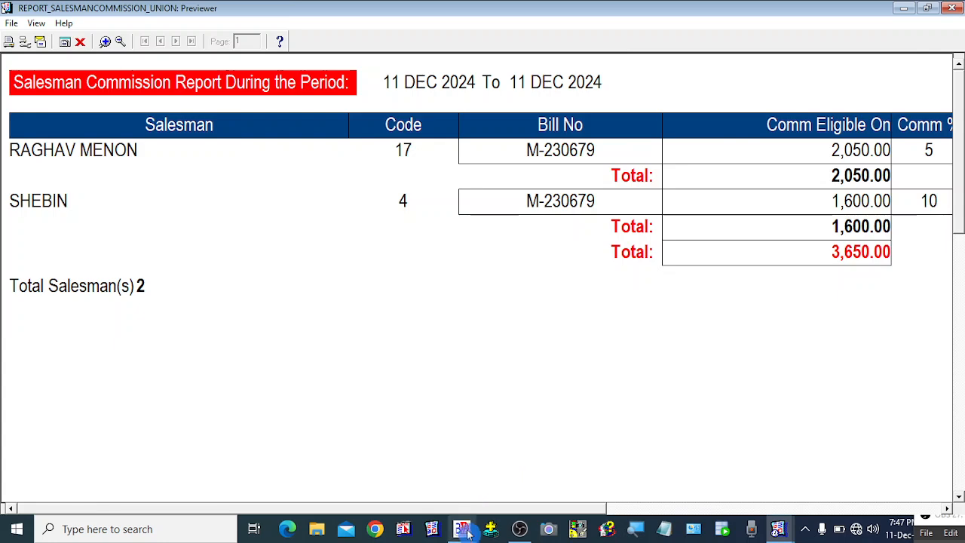
drag(515, 512, 491, 517)
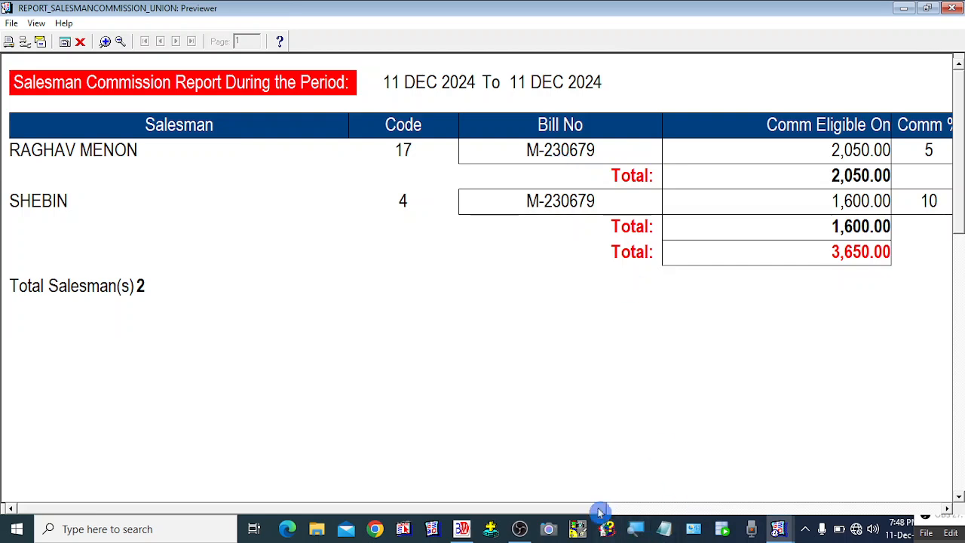
Step: Scroll the report sideways to check the 5% and 10% Commission columns, then back left
drag(584, 510, 637, 510)
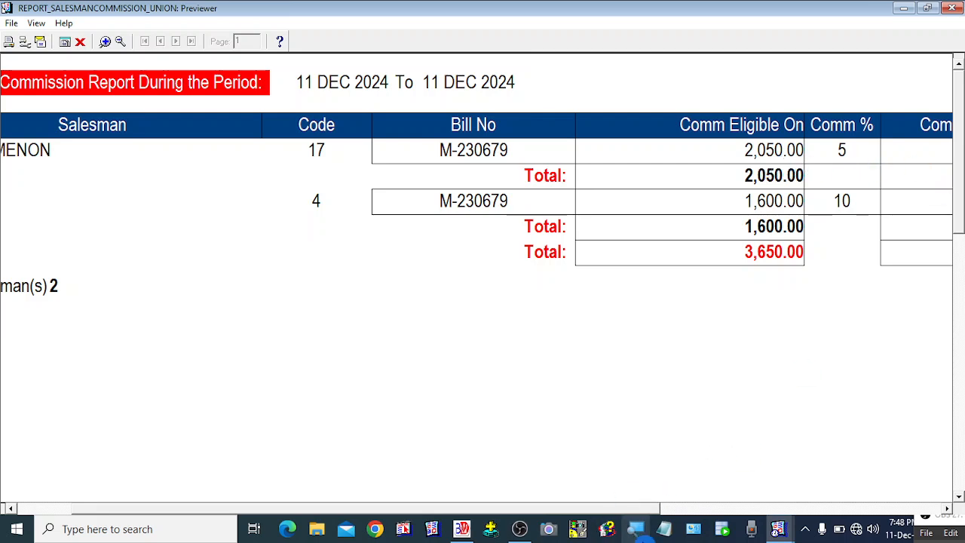
drag(639, 509, 775, 508)
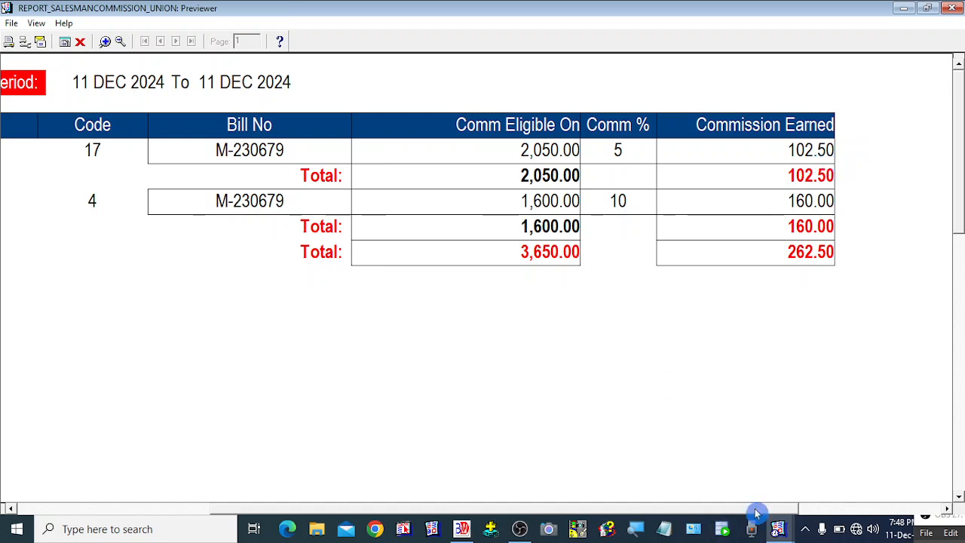
drag(754, 510, 564, 512)
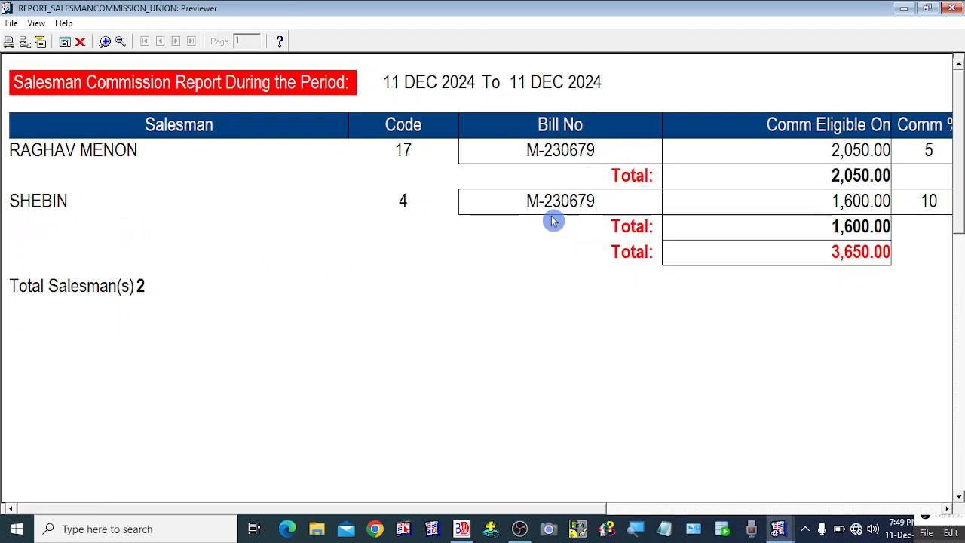
drag(581, 511, 825, 523)
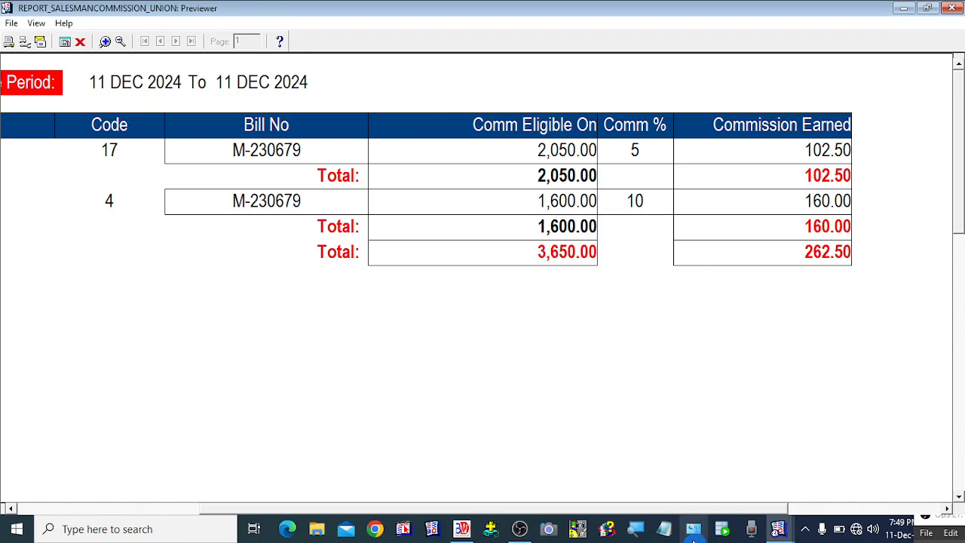
drag(731, 510, 446, 515)
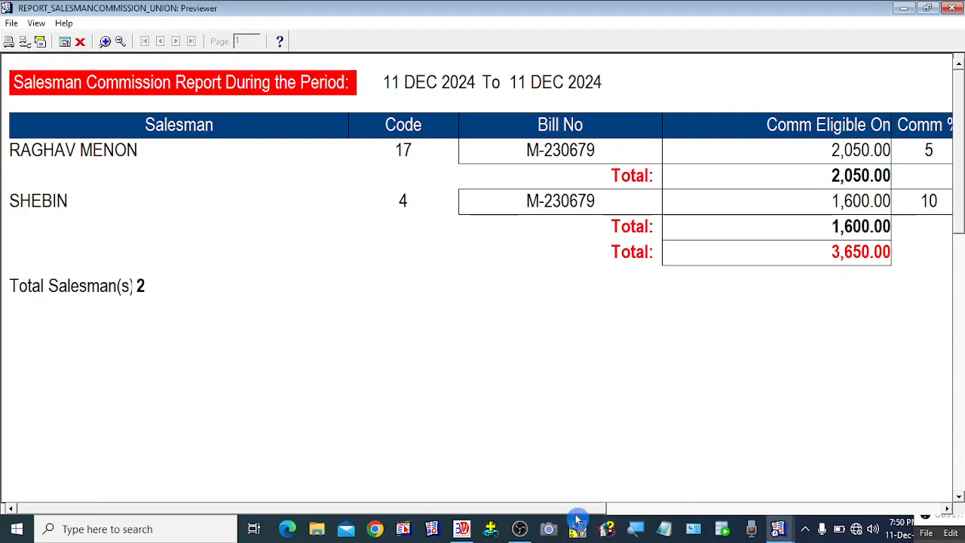
drag(576, 509, 231, 488)
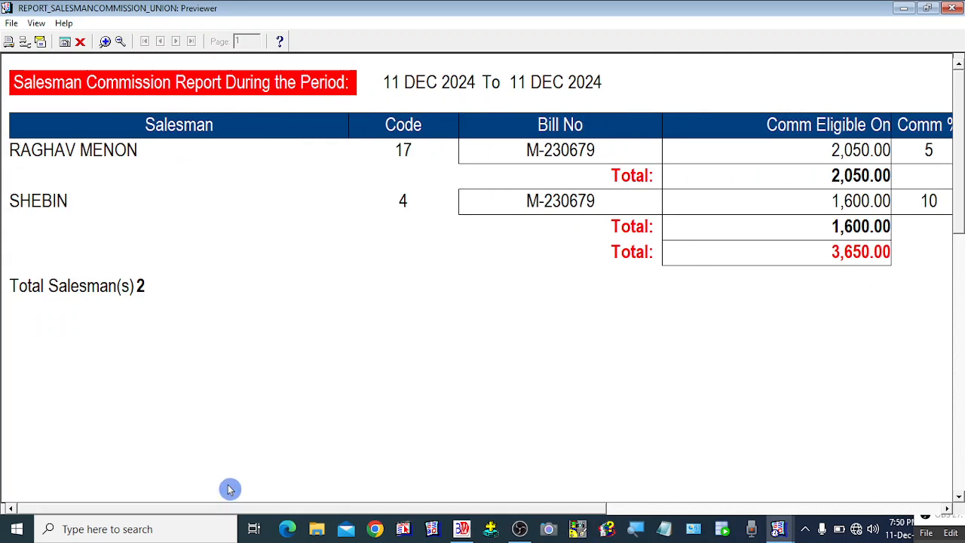
Step: Close the report preview and change the start date to 1-JAN-2024
click(82, 42)
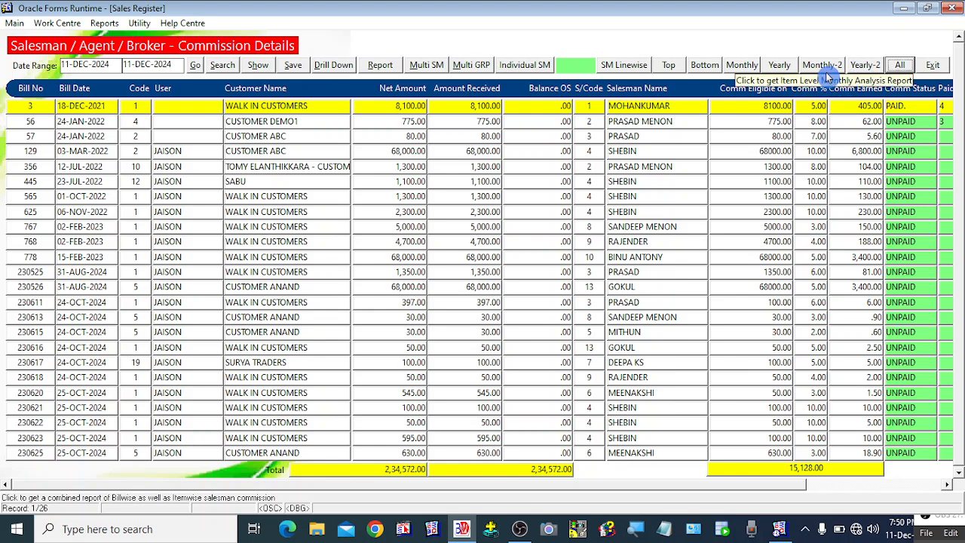
click(65, 65)
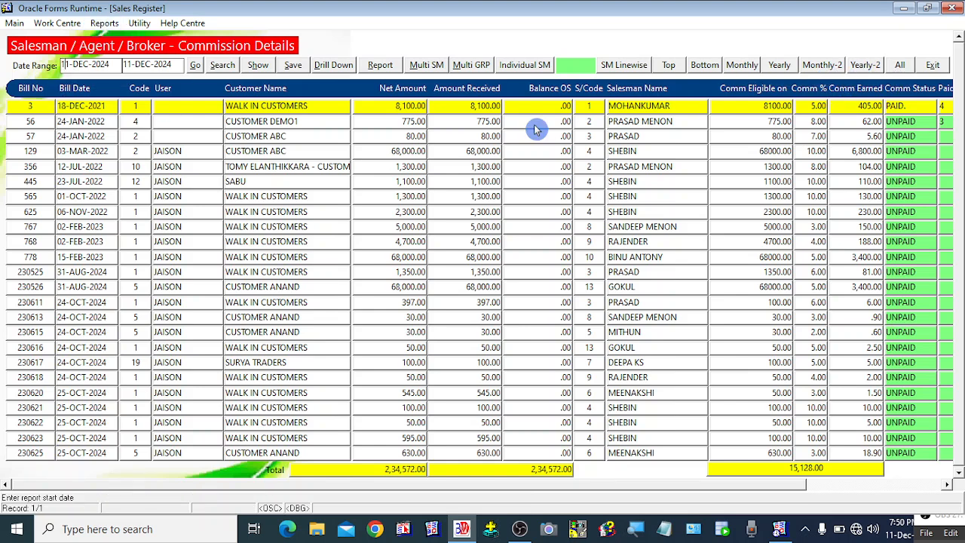
key(BackSpace)
key(Delete)
key(Delete)
key(Delete)
key(Delete)
text(JAN-)
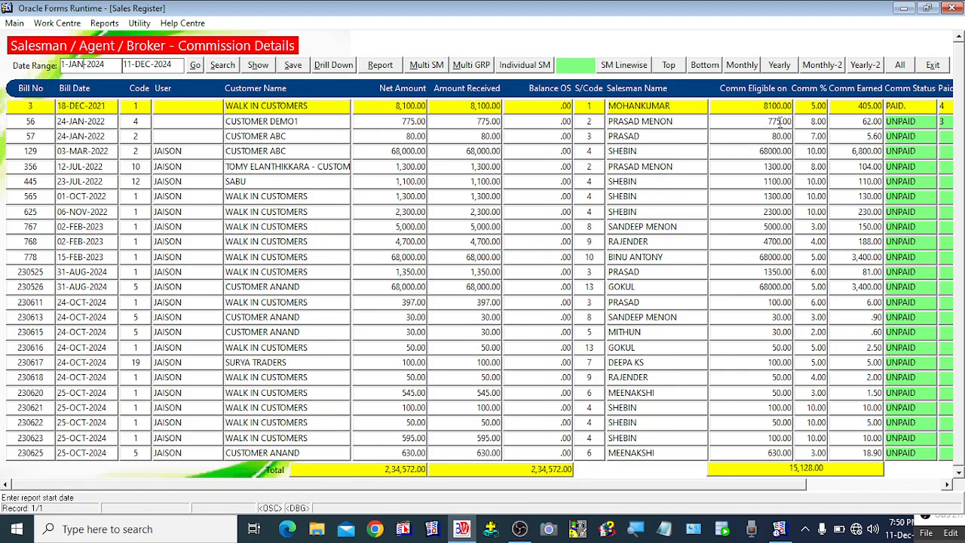
click(740, 66)
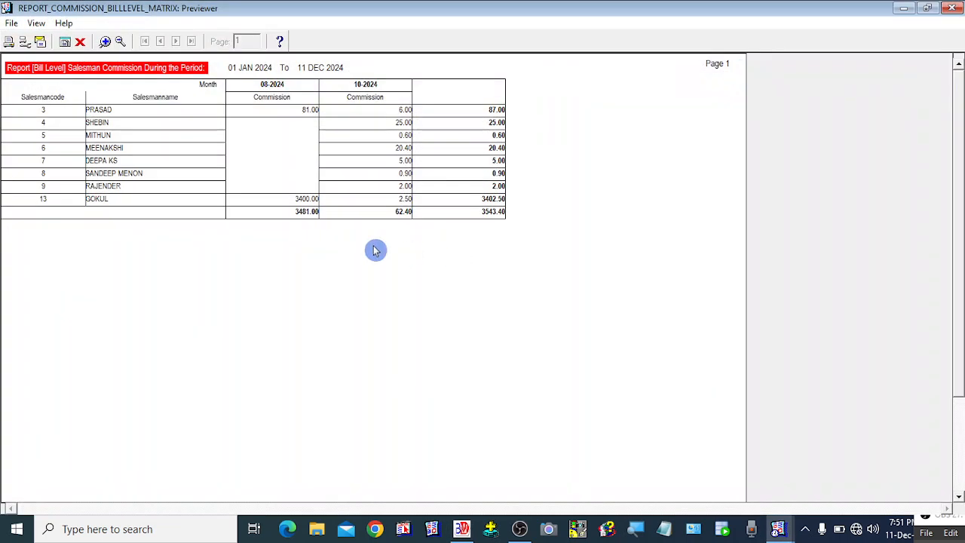
click(105, 41)
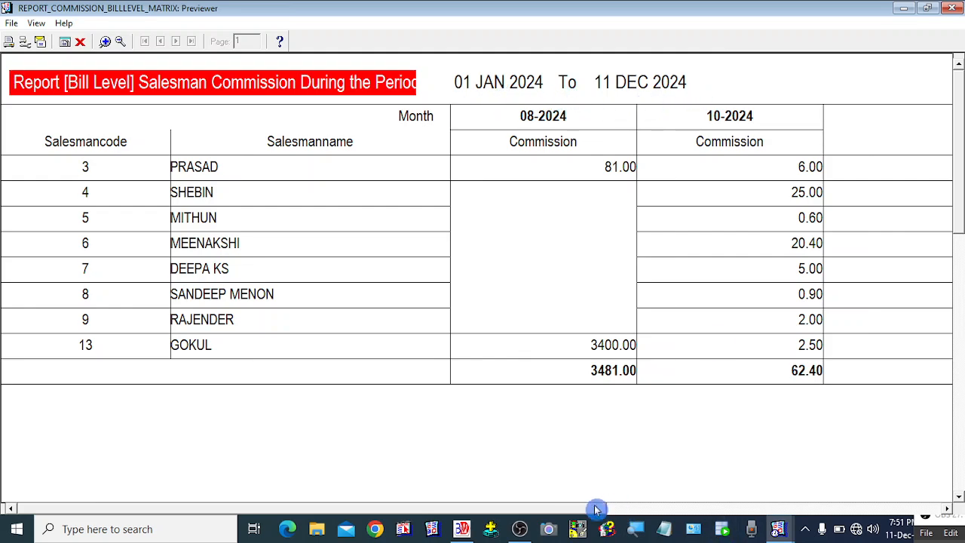
drag(585, 508, 523, 508)
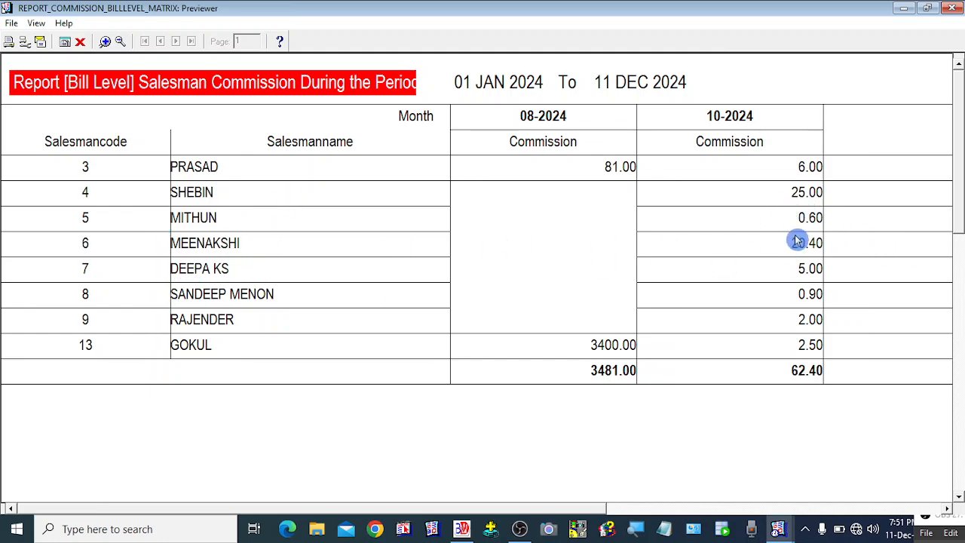
mouse_move(584, 510)
mouse_down()
mouse_move(732, 508)
mouse_move(593, 507)
mouse_up()
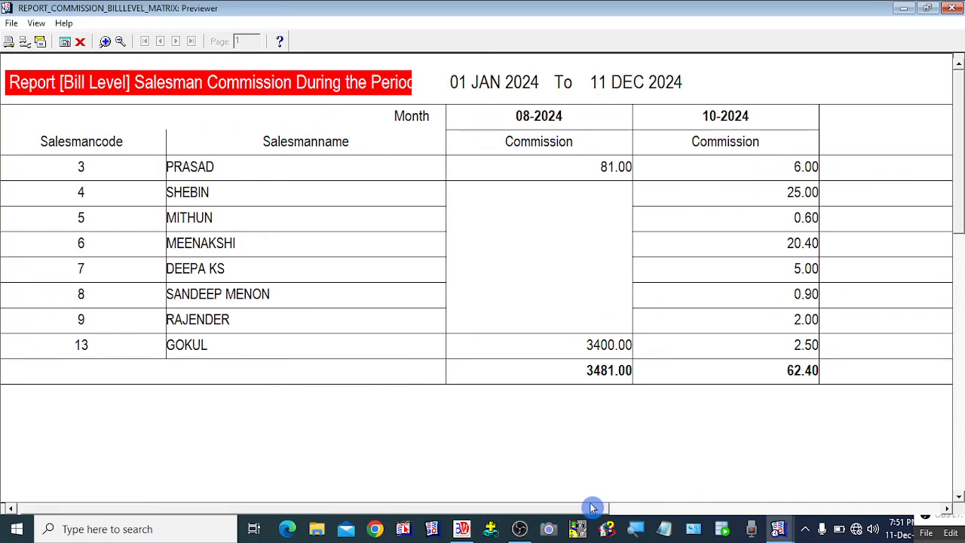
drag(593, 507, 588, 507)
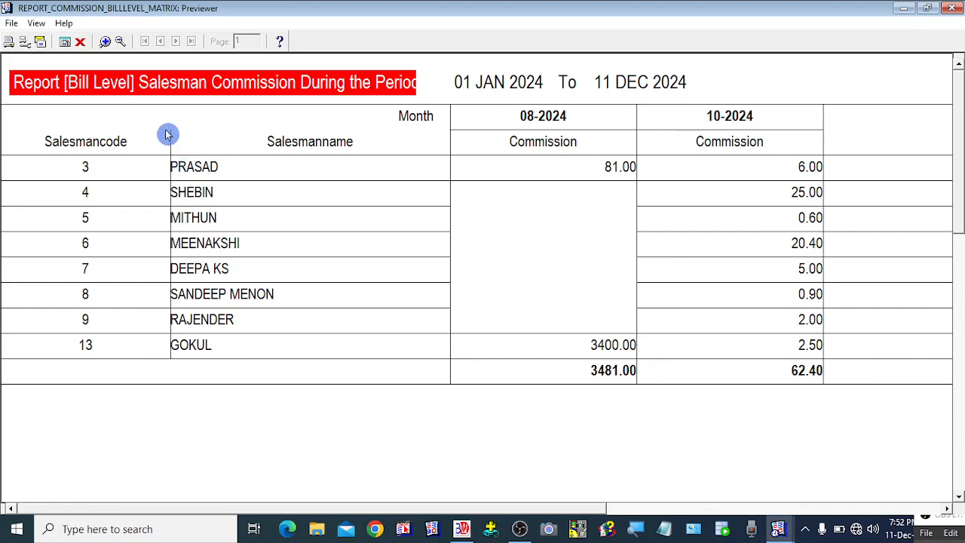
click(80, 42)
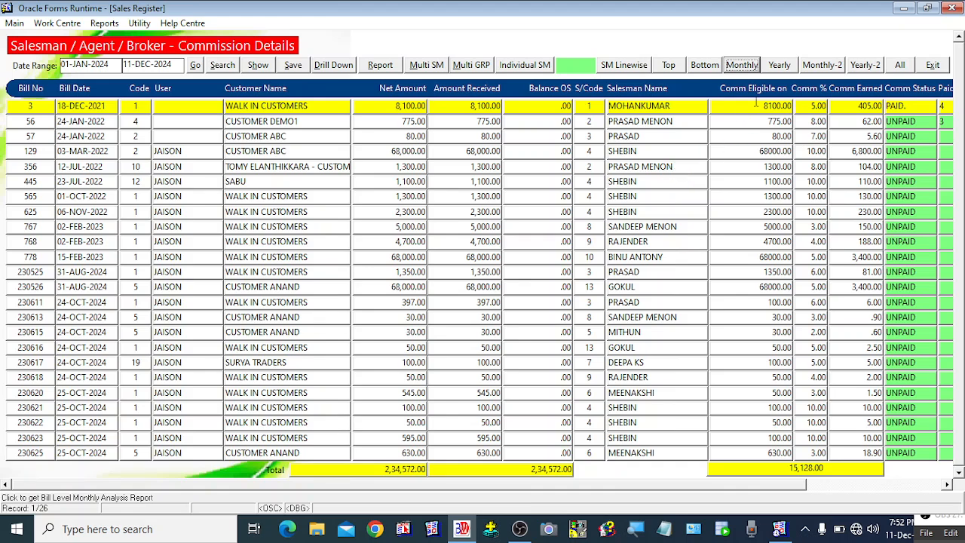
click(792, 68)
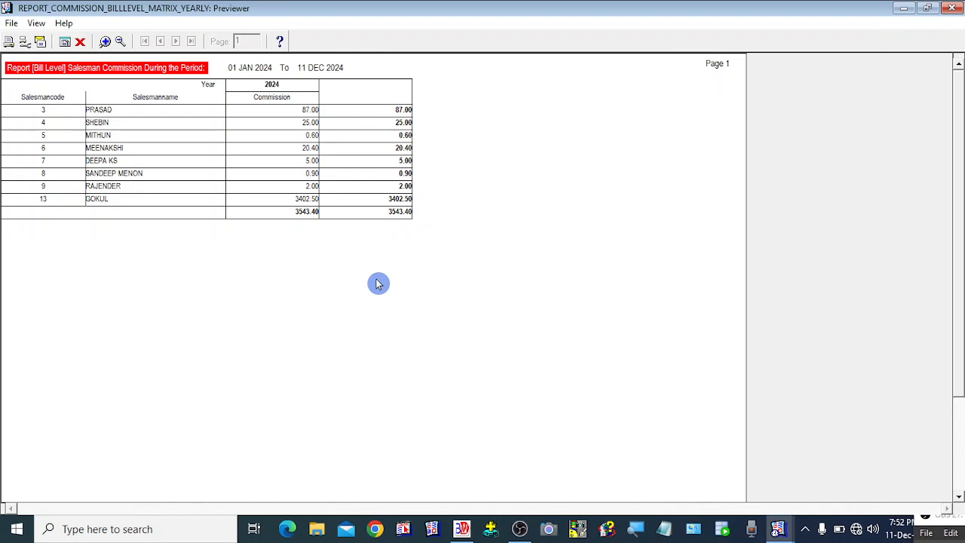
click(106, 43)
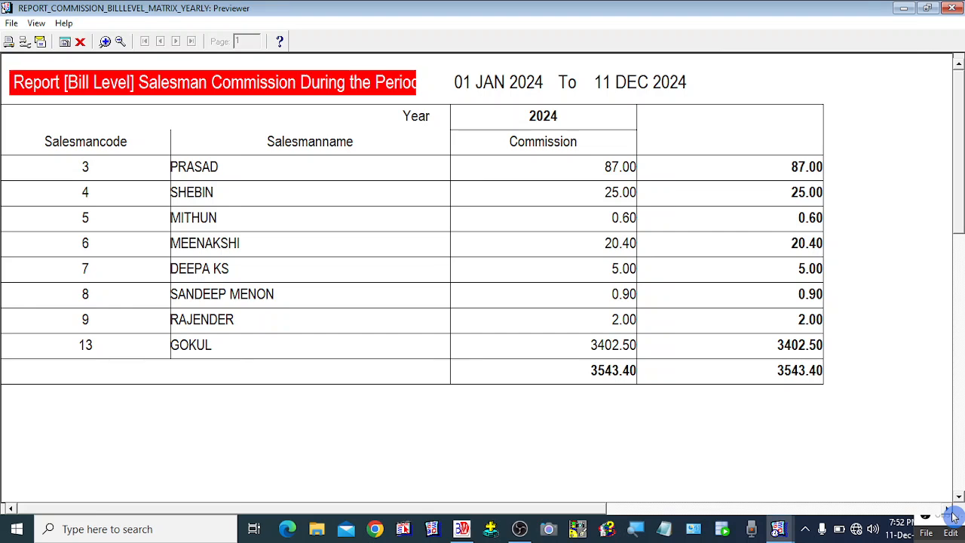
click(81, 43)
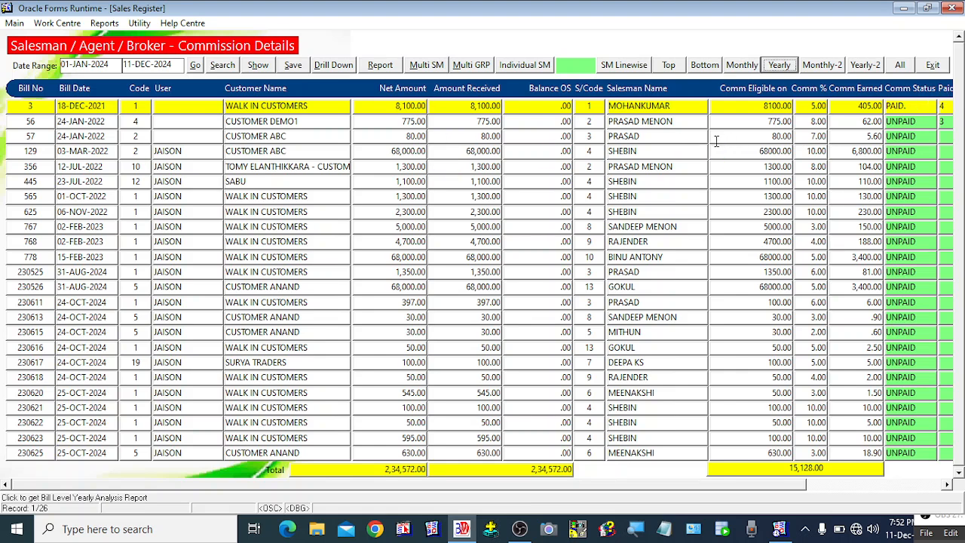
Step: Close the commission details screen and open the MIS Report menu
click(933, 71)
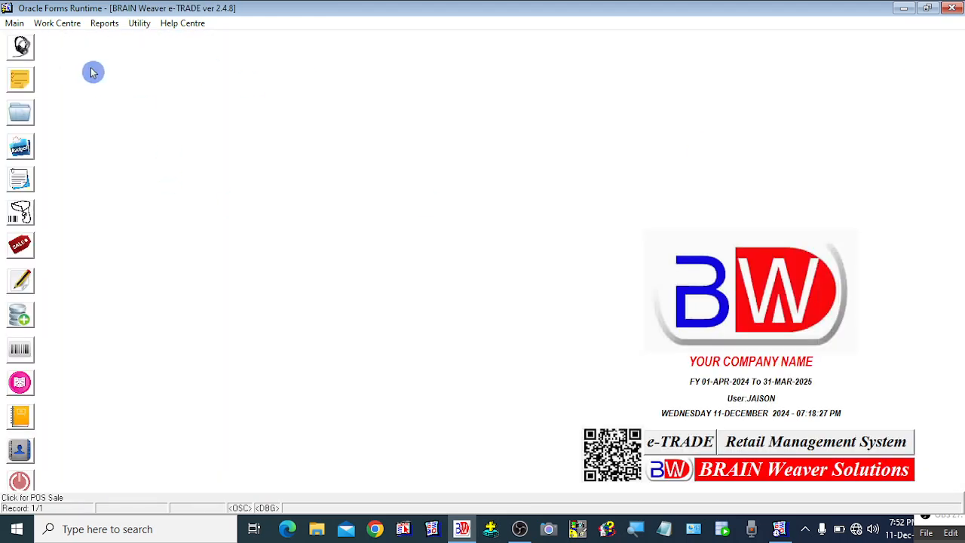
right_click(91, 72)
click(173, 20)
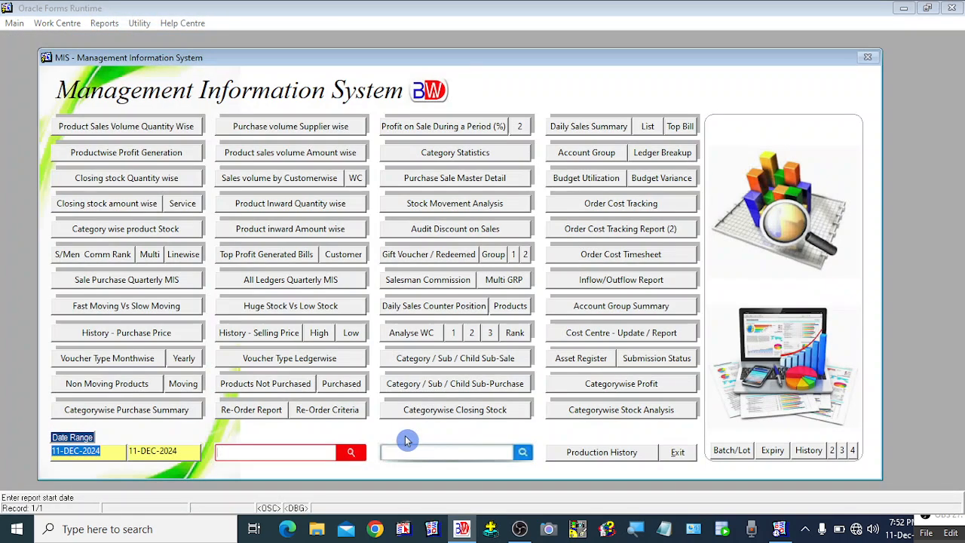
Step: Change the report start date to 1-JAN-2024, keeping the 11-DEC-2024 end date
click(115, 452)
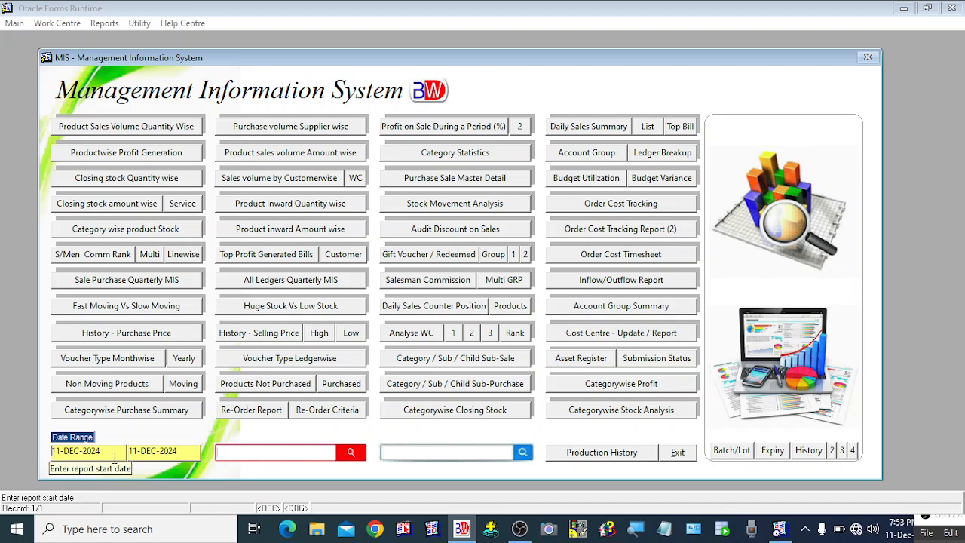
key(Delete)
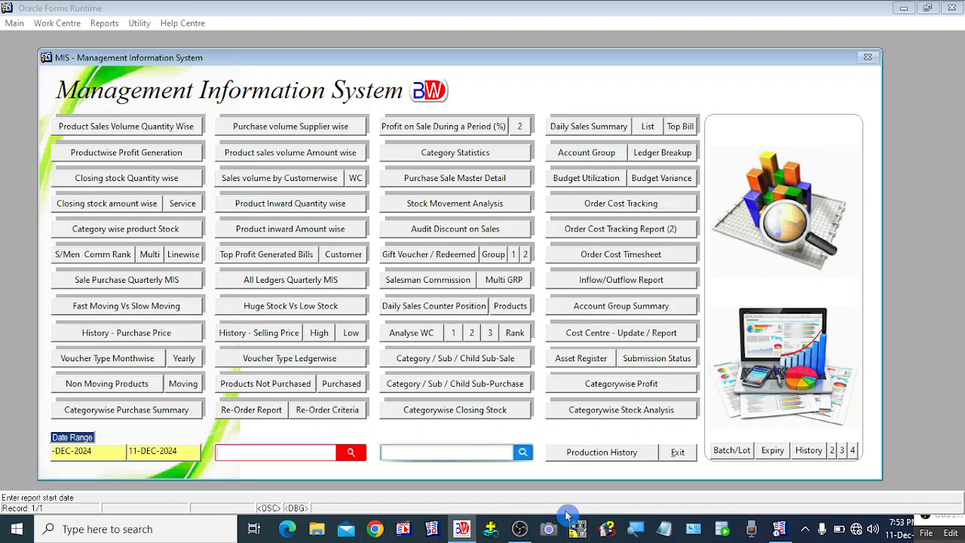
text(1)
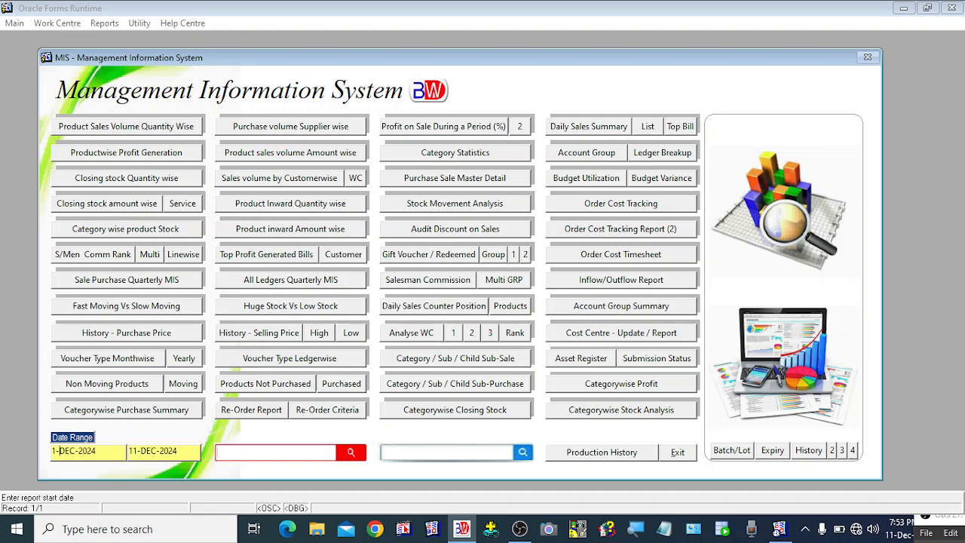
key(Delete)
key(Delete)
key(Delete)
text(JAN)
click(87, 261)
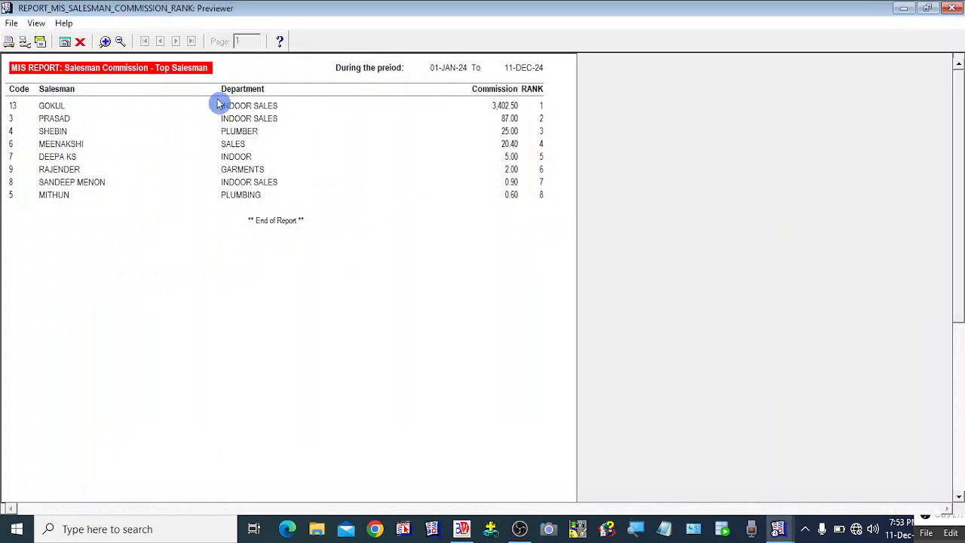
click(106, 42)
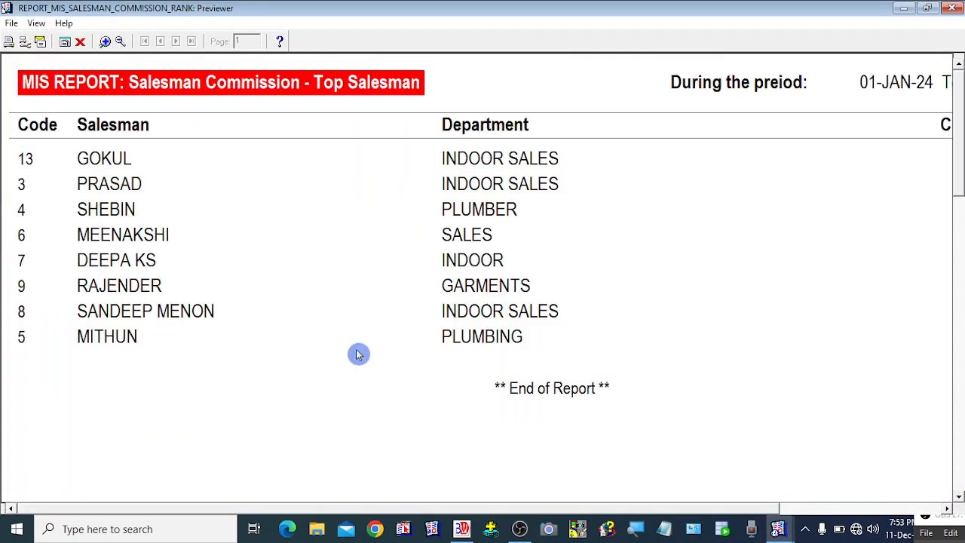
click(121, 43)
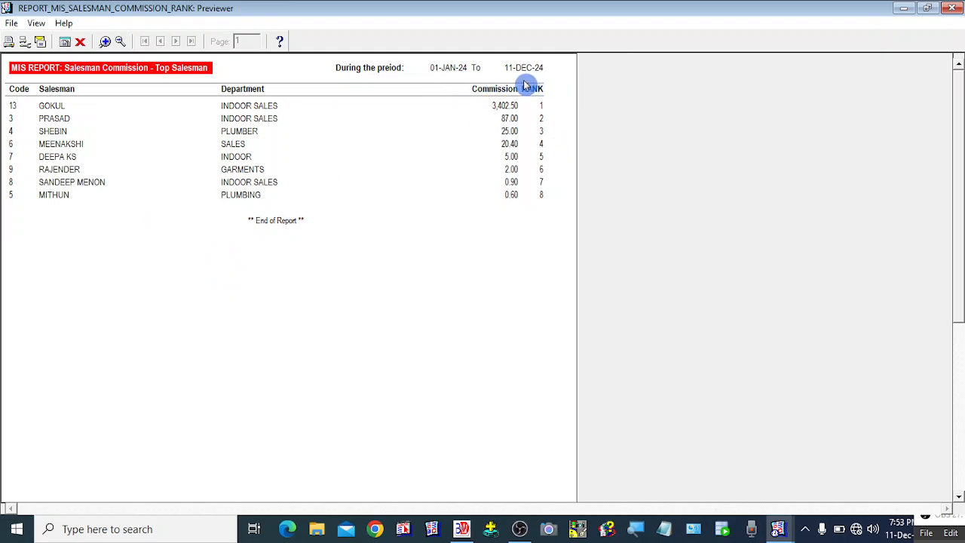
click(105, 43)
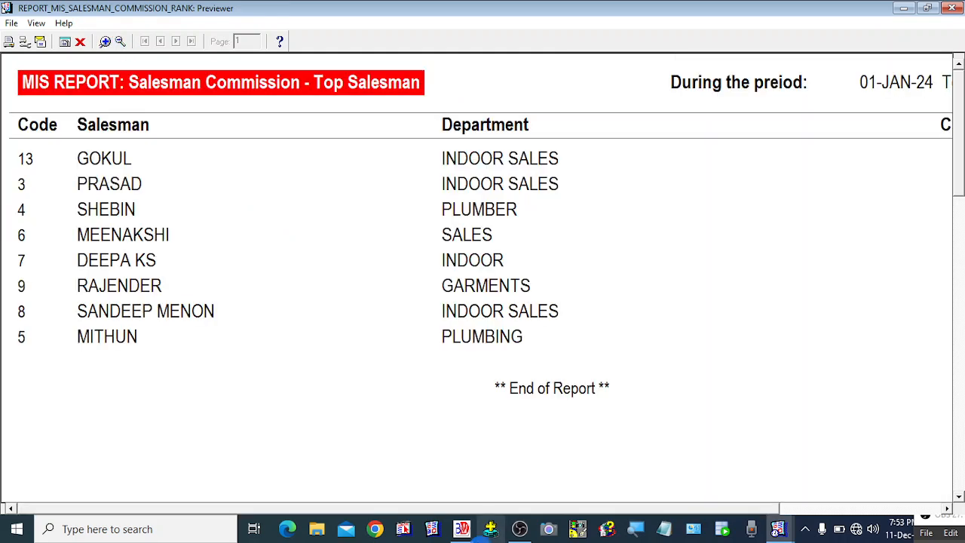
drag(681, 510, 698, 508)
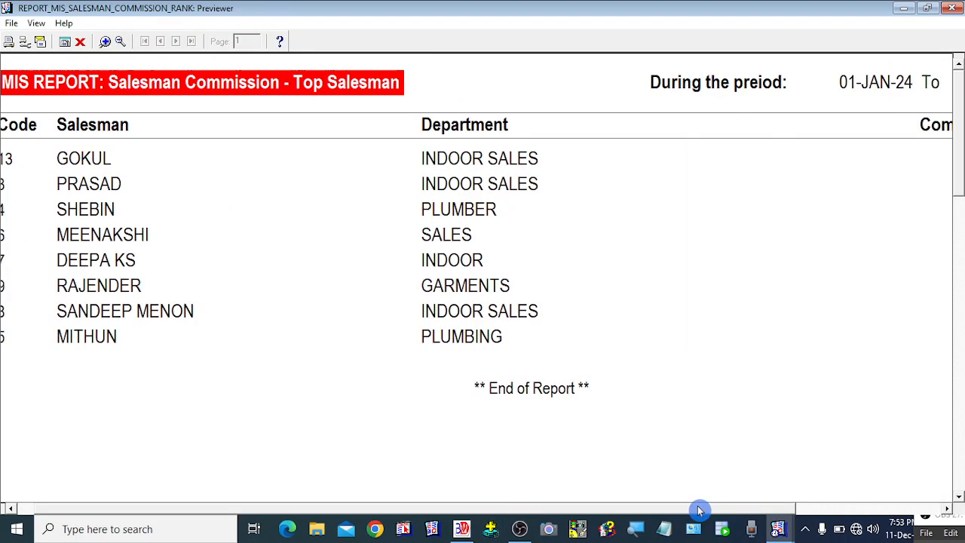
click(119, 41)
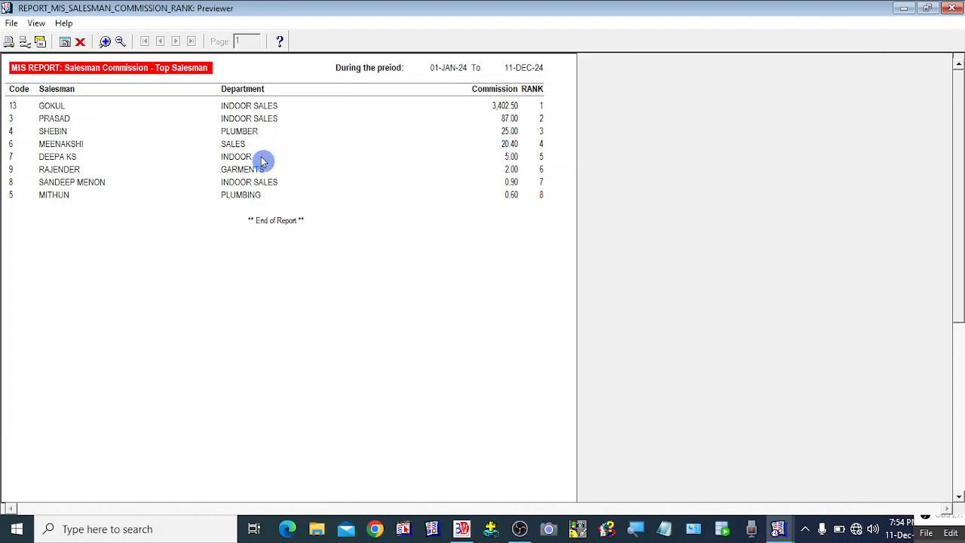
click(80, 43)
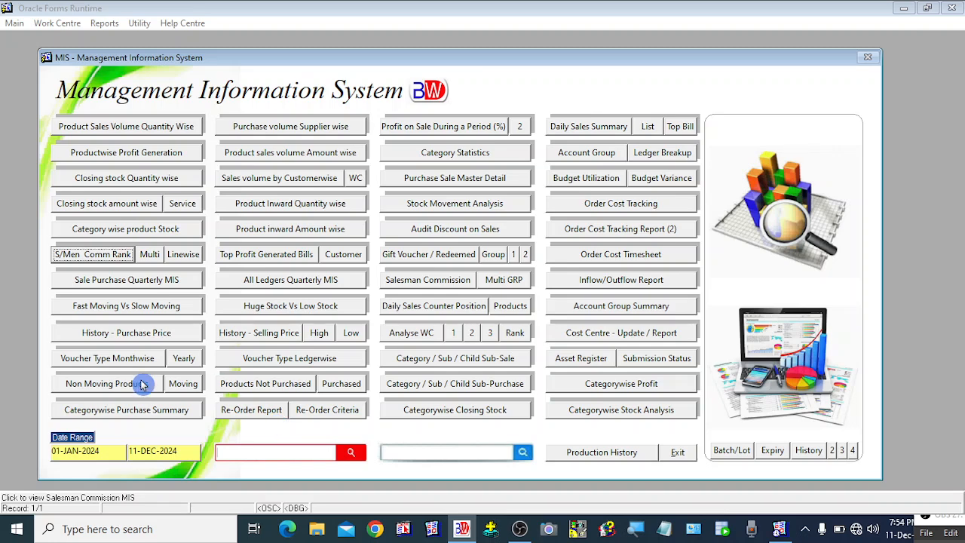
Step: Preview the multi-salesman commission report, scroll to the 8,631.18 grand total and back, then close it
click(153, 259)
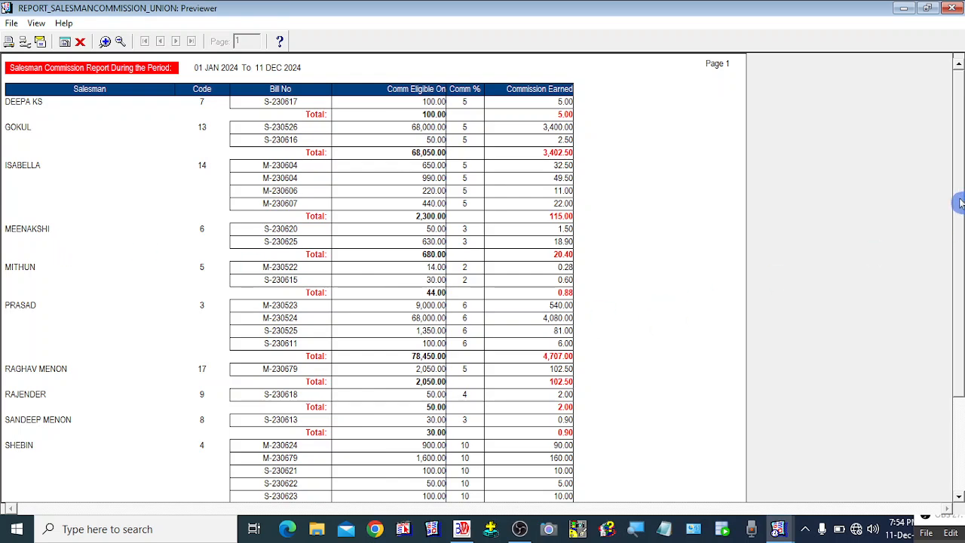
drag(960, 203, 961, 205)
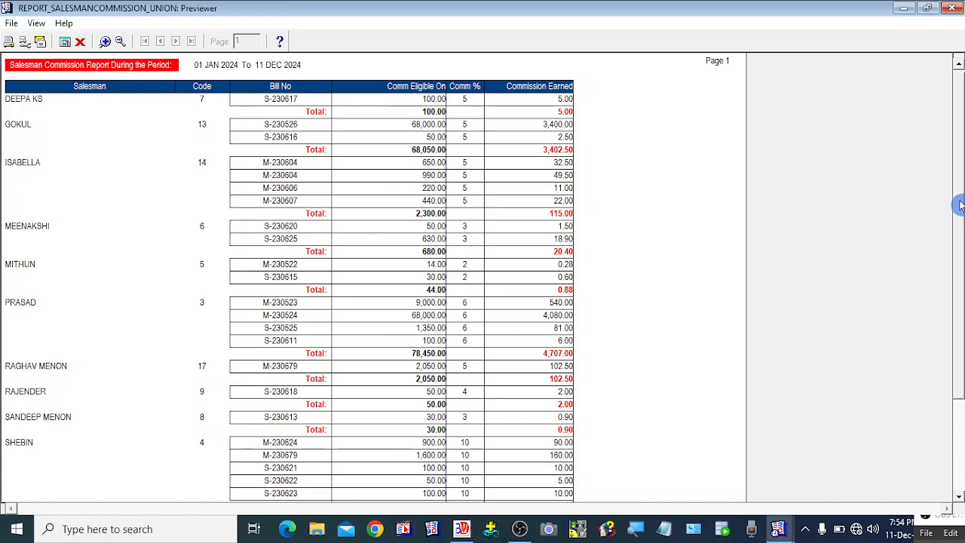
drag(960, 203, 960, 263)
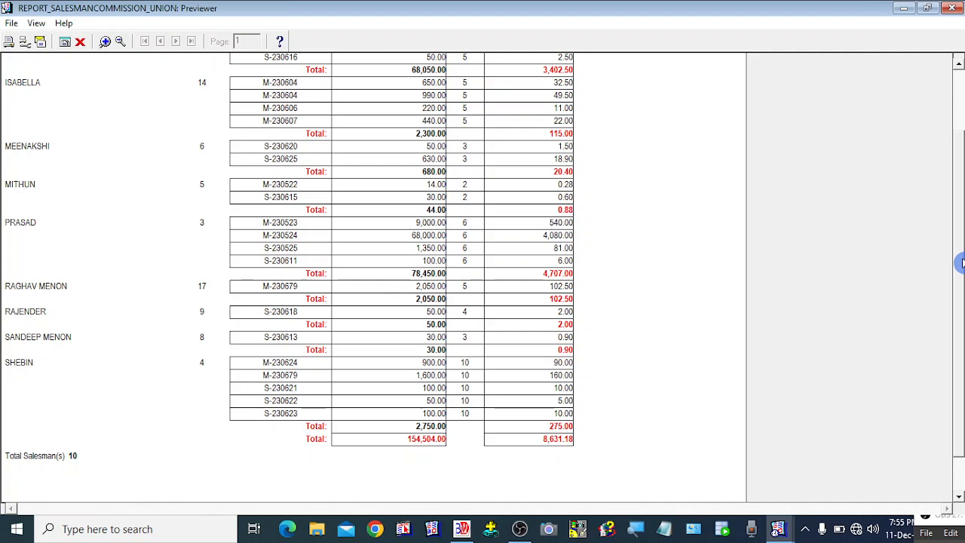
drag(960, 262, 960, 165)
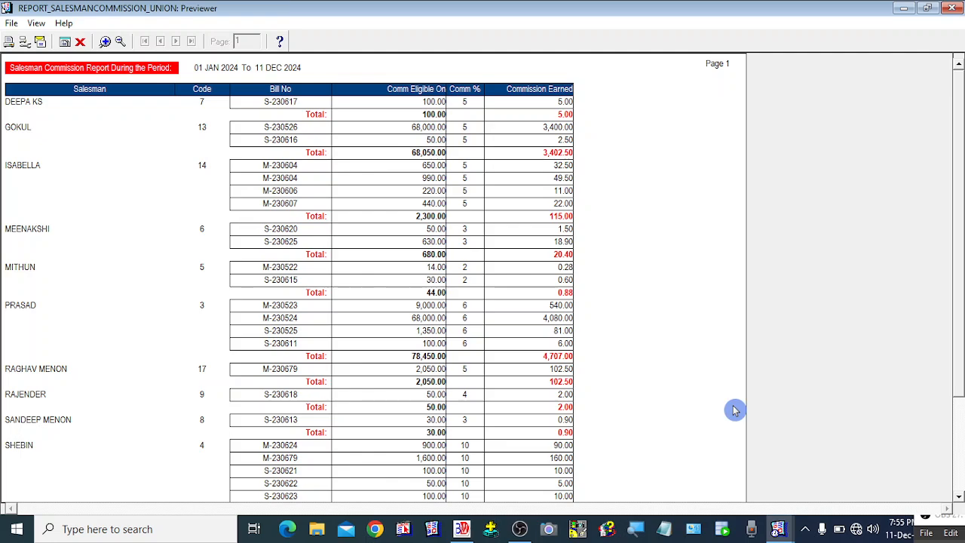
drag(958, 241, 959, 213)
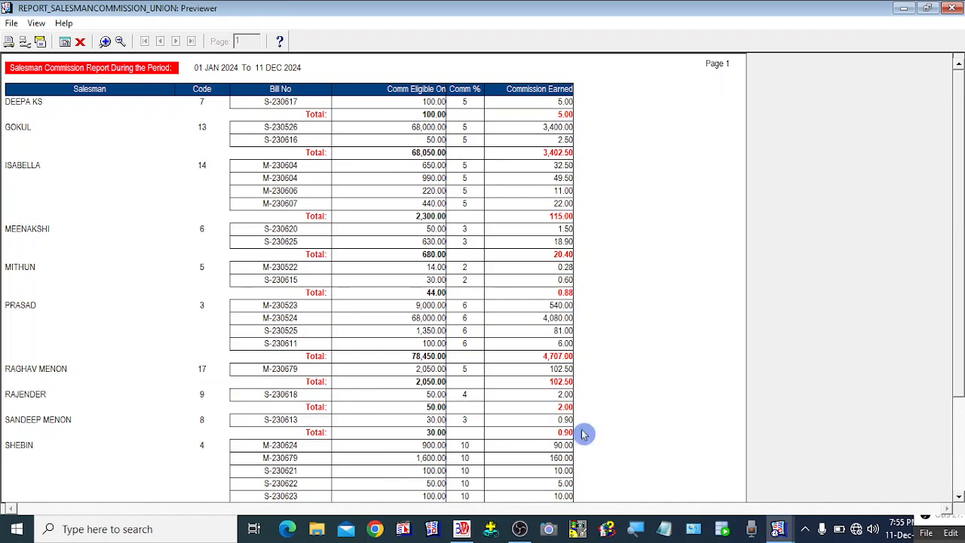
drag(961, 305, 961, 402)
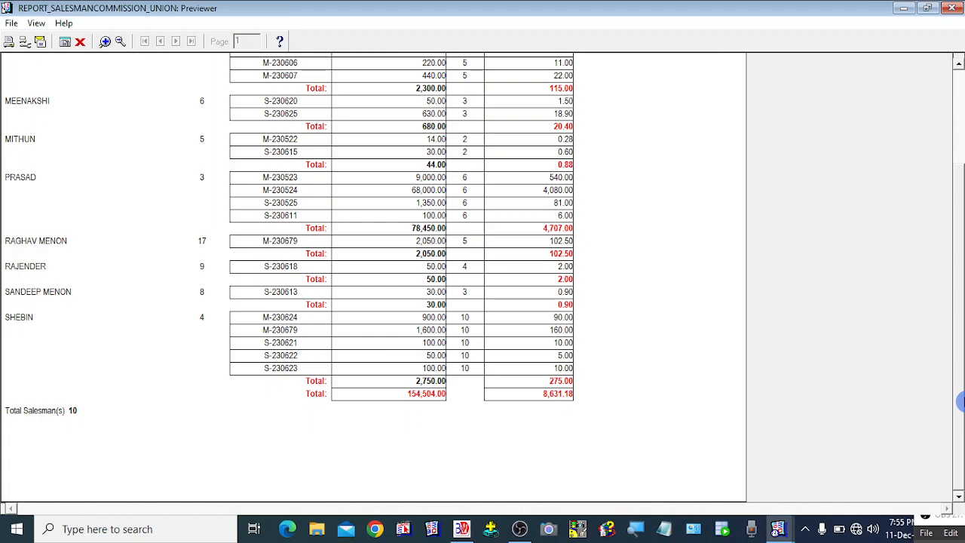
drag(960, 402, 960, 237)
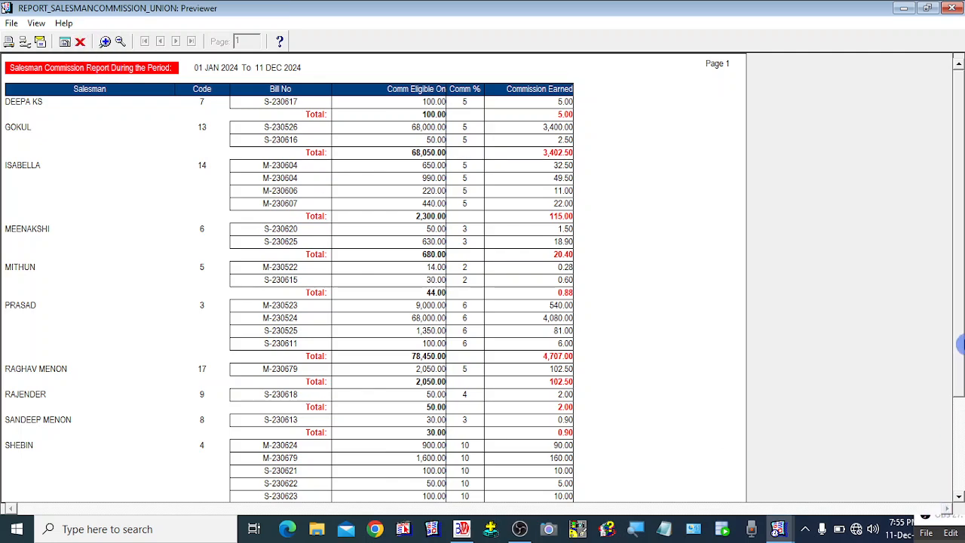
drag(960, 292, 961, 219)
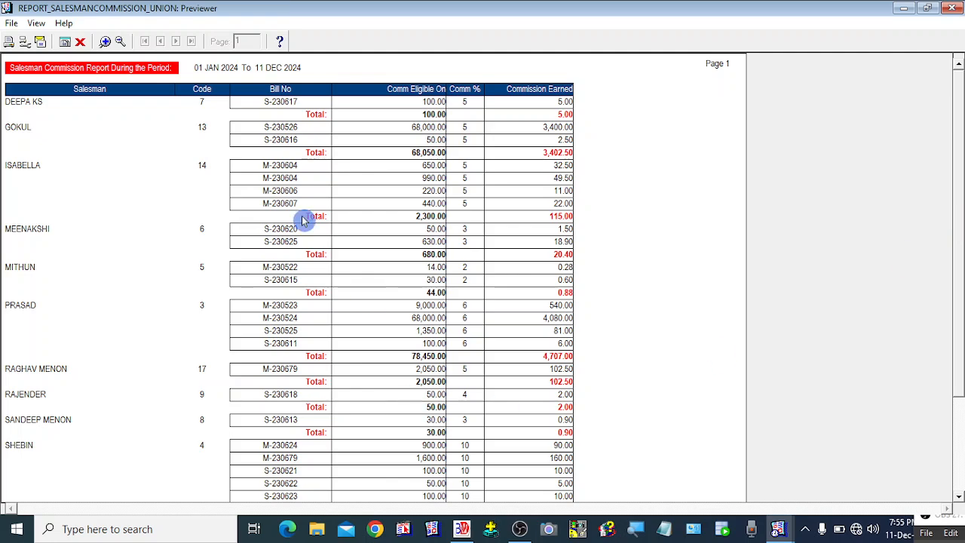
click(80, 41)
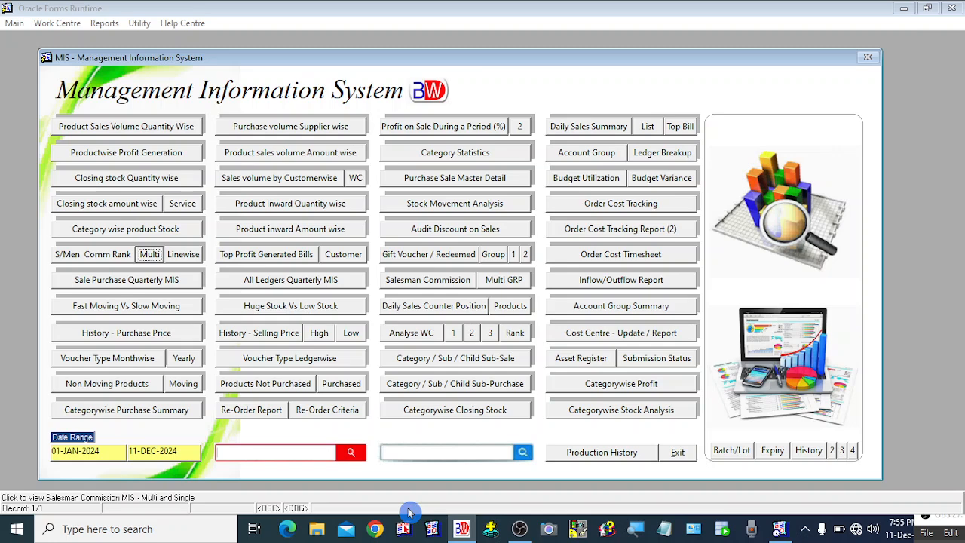
Step: Preview and close the linewise top salesman and salesman commission ranking reports
click(192, 260)
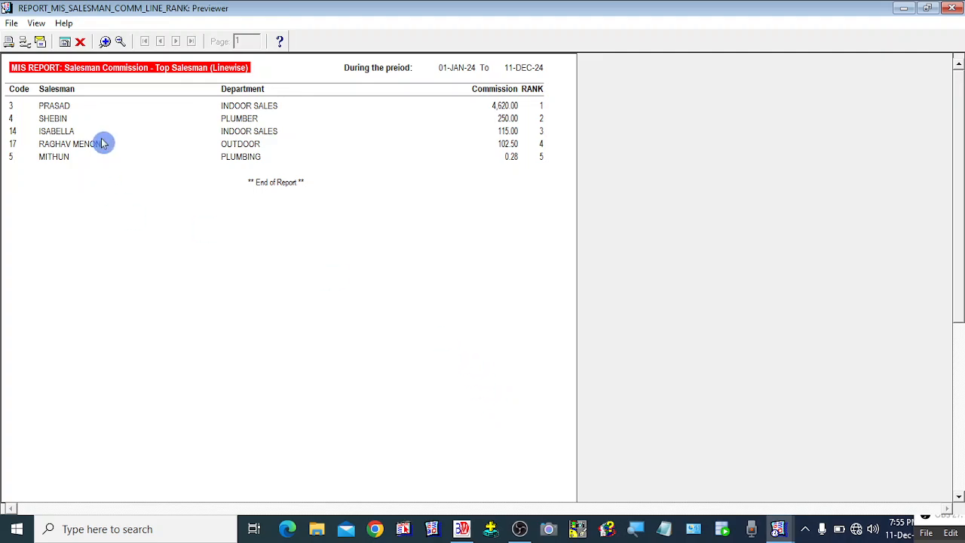
click(80, 41)
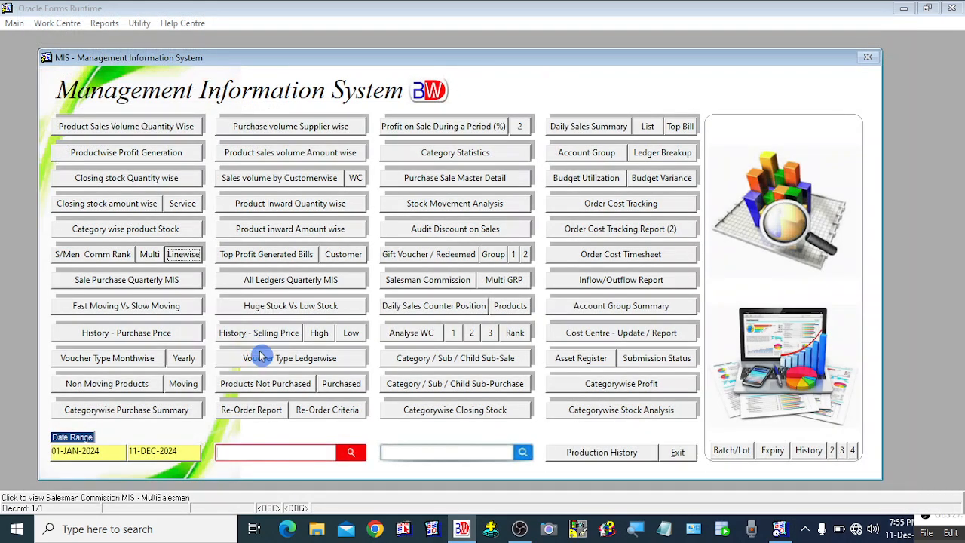
click(93, 256)
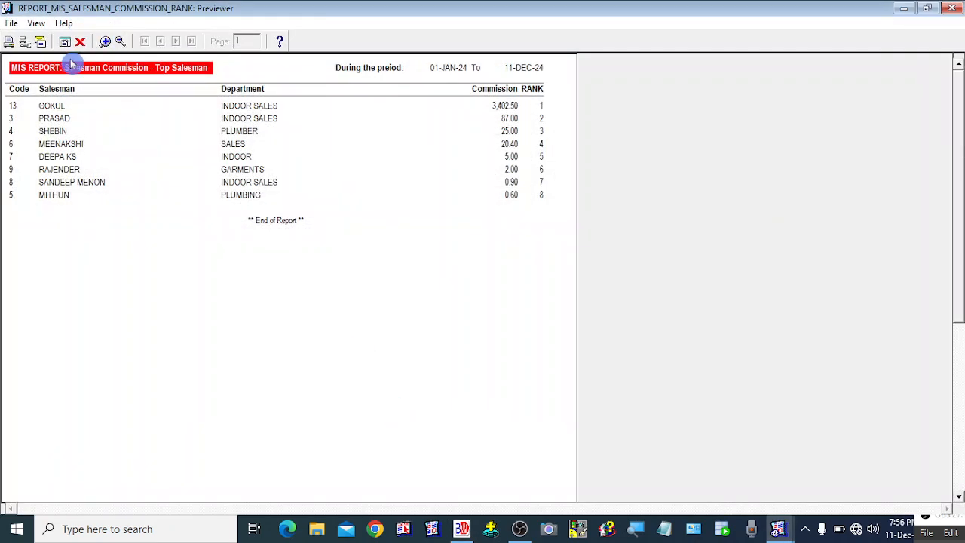
click(81, 42)
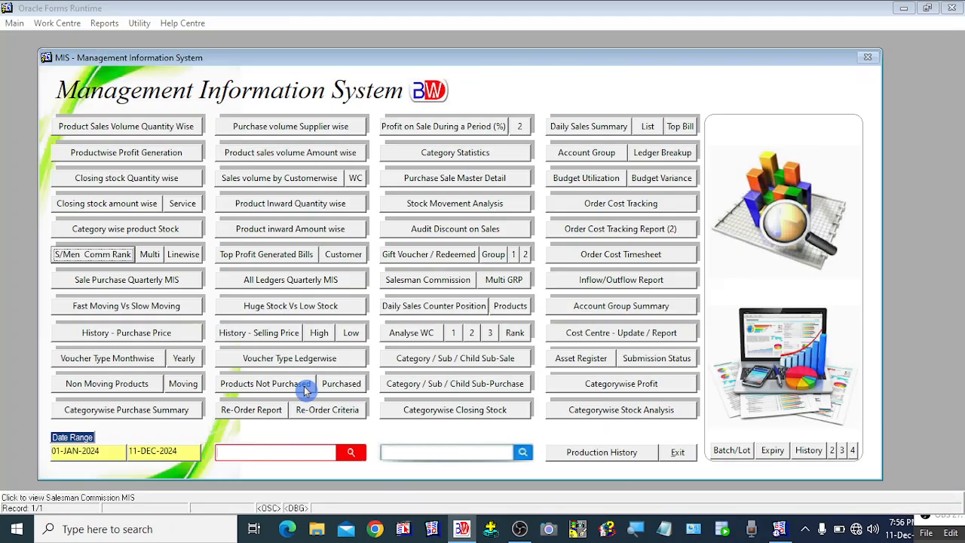
Step: Preview the multi-salesman and linewise reports again, then exit the MIS window
click(148, 256)
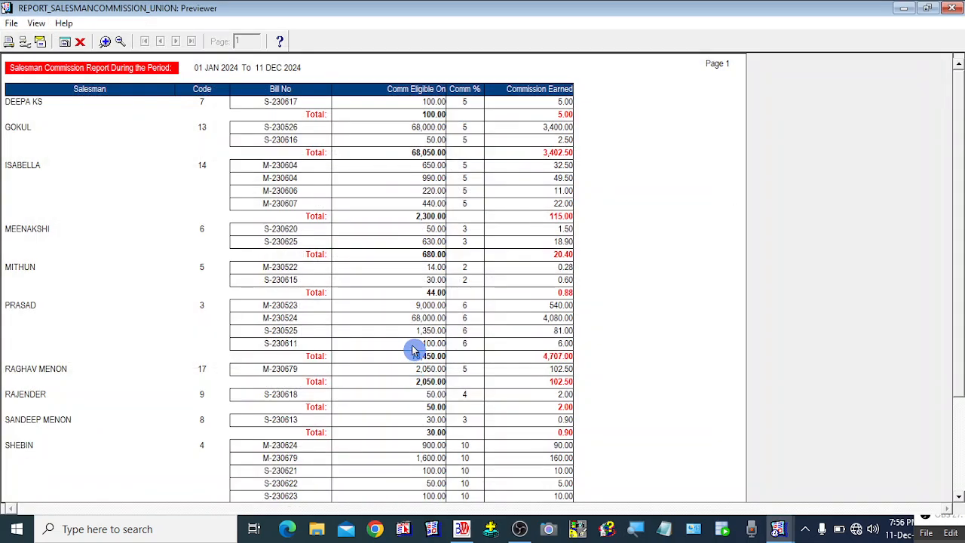
mouse_move(961, 128)
mouse_down()
mouse_move(961, 200)
mouse_move(962, 129)
mouse_up()
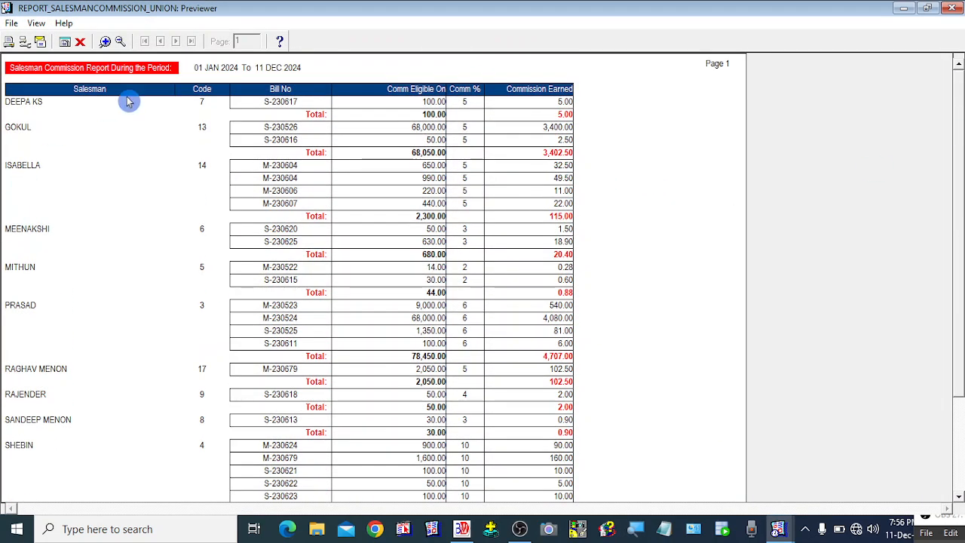
click(80, 42)
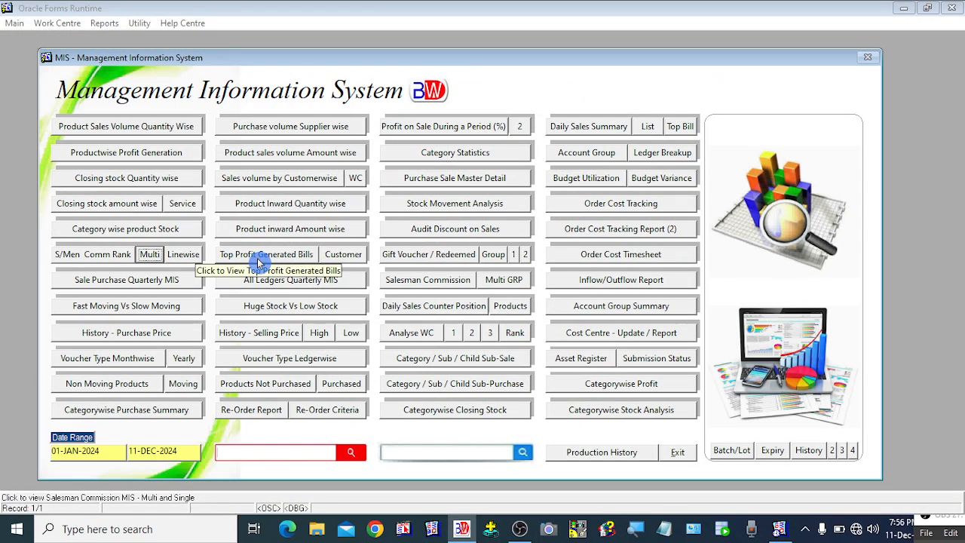
click(188, 257)
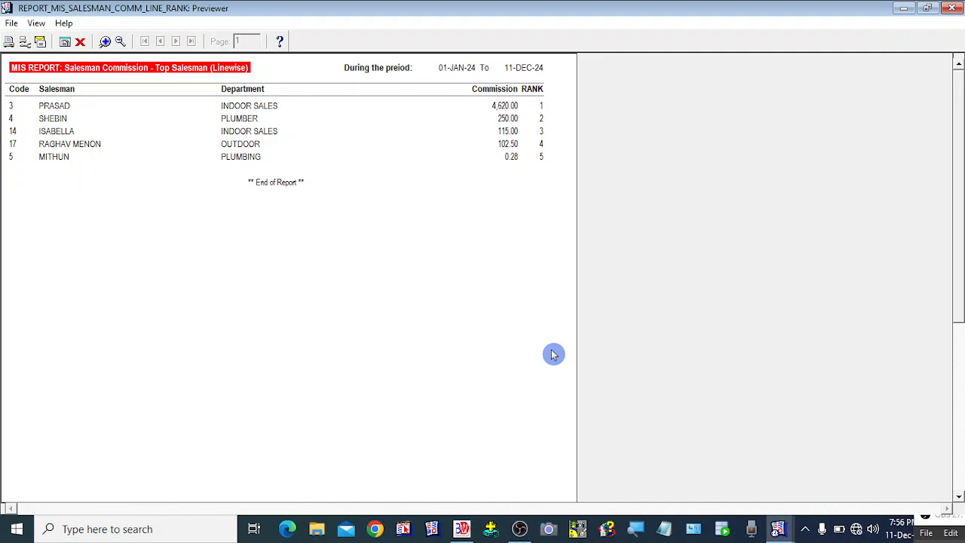
click(81, 44)
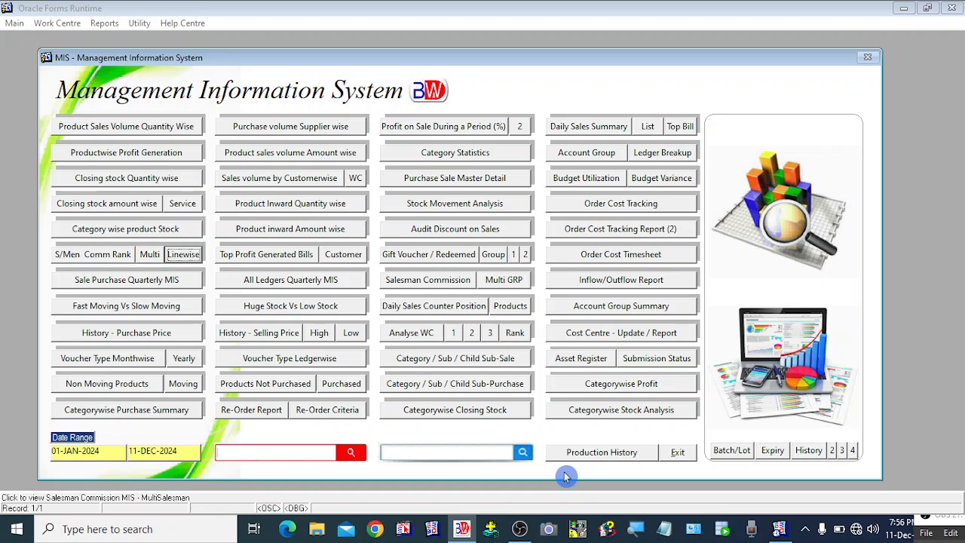
click(677, 456)
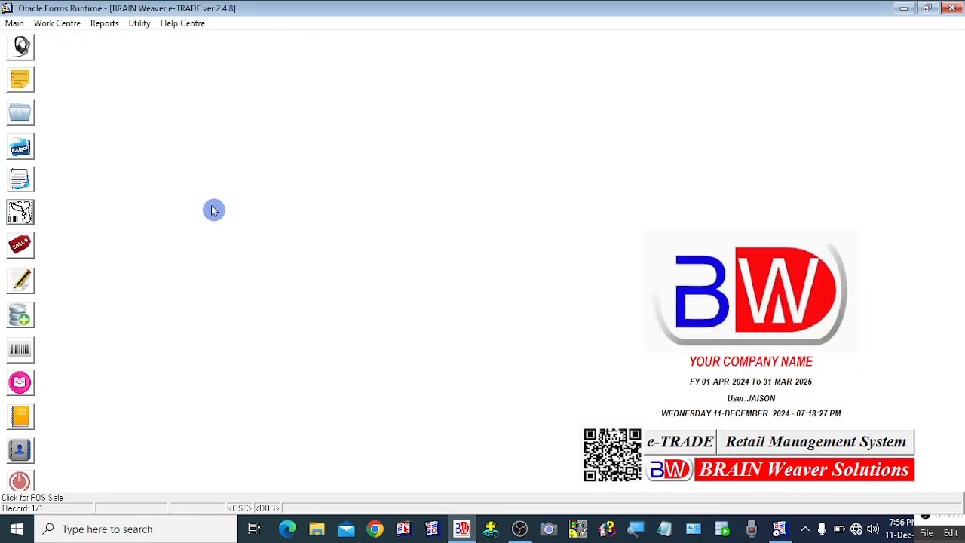
Step: Open Create Salesman/Agent/Broker and check a salesman's record in the Modify Salesman list
click(15, 23)
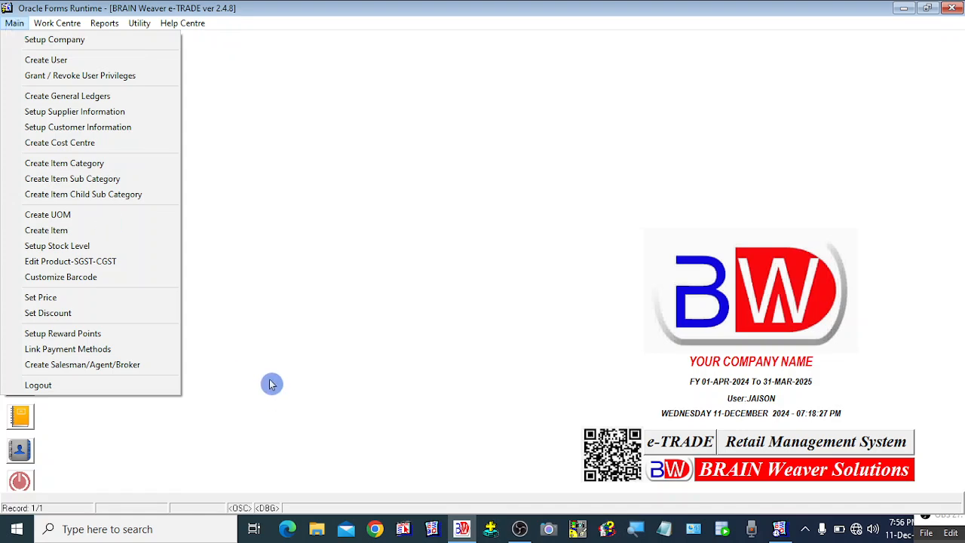
click(116, 365)
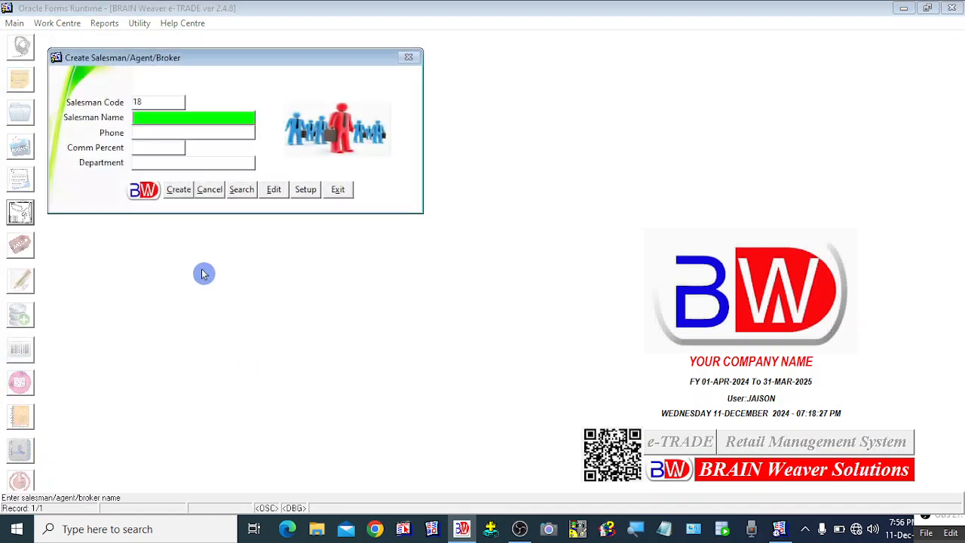
click(275, 190)
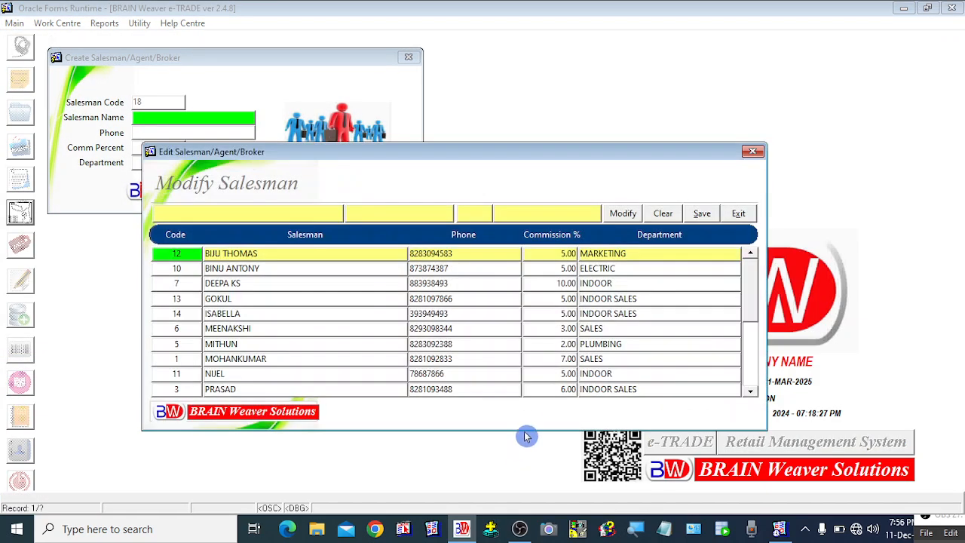
click(256, 312)
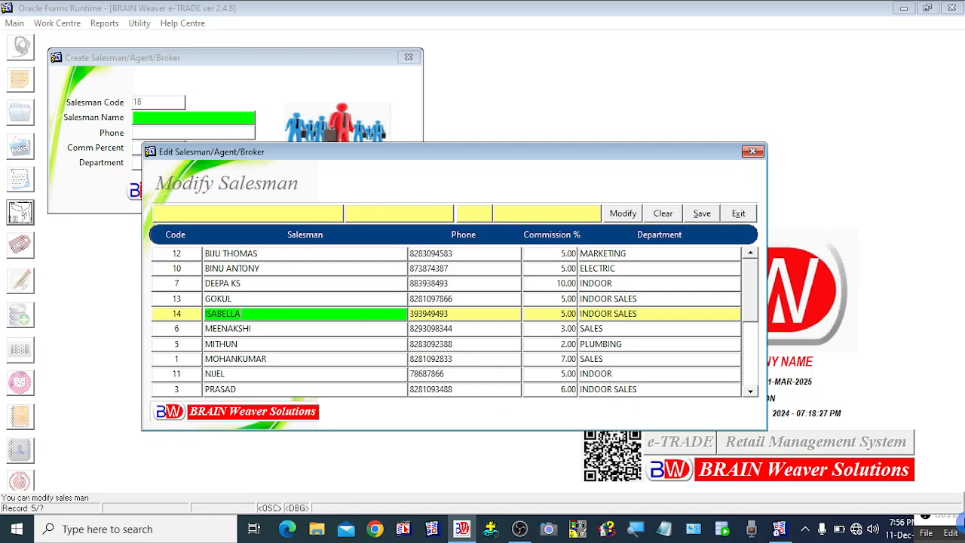
click(739, 215)
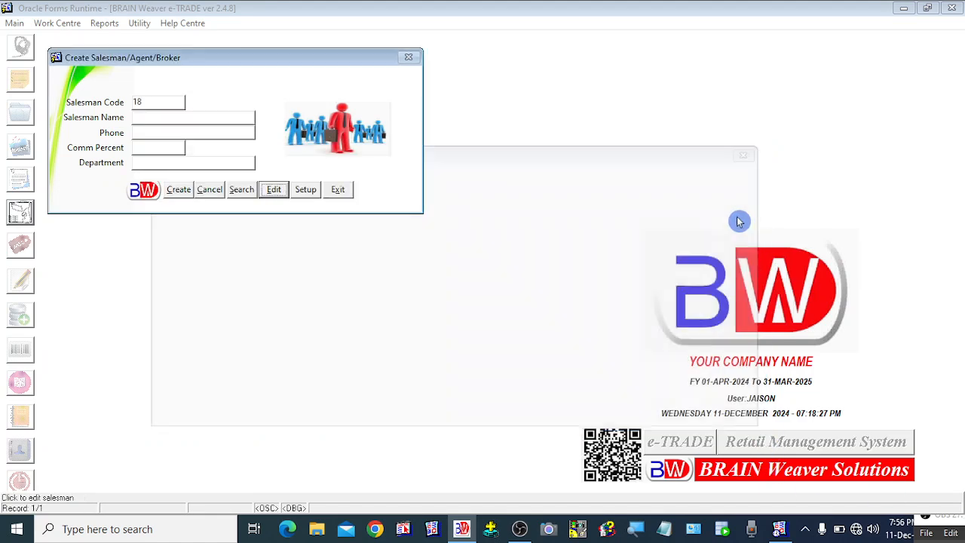
Step: Review per-product commission settings for products 1 to 20, then close both forms
click(307, 191)
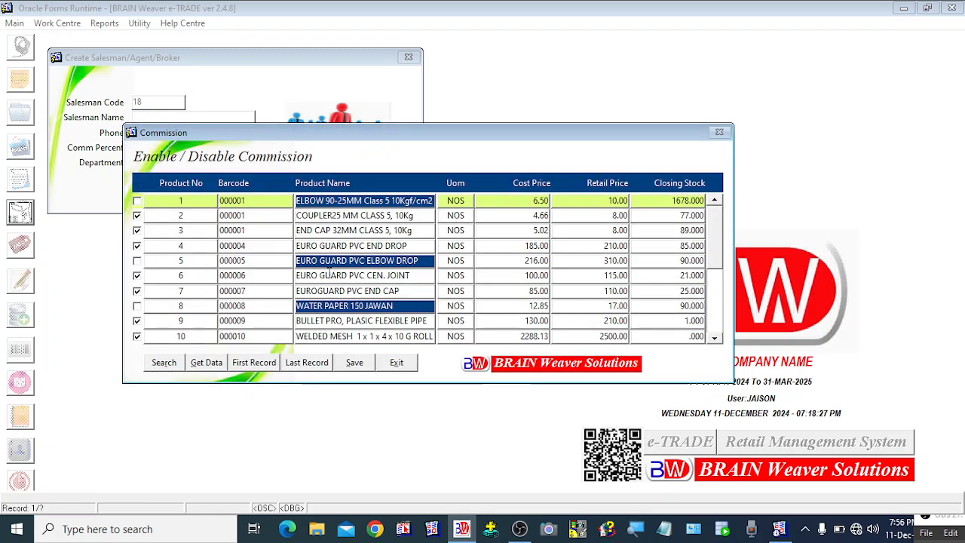
click(251, 243)
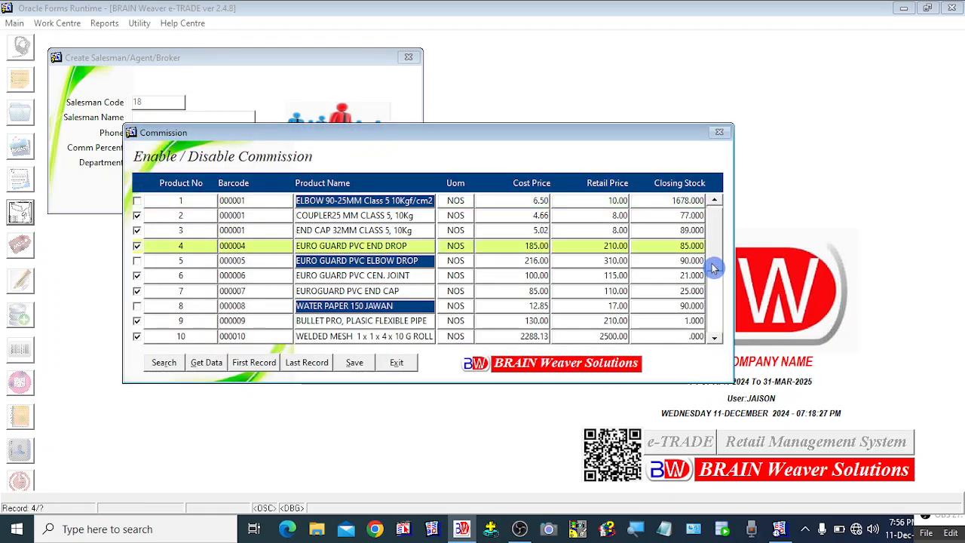
click(716, 330)
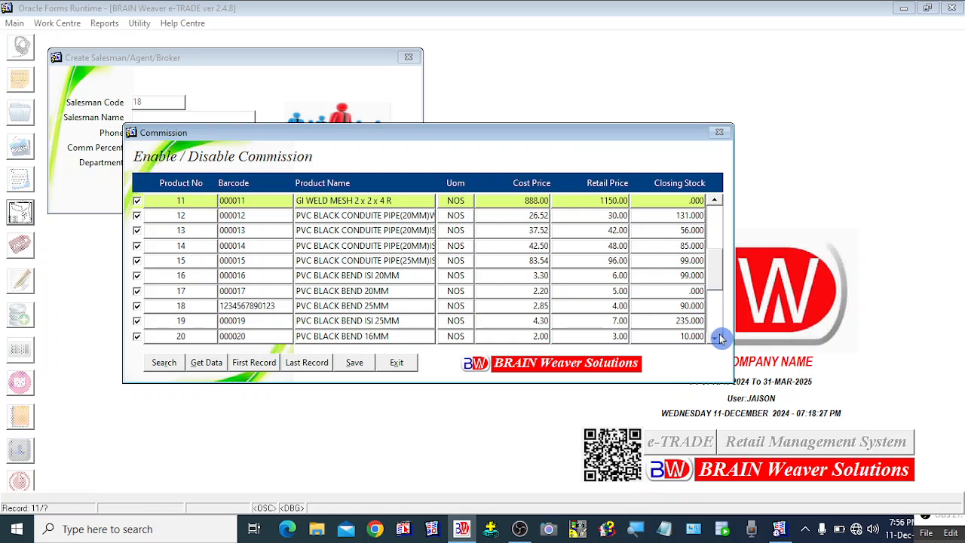
click(720, 212)
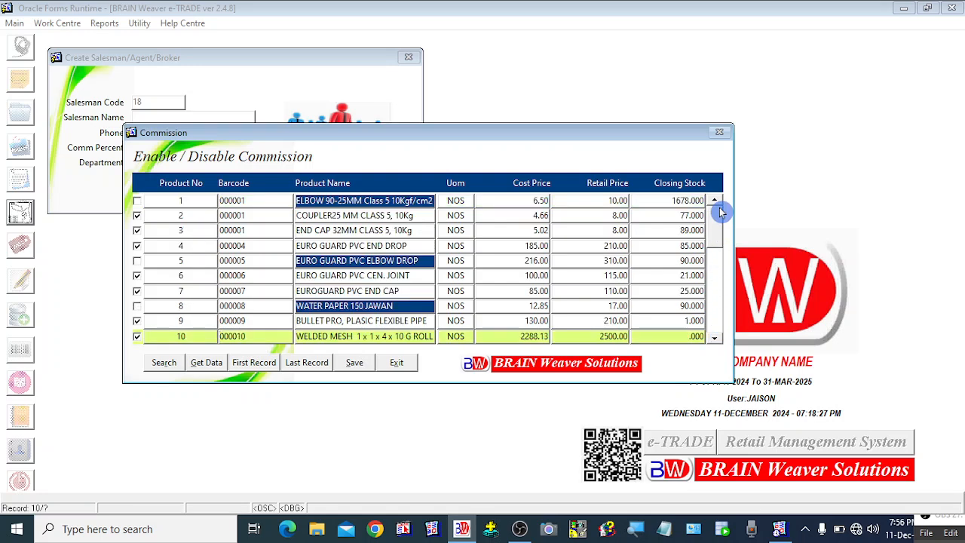
click(400, 363)
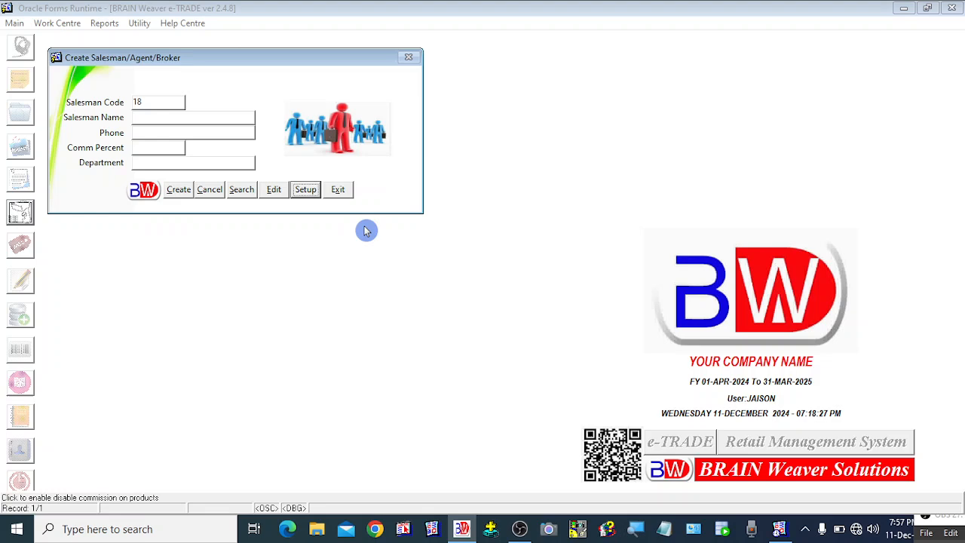
click(341, 193)
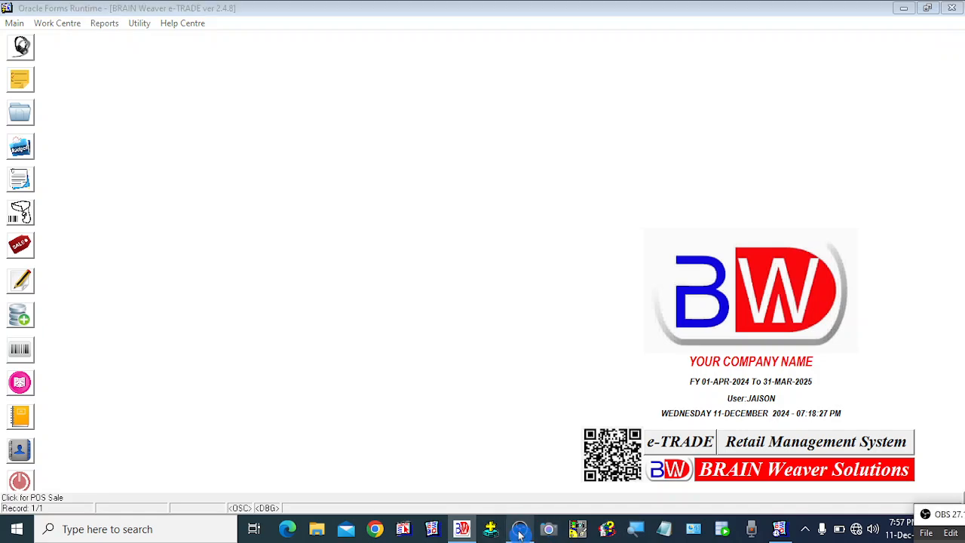